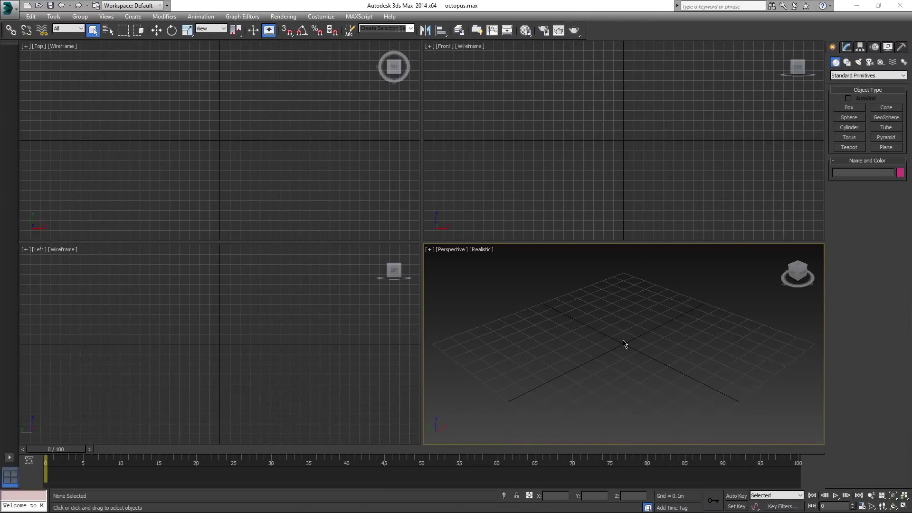
Create a CATParent rig in the maximized Perspective view and zero its X and Y position.
left_click(902, 506)
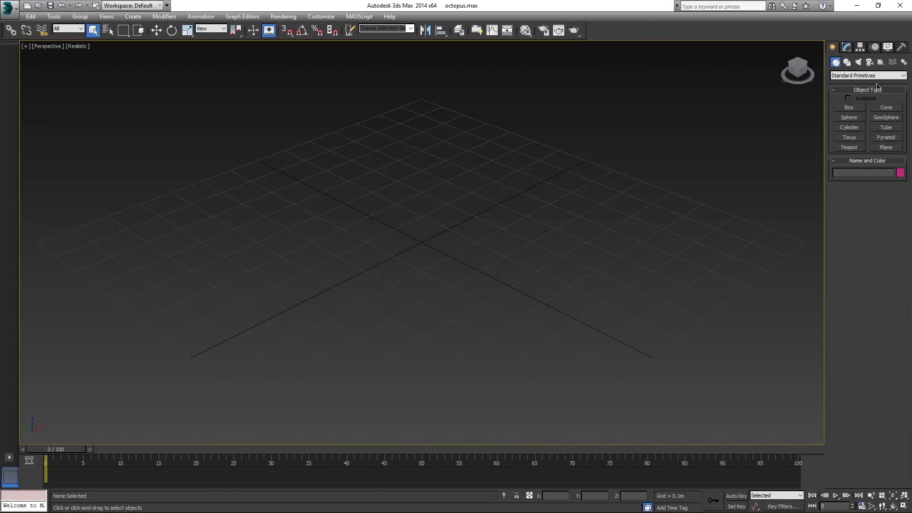
left_click(879, 66)
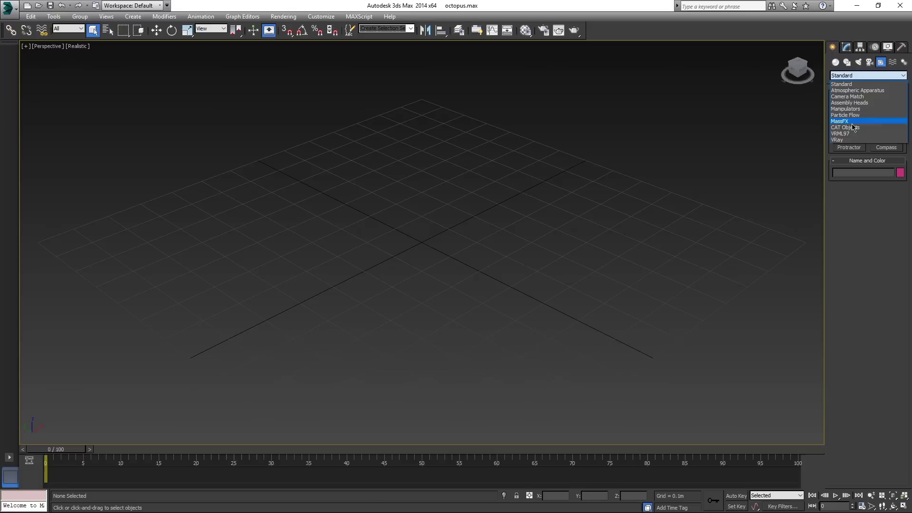
left_click(857, 131)
left_click(848, 117)
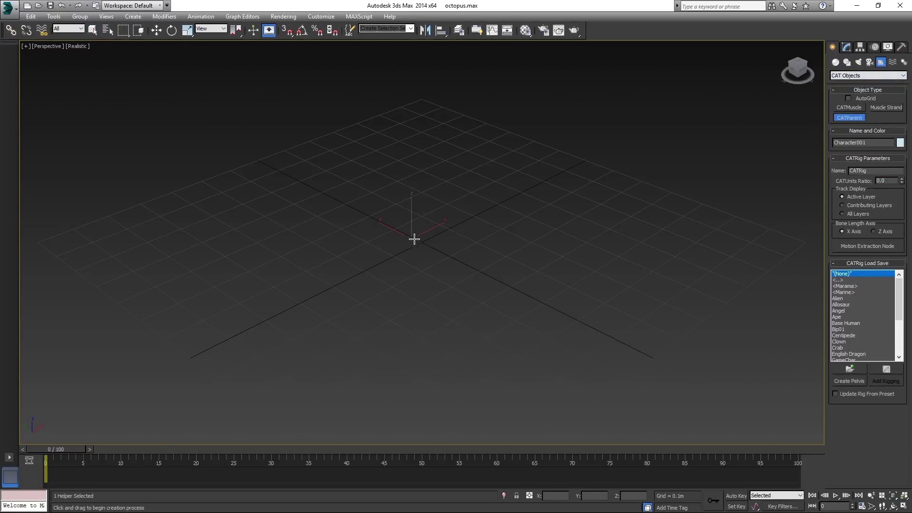
left_click_drag(413, 238, 625, 303)
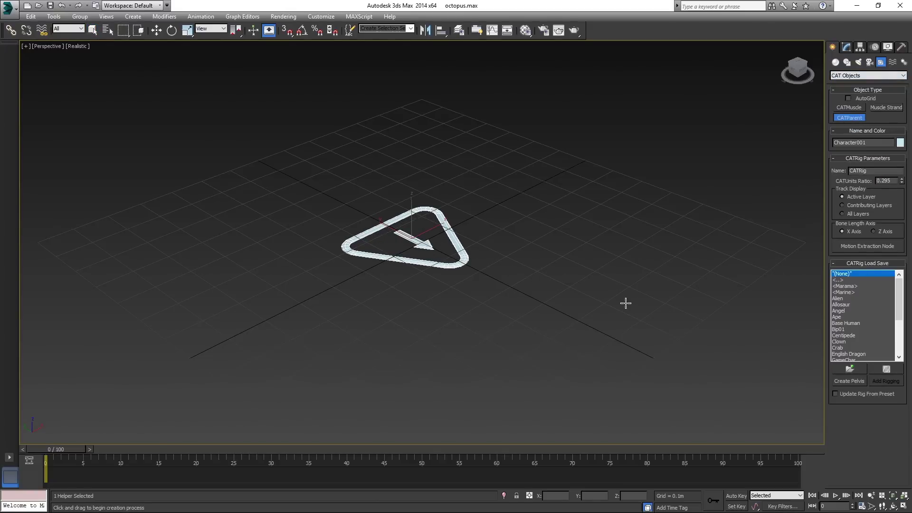
key("w")
right_click(572, 498)
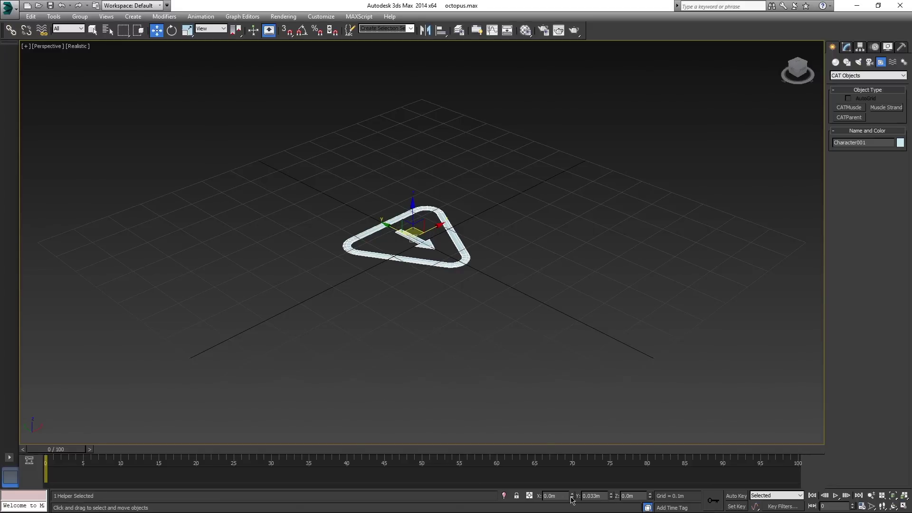
right_click(612, 498)
Add a pelvis hub to the rig and raise its CATUnits Ratio to 0.5.
middle_click_drag(717, 264, 643, 259, "alt")
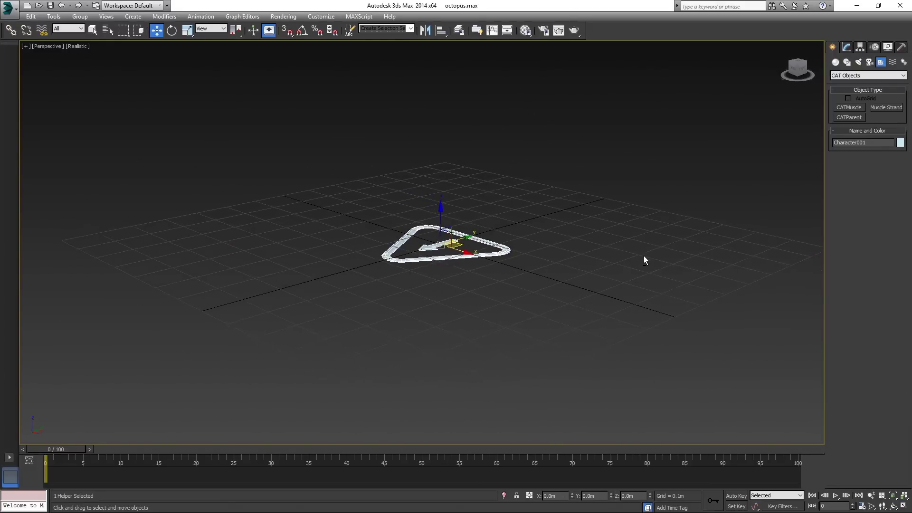
left_click(847, 46)
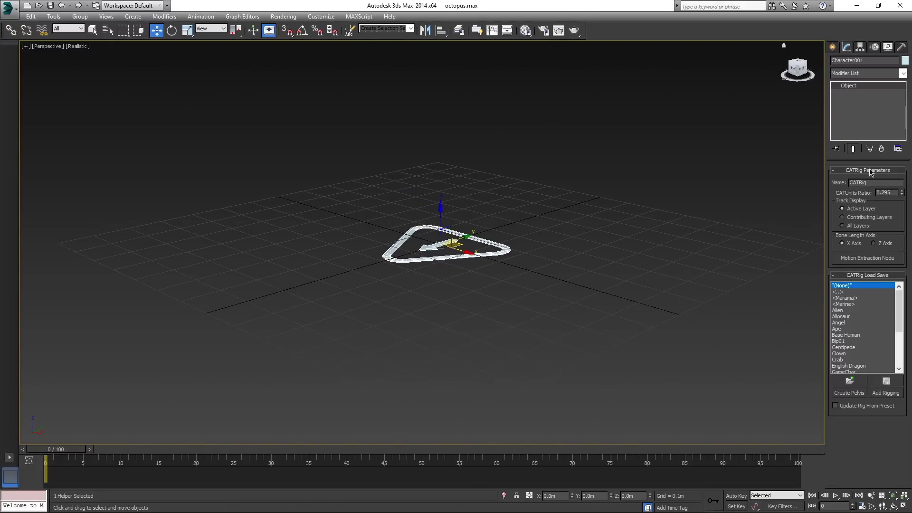
left_click(857, 398)
middle_click_drag(558, 202, 547, 262)
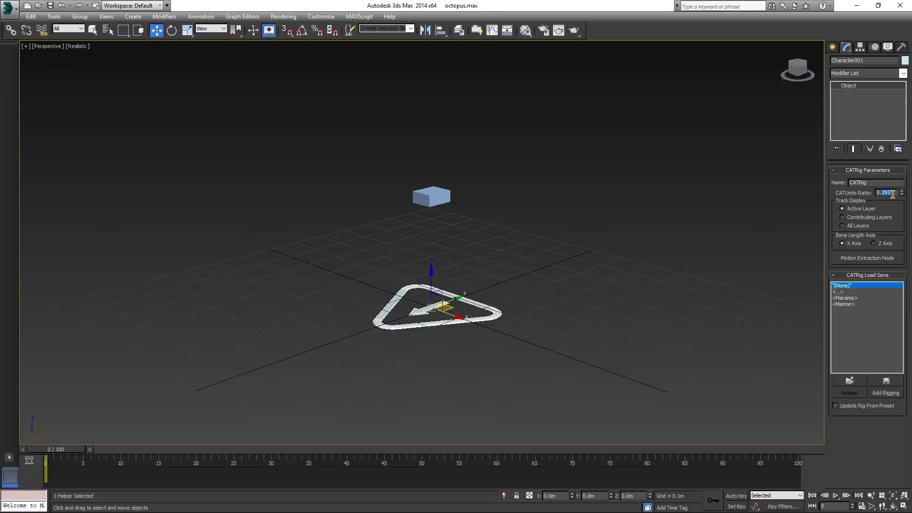
type("0.5")
mouse_move(902, 198)
left_mouse_down()
mouse_move(899, 207)
mouse_move(899, 191)
left_mouse_up()
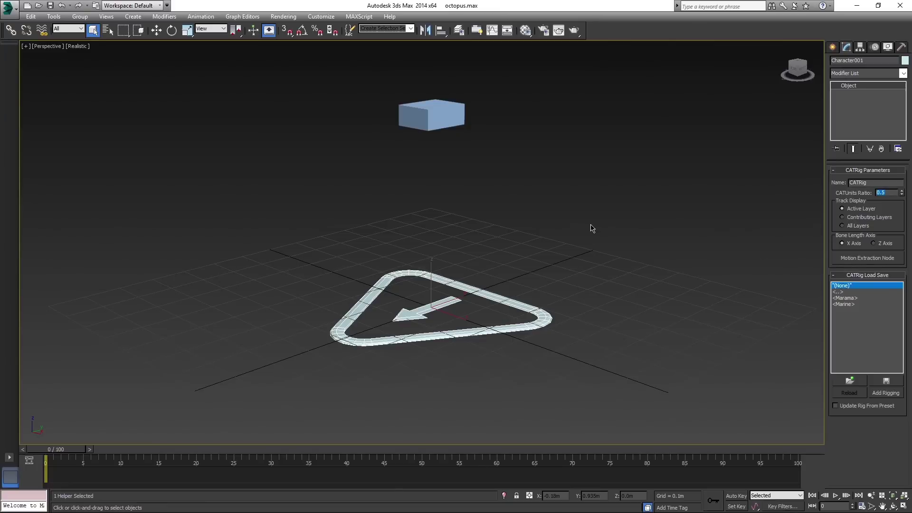
Name the hub 'Pelvis' and set its length to 20.
left_click(591, 228)
left_click(440, 116)
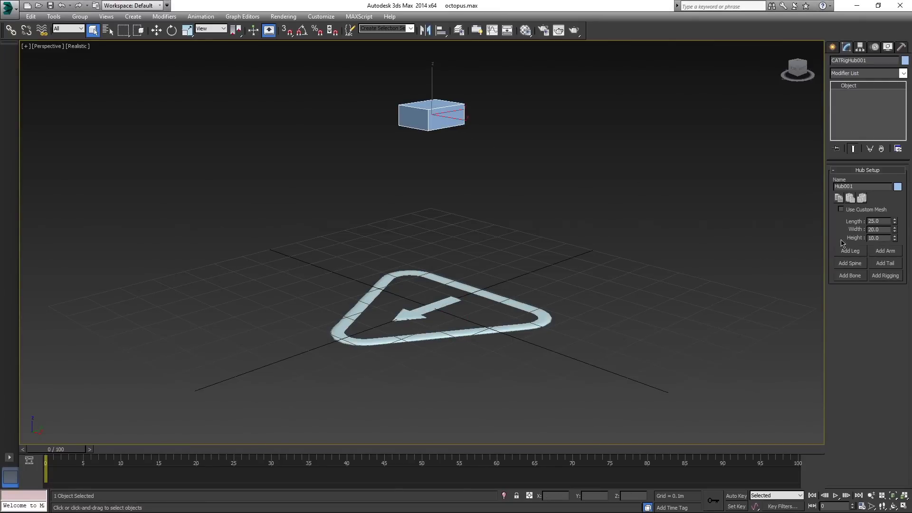
type("20")
key("Tab")
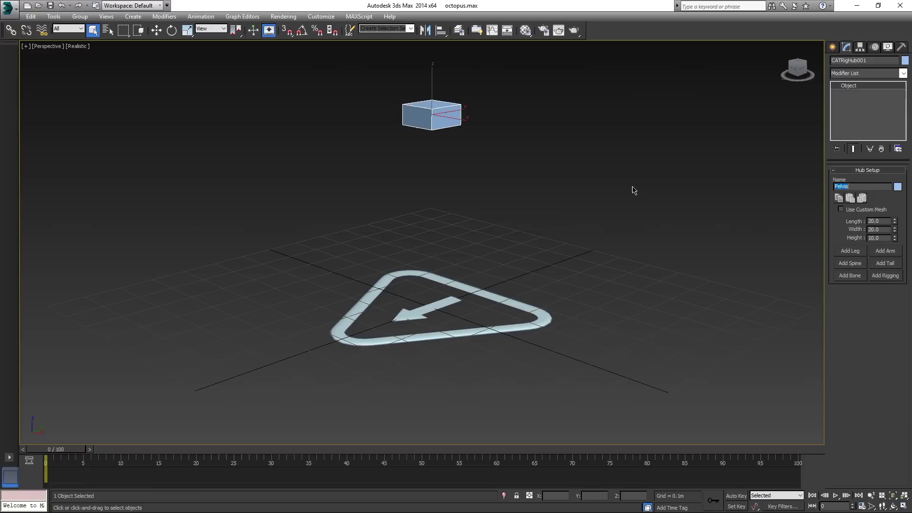
left_click(567, 155)
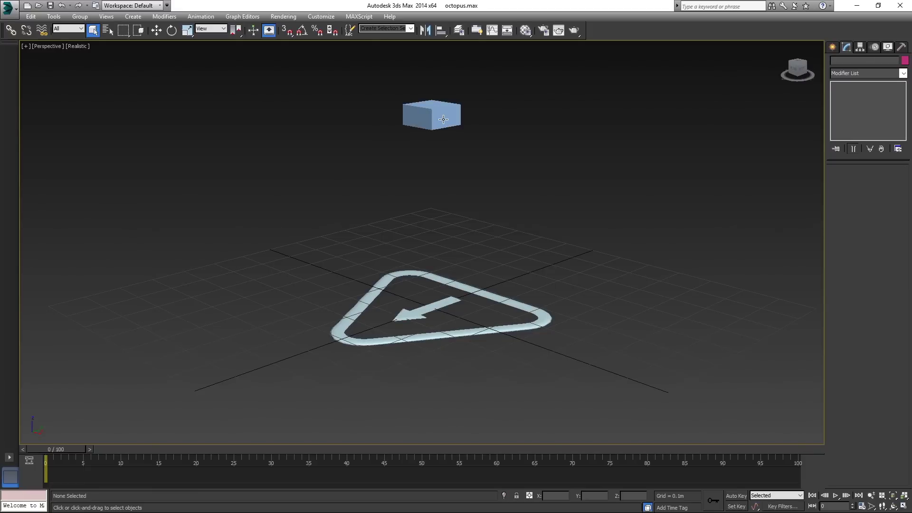
Create a cylinder beside the rig with 1 height segment and 6 sides.
left_click(834, 48)
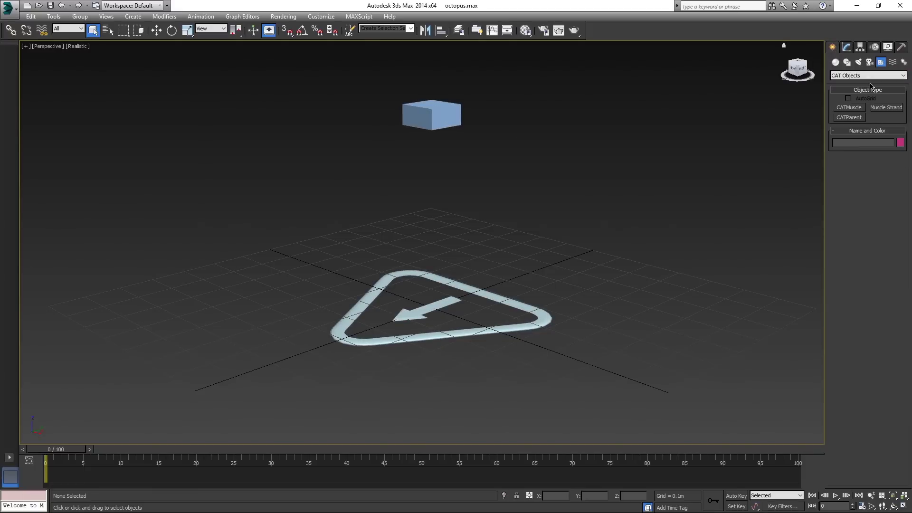
left_click(863, 76)
left_click(835, 61)
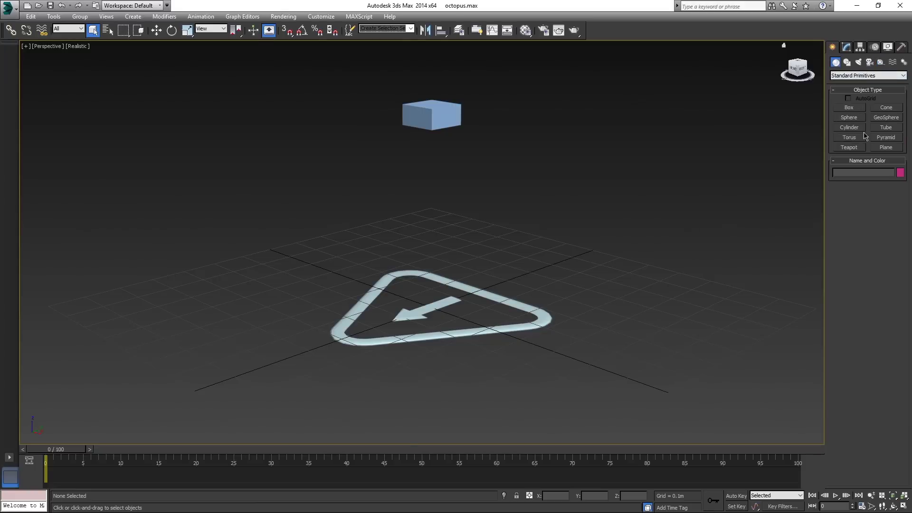
left_click(858, 130)
left_click_drag(593, 318, 622, 334)
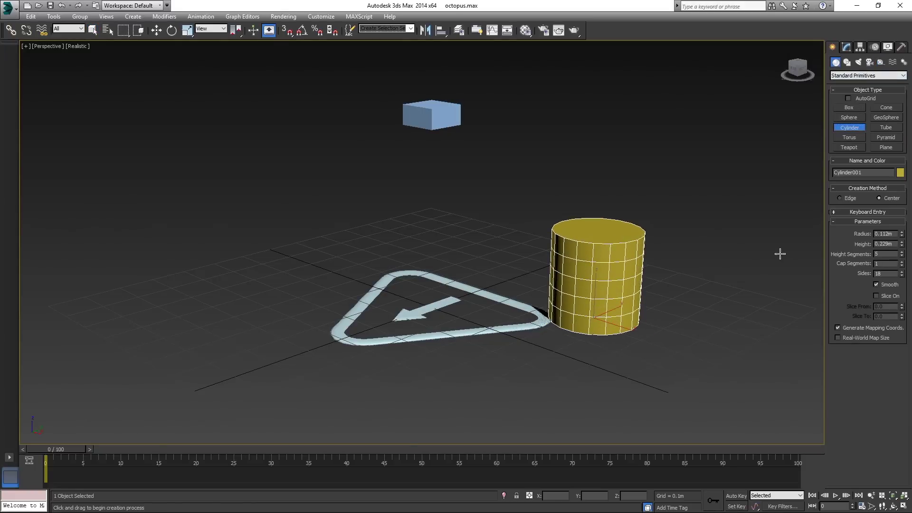
type("1")
key("Return")
type("6")
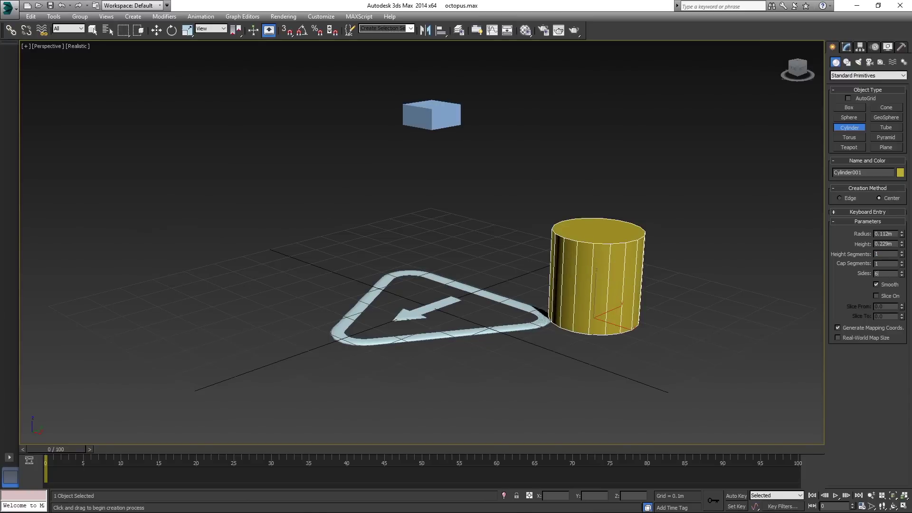
key("Return")
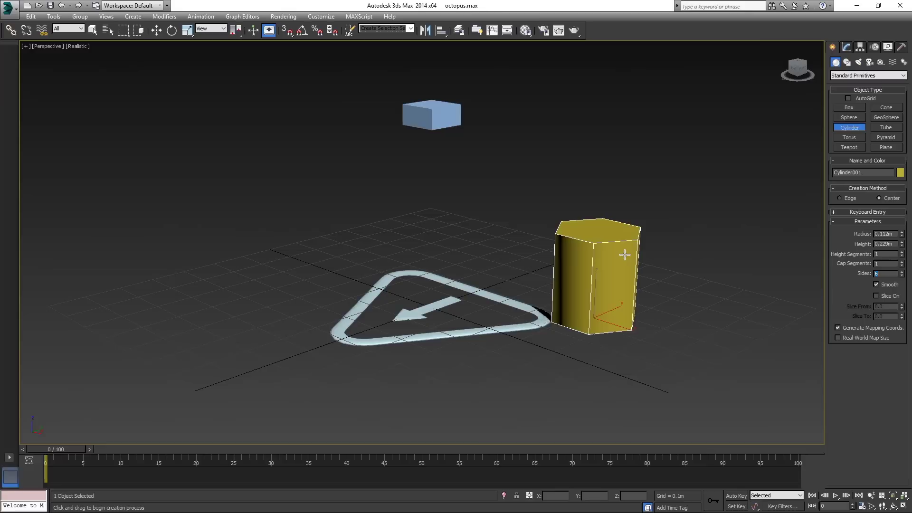
key("alt+a")
Align the cylinder's pivot to the pelvis box on the X, Y and Z positions.
left_click(445, 127)
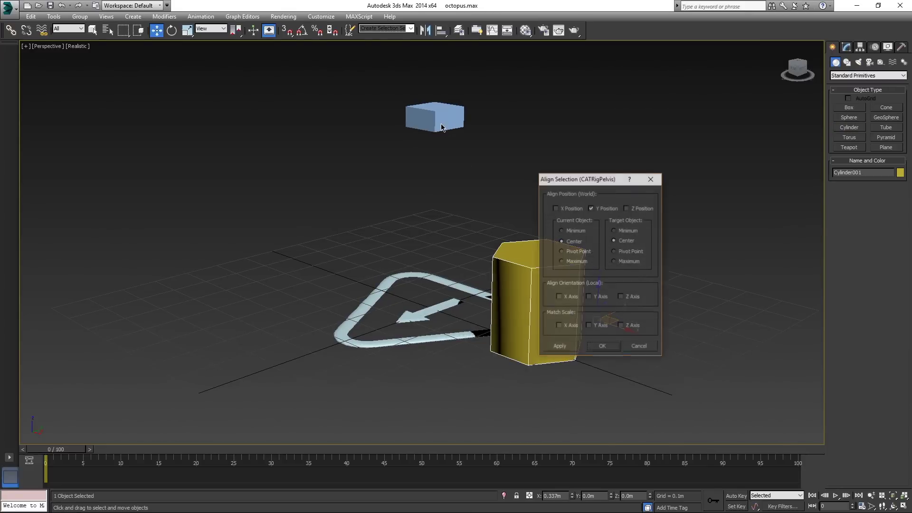
left_click(568, 209)
left_click(639, 208)
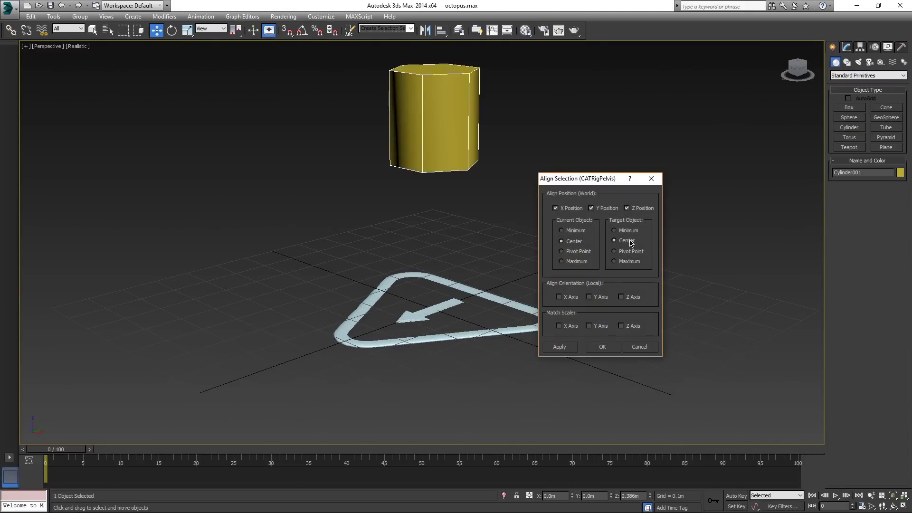
left_click(585, 252)
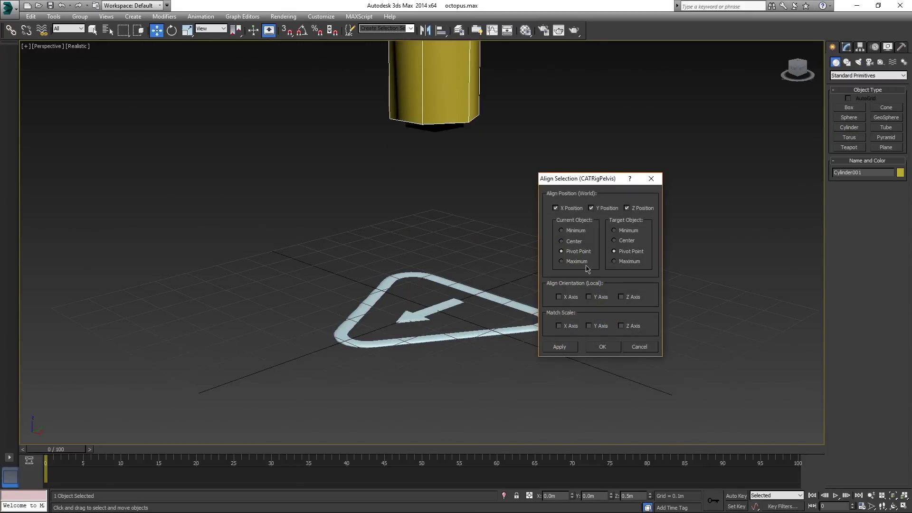
left_click(603, 347)
mouse_move(513, 100)
middle_mouse_down()
mouse_move(520, 244)
mouse_move(551, 256)
middle_mouse_up()
scroll(520, 244, "up", 2)
scroll(521, 244, "up", 2)
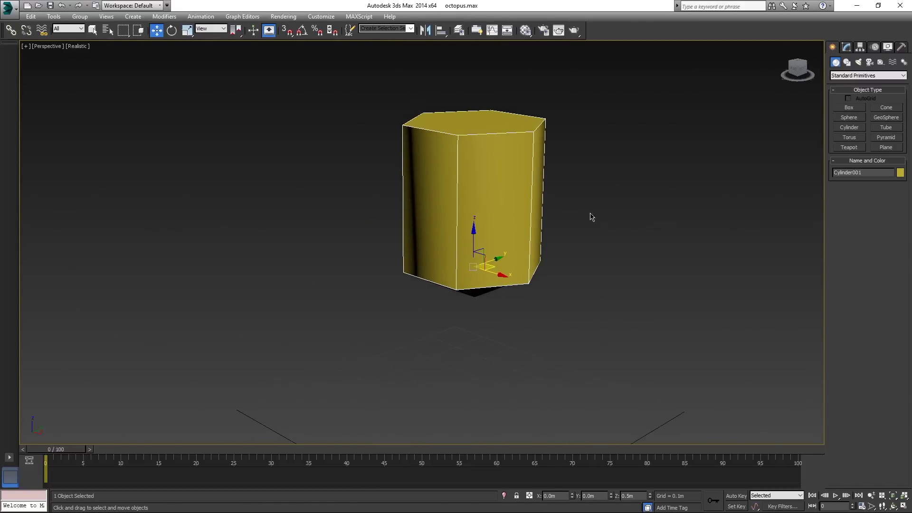
Set the cylinder radius to 0.06m, lower it, and shorten its height to 0.048m.
left_click(845, 46)
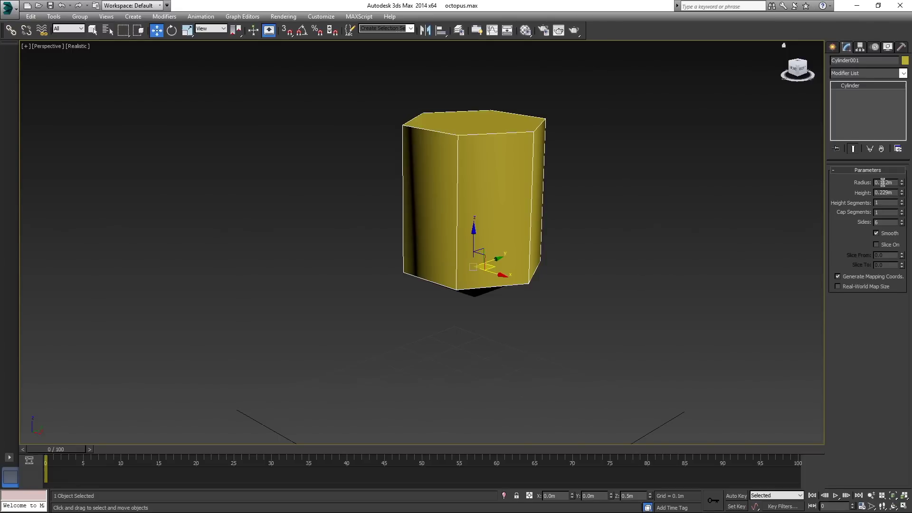
left_click_drag(901, 184, 895, 203)
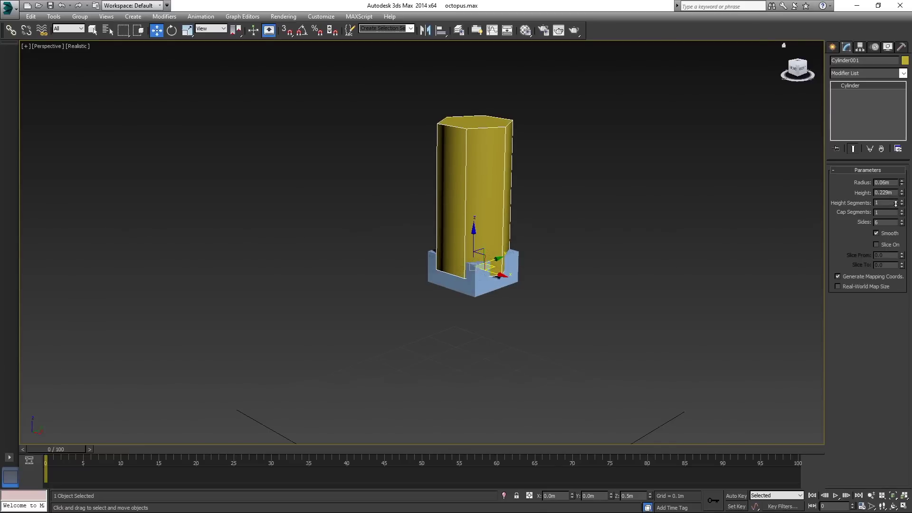
scroll(611, 219, "up", 2)
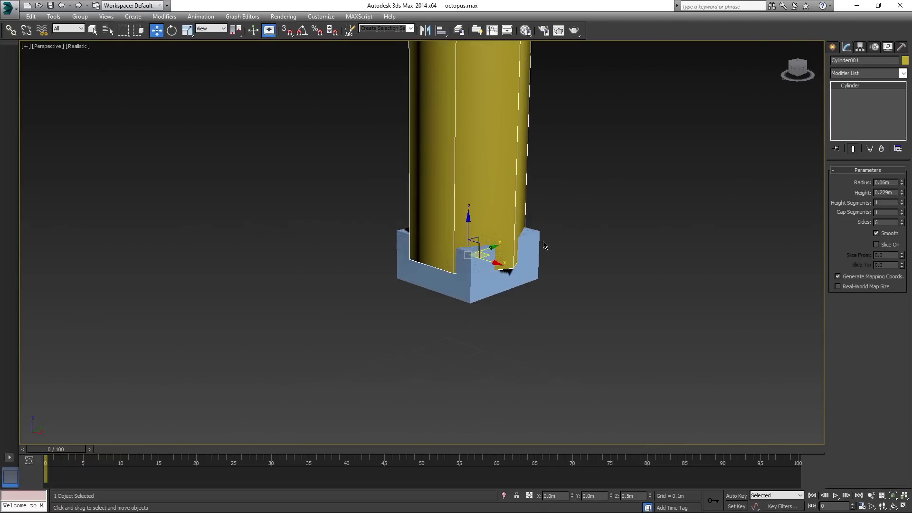
scroll(612, 222, "up", 3)
scroll(609, 225, "up", 2)
left_click_drag(555, 203, 554, 239)
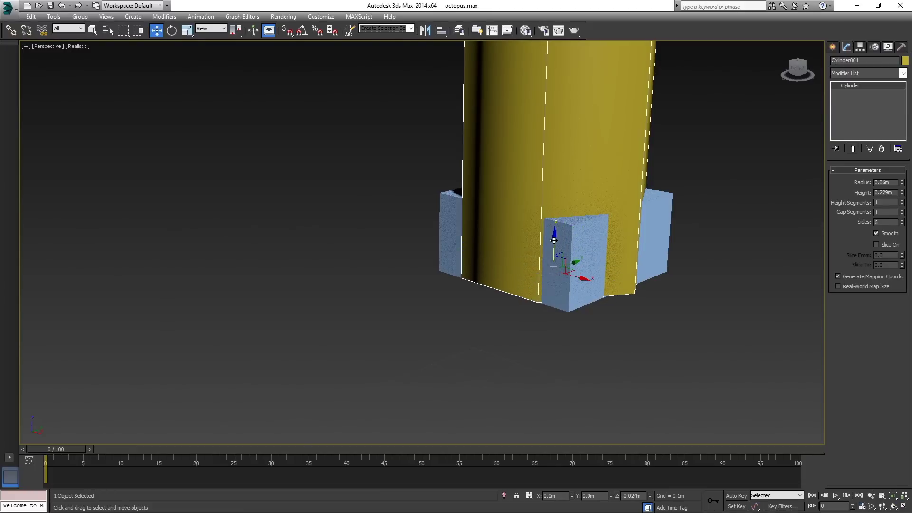
mouse_move(702, 290)
middle_mouse_down("alt")
mouse_move(700, 259)
mouse_move(639, 269)
mouse_move(621, 301)
middle_mouse_up("alt")
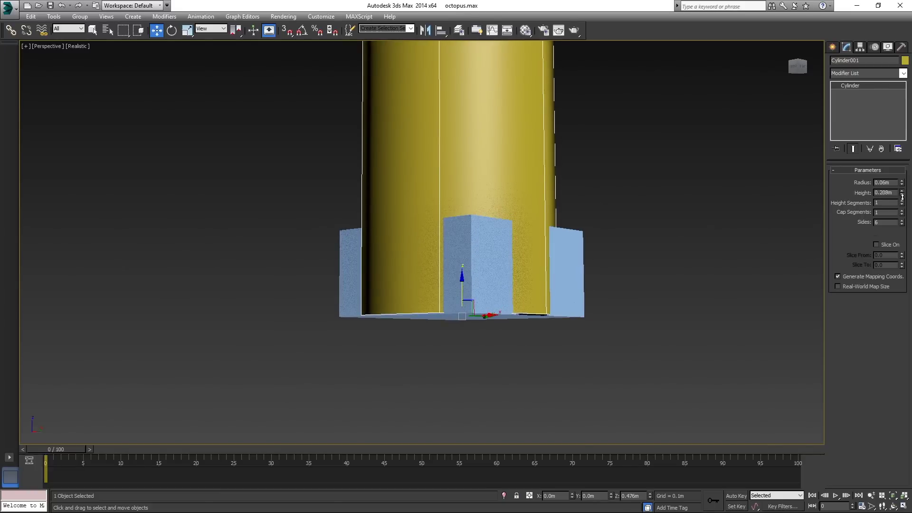
left_click_drag(902, 197, 891, 227)
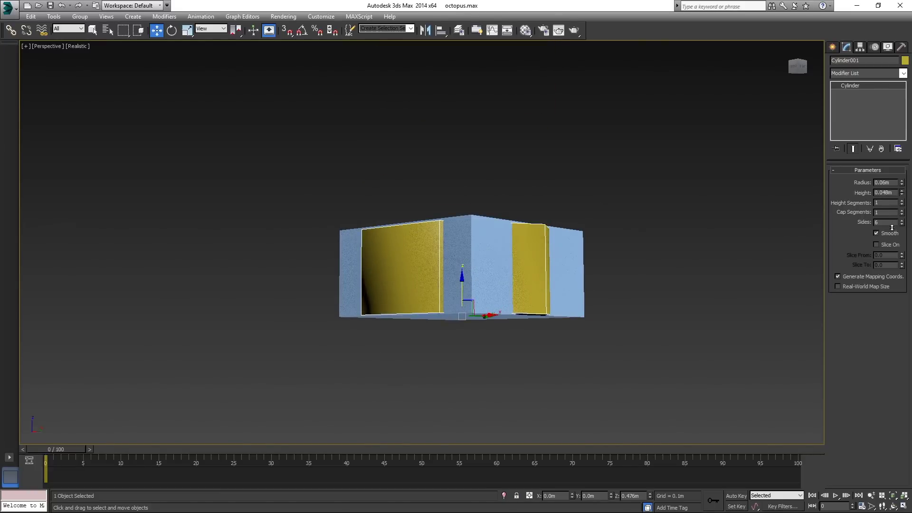
mouse_move(689, 211)
middle_mouse_down("alt")
mouse_move(653, 201)
mouse_move(648, 225)
middle_mouse_up("alt")
left_click(651, 228)
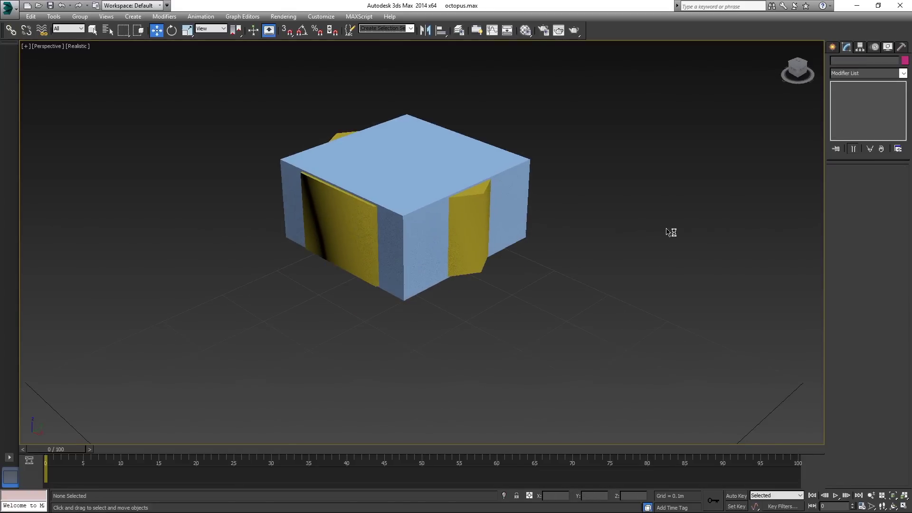
middle_click_drag(721, 354, 655, 267)
scroll(666, 301, "down", 4)
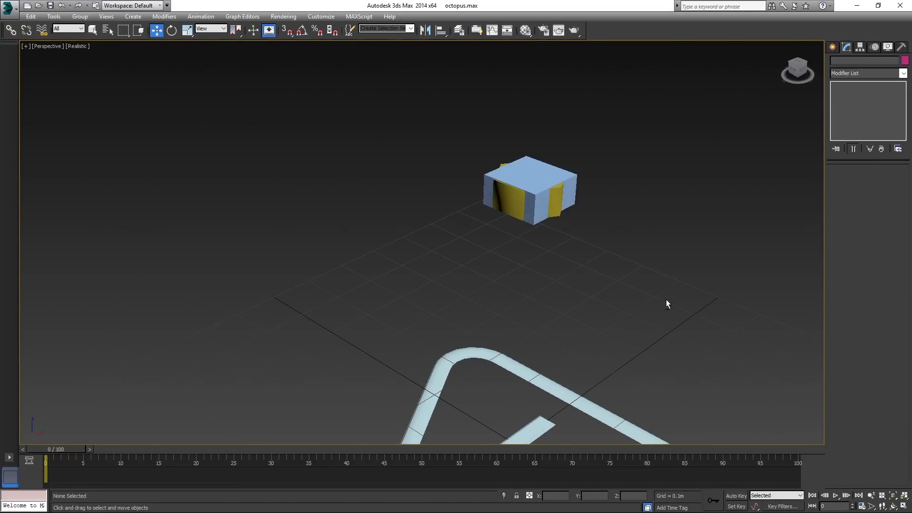
mouse_move(670, 311)
middle_mouse_down()
mouse_move(627, 238)
mouse_move(646, 233)
middle_mouse_up()
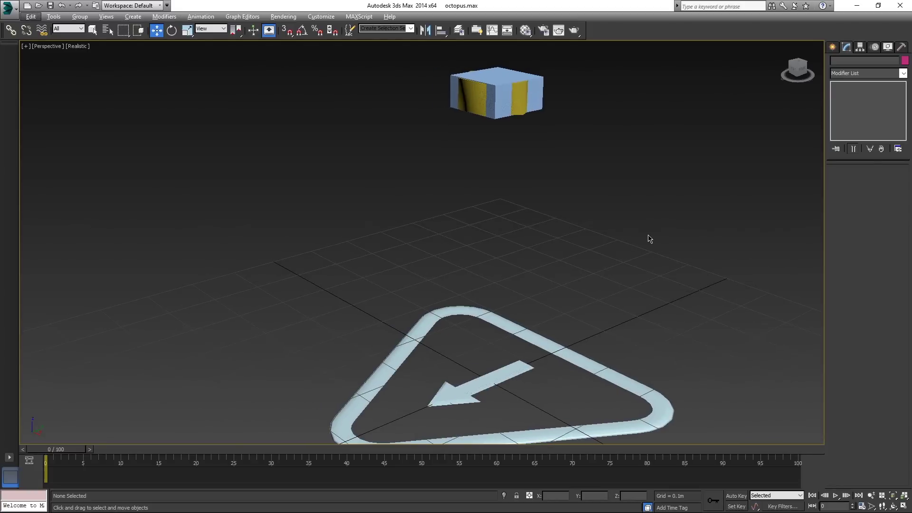
scroll(647, 238, "down", 2)
Add a tail chain to the pelvis and flip it about 175° with Angle Snap on.
left_click(544, 181)
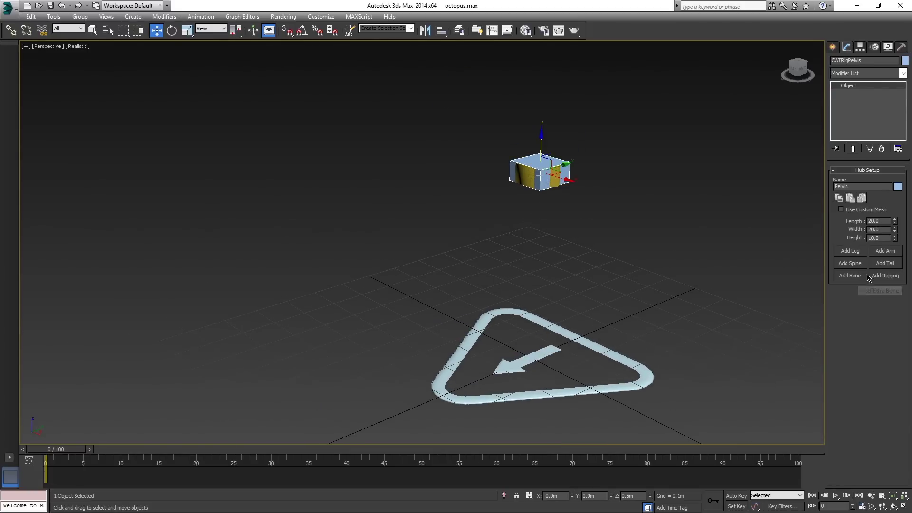
left_click(879, 268)
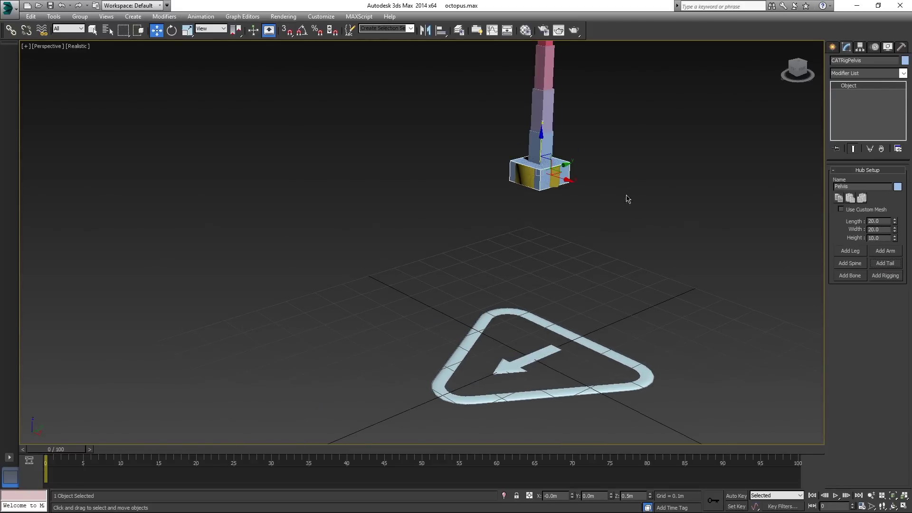
mouse_move(627, 198)
middle_mouse_down()
mouse_move(601, 333)
mouse_move(617, 297)
middle_mouse_up()
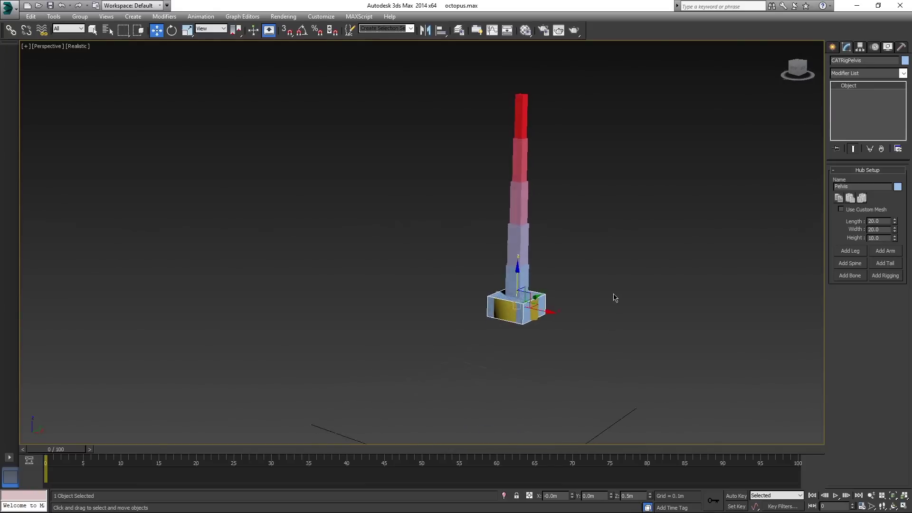
left_click(298, 35)
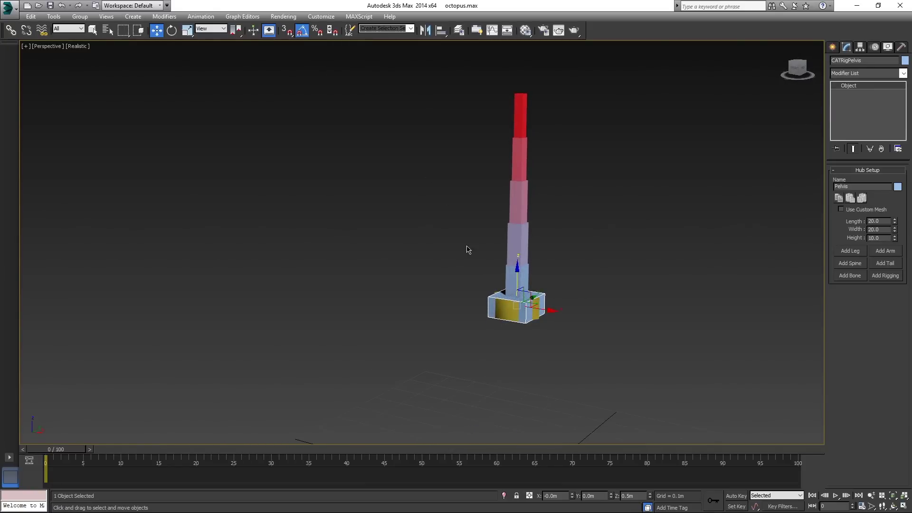
left_click(510, 277)
middle_click_drag(613, 311, 622, 273, "alt")
scroll(571, 266, "up", 2)
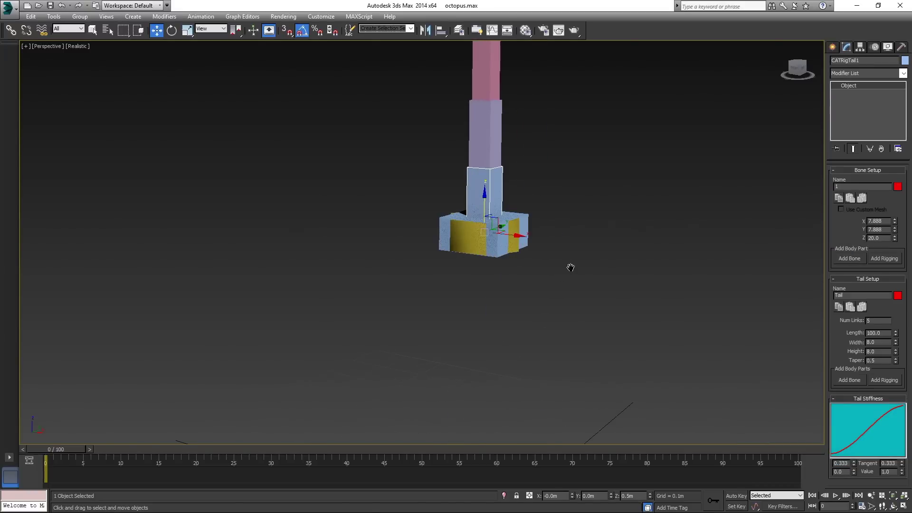
scroll(548, 233, "up", 1)
key("e")
left_click_drag(560, 224, 483, 167)
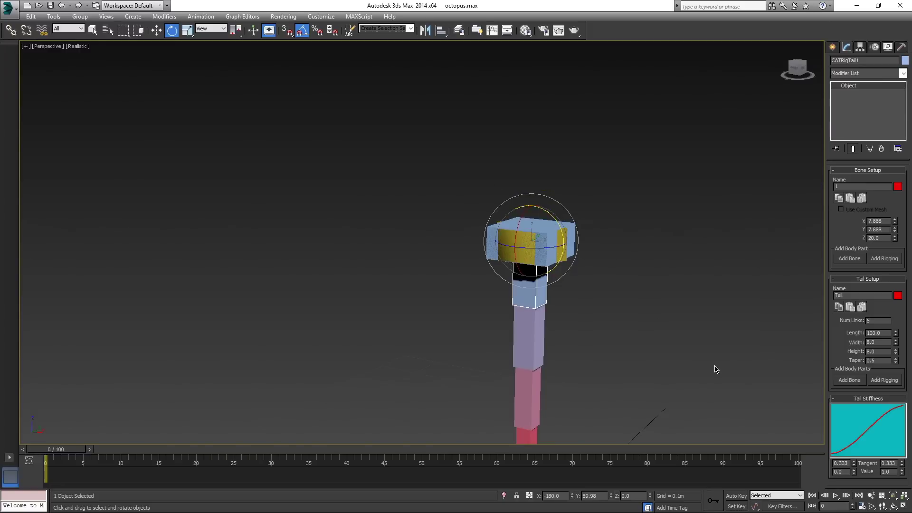
mouse_move(715, 369)
middle_mouse_down("alt")
mouse_move(656, 276)
mouse_move(656, 255)
mouse_move(612, 259)
mouse_move(613, 306)
mouse_move(596, 278)
mouse_move(640, 283)
mouse_move(607, 272)
middle_mouse_up("alt")
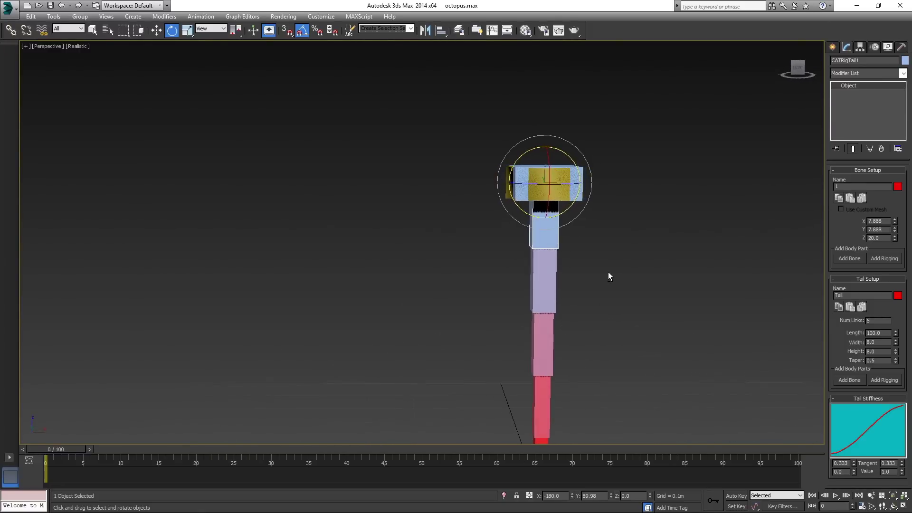
Select the whole tail chain and move it down below the pelvis.
left_click(548, 235)
double_click(548, 235)
key("w")
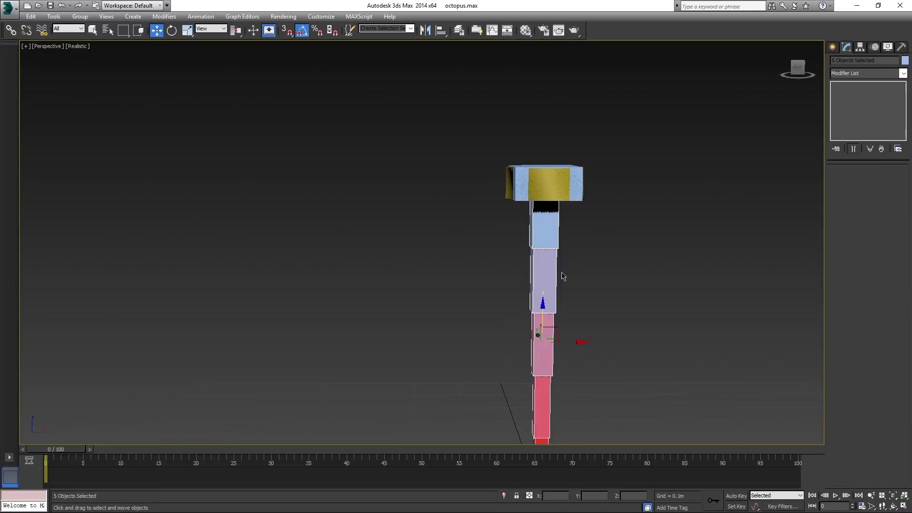
left_click_drag(570, 342, 535, 344)
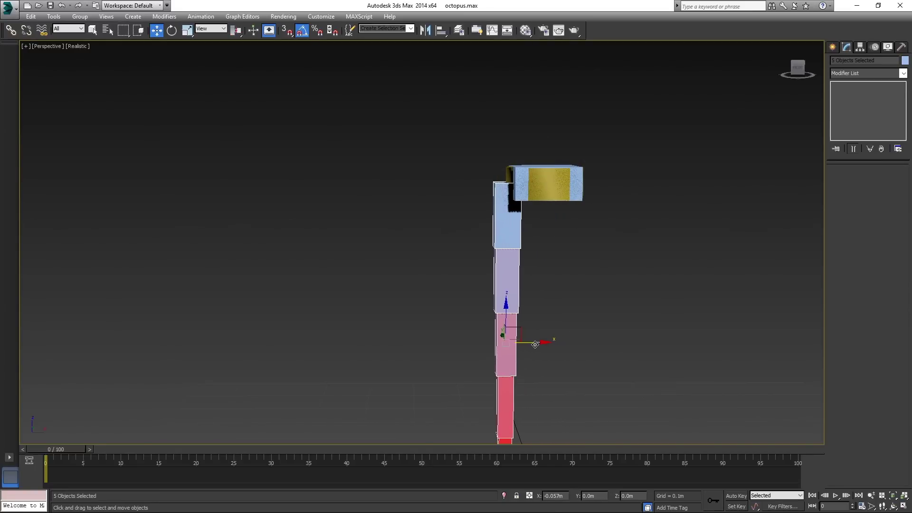
scroll(500, 191, "up", 2)
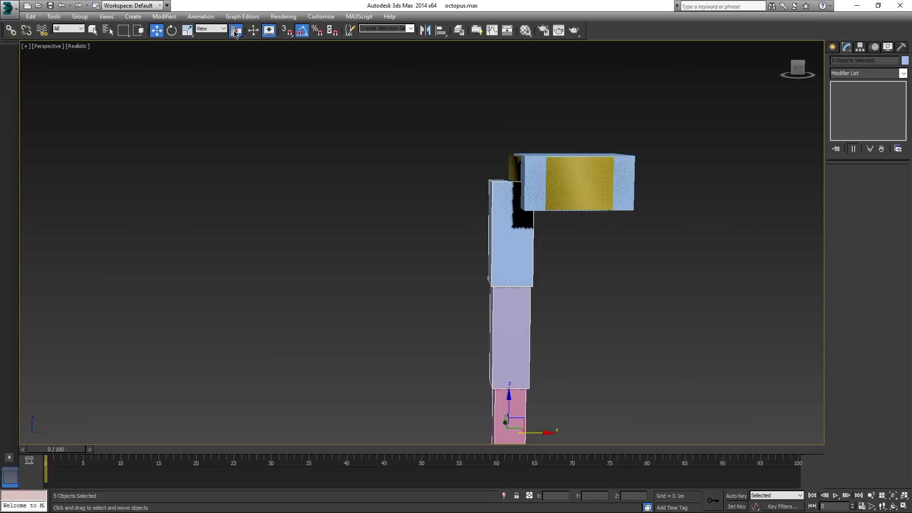
left_click_drag(235, 32, 237, 49)
scroll(512, 208, "up", 3)
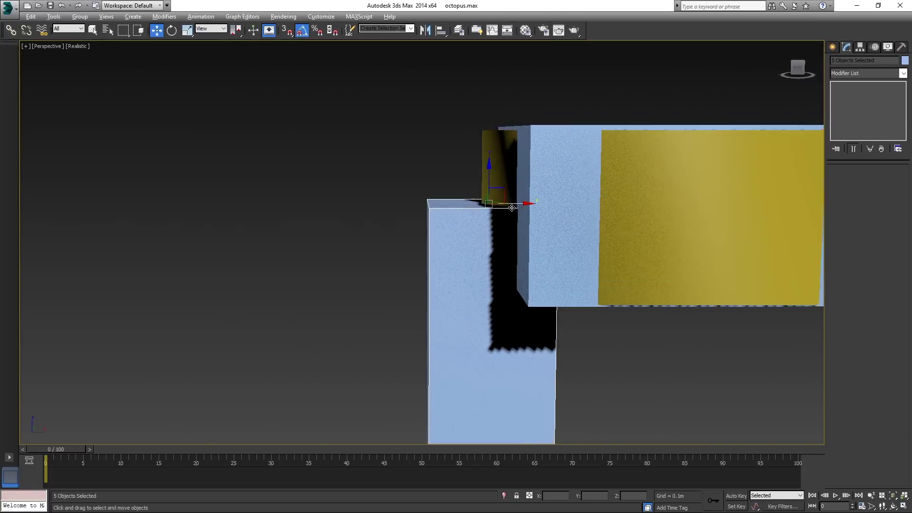
middle_click_drag(511, 207, 514, 218, "alt")
left_click_drag(508, 204, 499, 282)
middle_click_drag(532, 280, 637, 273, "alt")
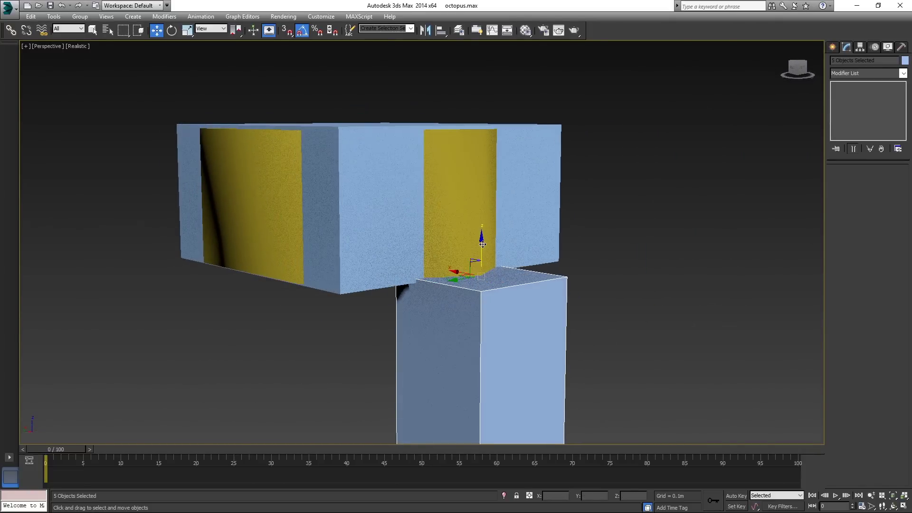
left_click_drag(482, 244, 482, 246)
scroll(658, 275, "down", 5)
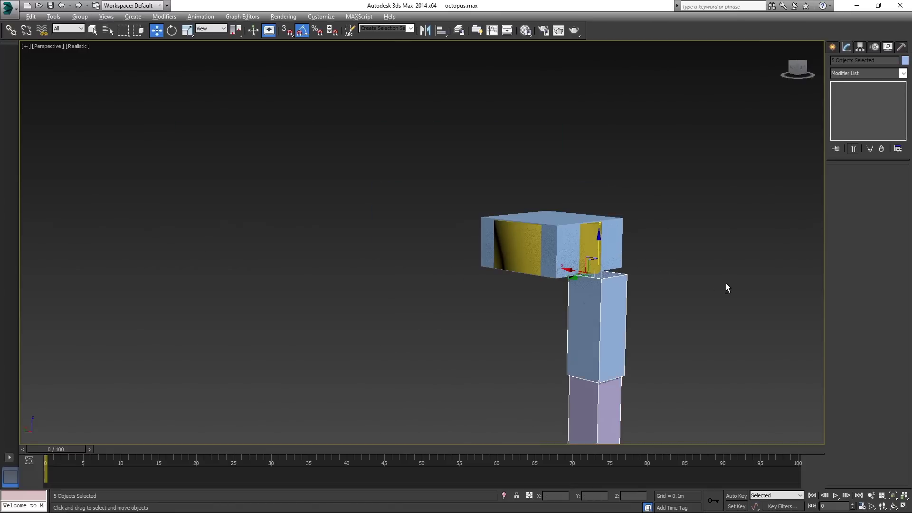
mouse_move(726, 283)
middle_mouse_down("alt")
mouse_move(617, 287)
mouse_move(584, 237)
mouse_move(625, 267)
mouse_move(581, 229)
middle_mouse_up("alt")
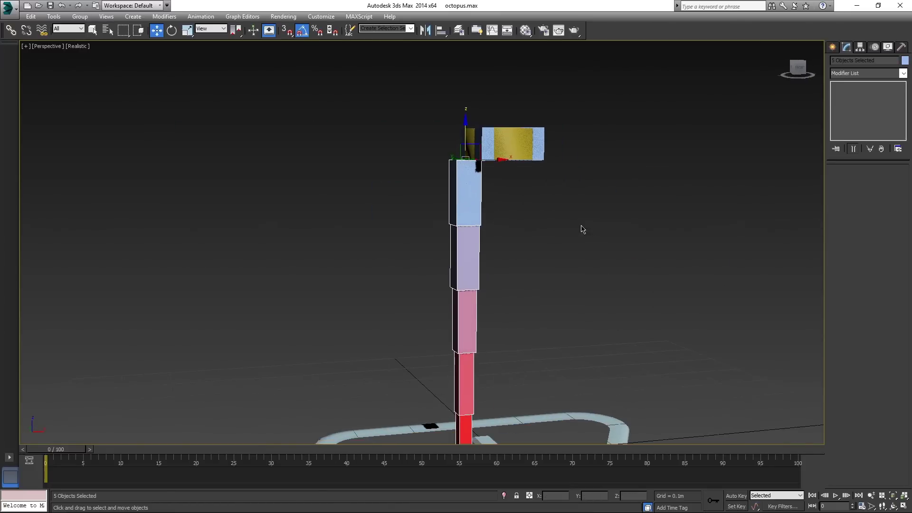
Tilt the top tail bone outward about 15 degrees.
left_click(464, 196)
left_click(571, 217)
middle_click_drag(629, 253, 607, 246)
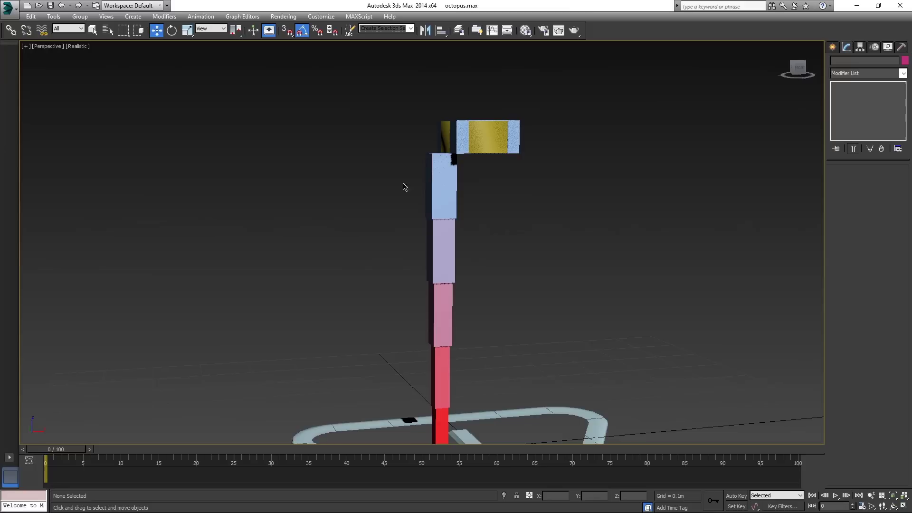
left_click(431, 178)
key("e")
left_click_drag(455, 186, 449, 189)
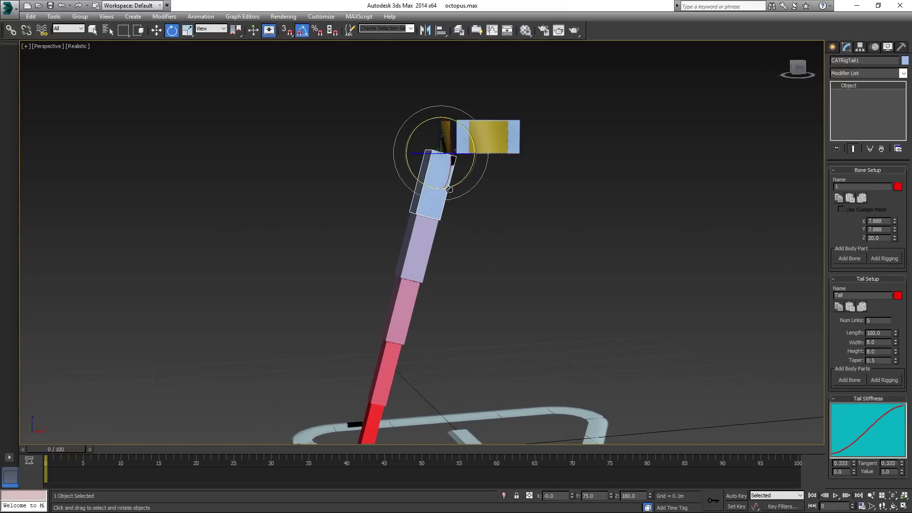
scroll(579, 221, "down", 4)
middle_click_drag(590, 224, 580, 228, "alt")
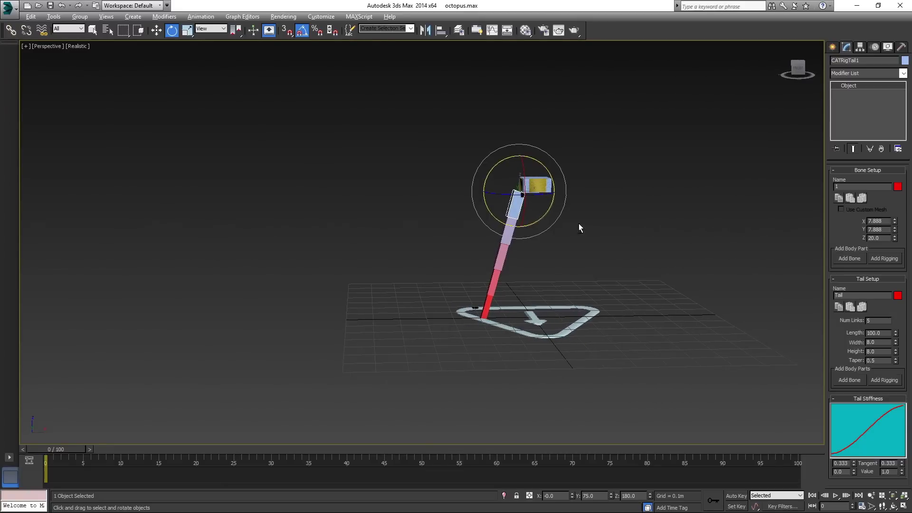
left_click(641, 229)
mouse_move(641, 229)
middle_mouse_down("alt")
mouse_move(603, 240)
mouse_move(607, 299)
middle_mouse_up("alt")
key("q")
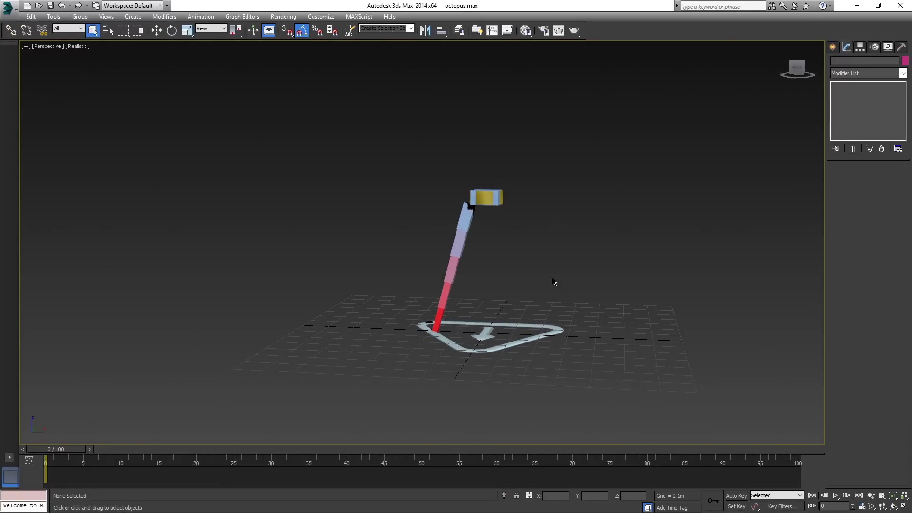
mouse_move(551, 281)
middle_mouse_down("alt")
mouse_move(535, 319)
mouse_move(515, 299)
middle_mouse_up("alt")
scroll(518, 302, "up", 2)
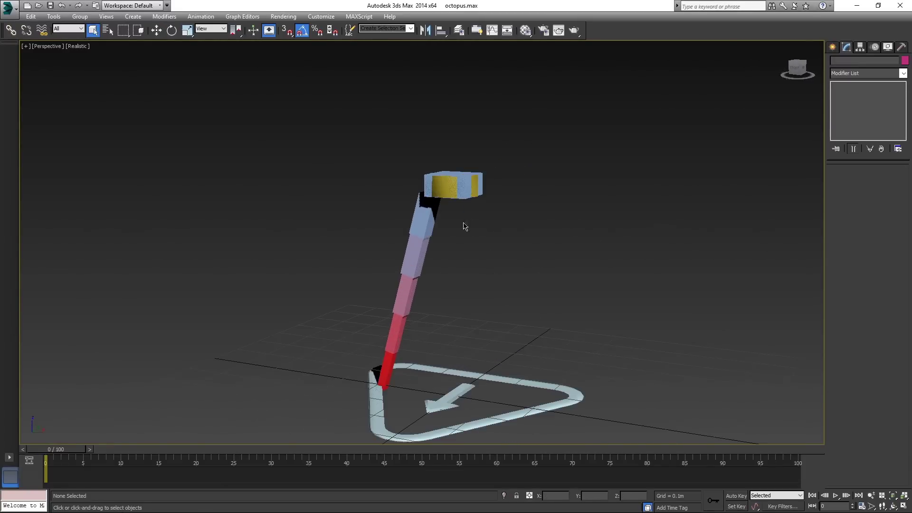
Add a second tail to the pelvis and paste mirrored bone settings from the first tentacle.
left_click(465, 191)
left_click(884, 263)
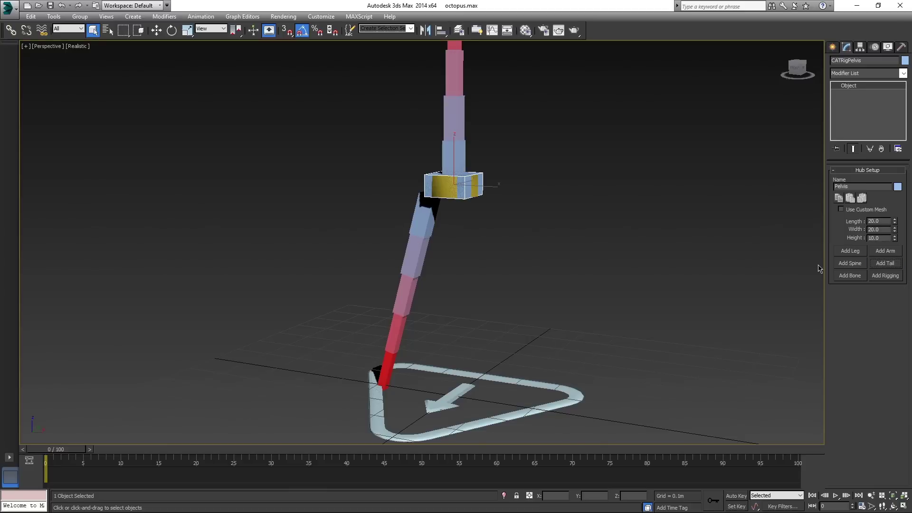
scroll(613, 228, "up", 2)
middle_click_drag(615, 228, 660, 272)
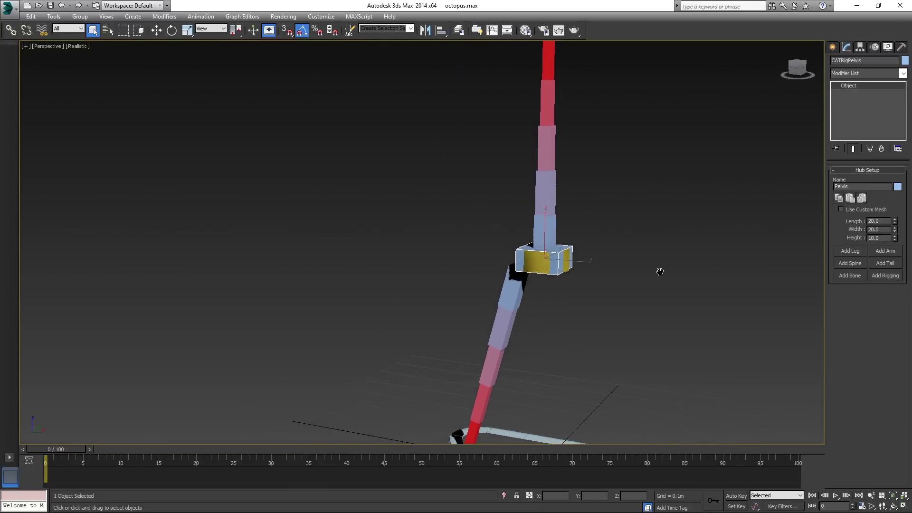
left_click(520, 290)
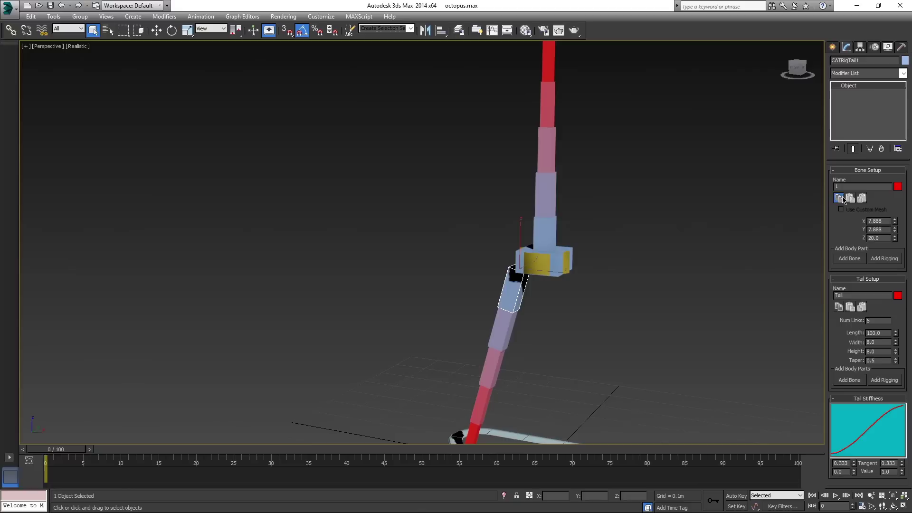
left_click(548, 230)
middle_click_drag(586, 249, 674, 224, "alt")
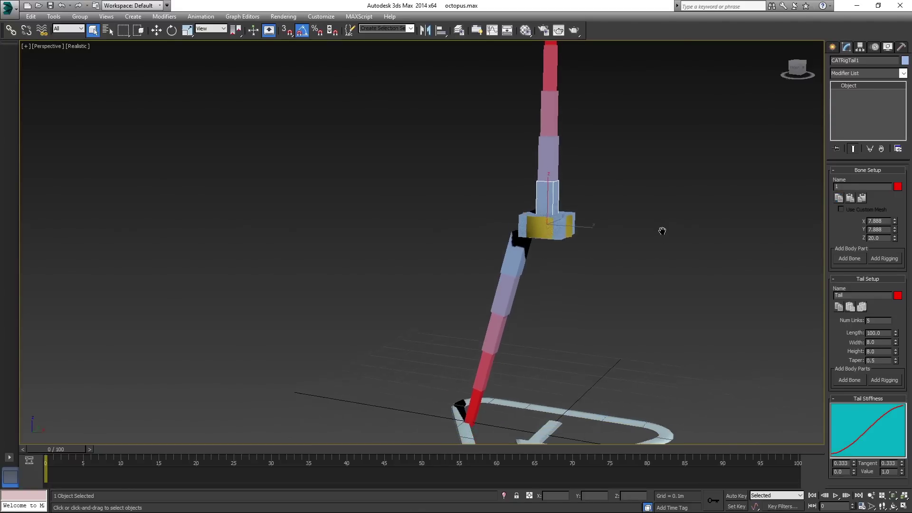
left_click(862, 199)
scroll(643, 249, "down", 3)
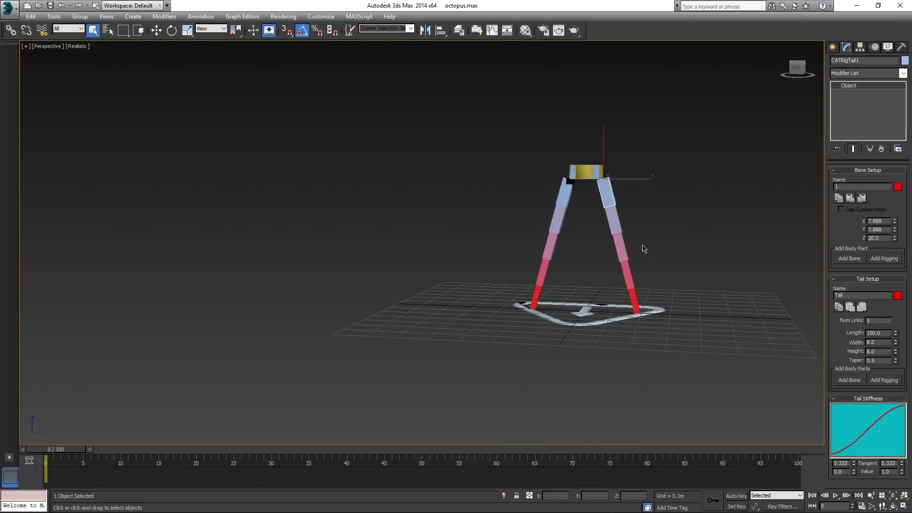
middle_click_drag(643, 248, 639, 269, "alt")
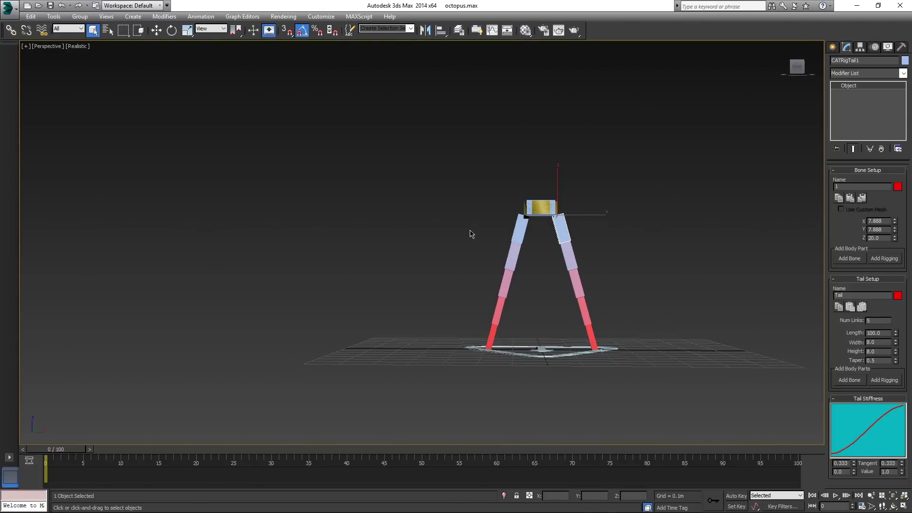
left_click_drag(621, 333, 623, 333)
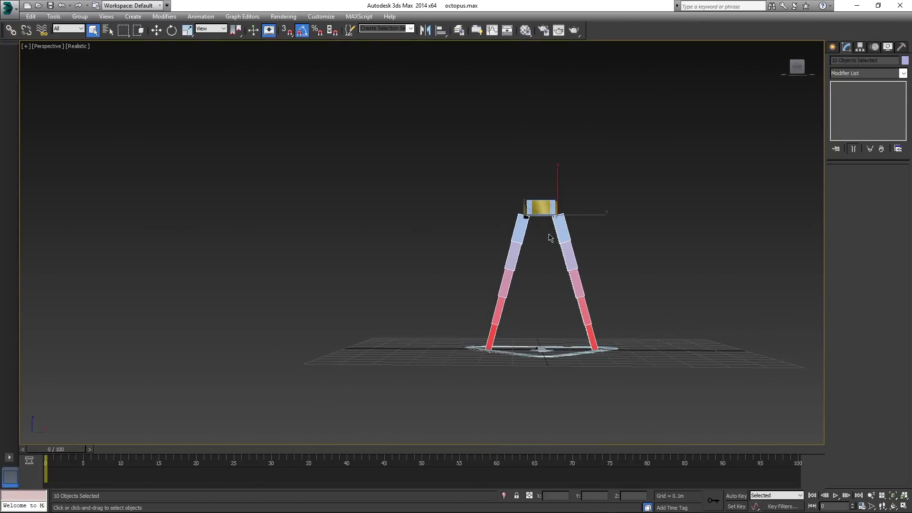
key("e")
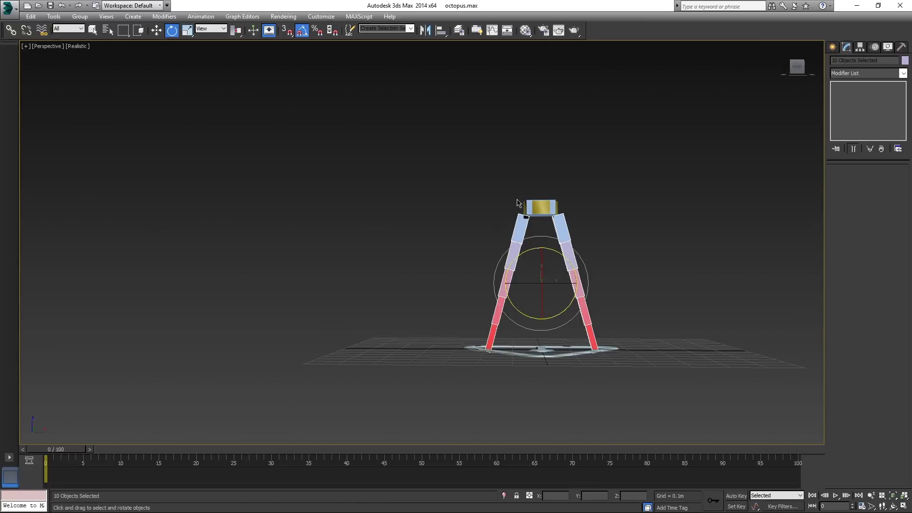
left_click(238, 47)
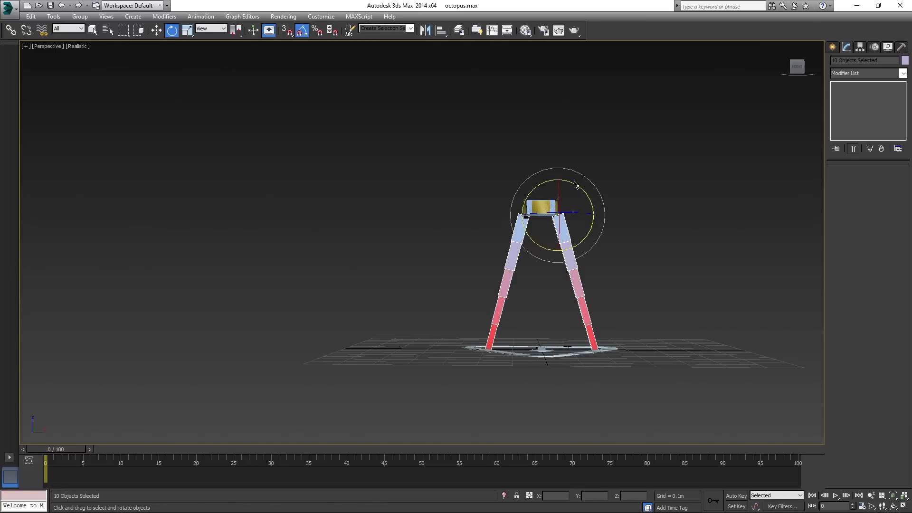
mouse_move(583, 191)
left_mouse_down()
mouse_move(583, 132)
mouse_move(598, 120)
mouse_move(599, 198)
mouse_move(608, 185)
left_mouse_up()
middle_click_drag(641, 243, 605, 261, "alt")
scroll(605, 261, "up", 5)
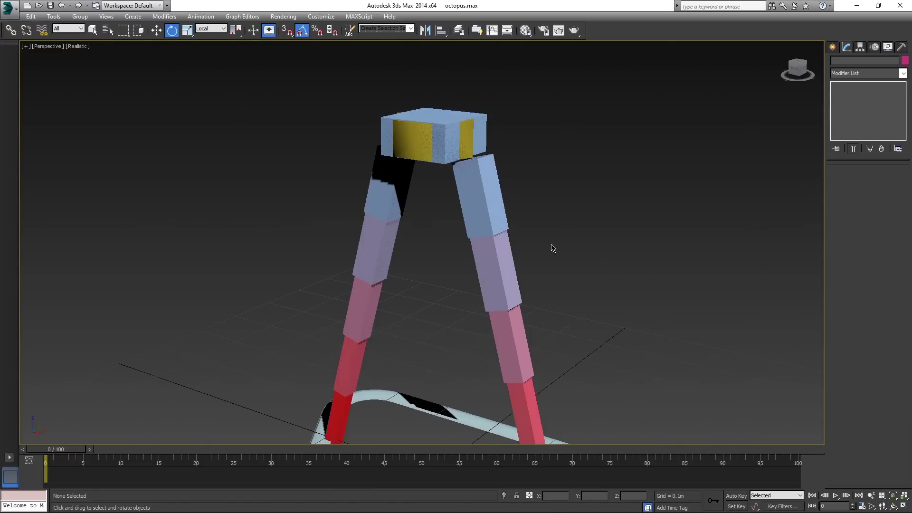
Rotate the other tentacle's top bone about -175° on X.
left_click(480, 210)
mouse_move(481, 211)
middle_mouse_down("alt")
mouse_move(580, 198)
mouse_move(556, 214)
mouse_move(601, 225)
mouse_move(494, 201)
mouse_move(578, 199)
middle_mouse_up("alt")
key("w")
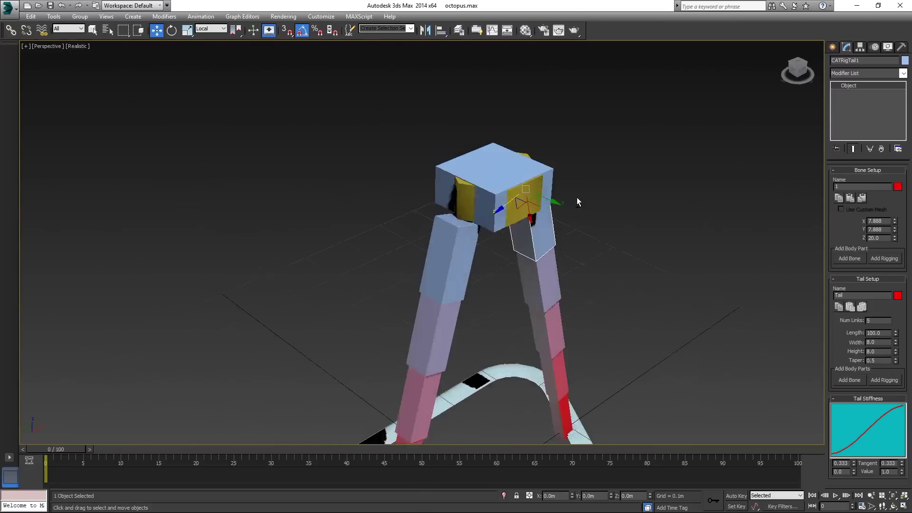
left_click(474, 266)
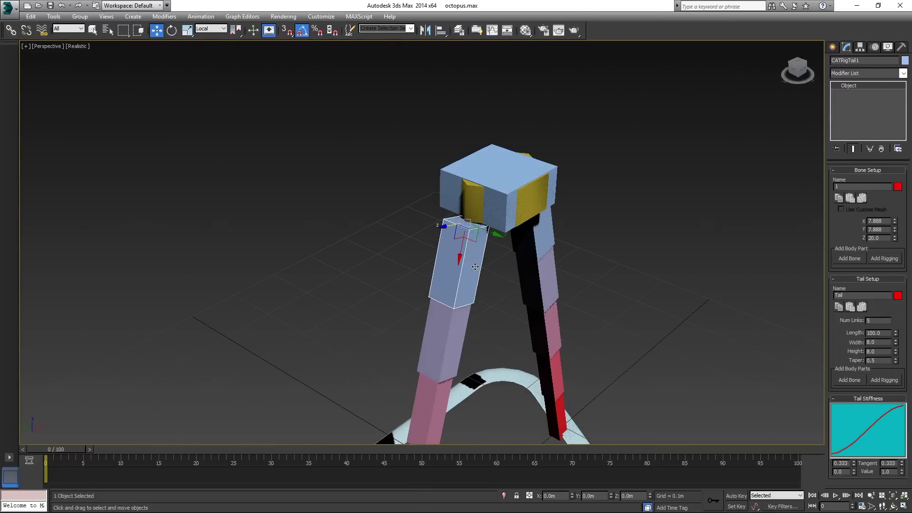
left_click(542, 233)
mouse_move(640, 228)
middle_mouse_down("alt")
mouse_move(563, 241)
mouse_move(506, 217)
middle_mouse_up("alt")
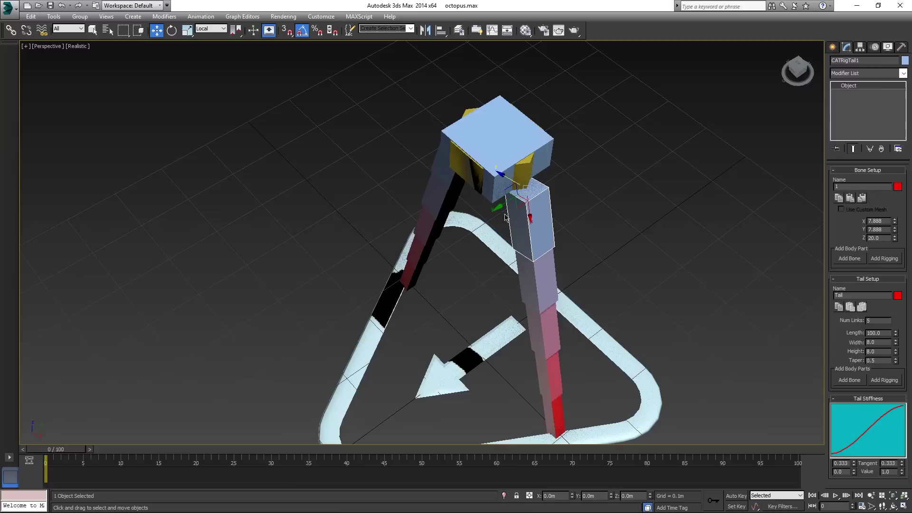
key("e")
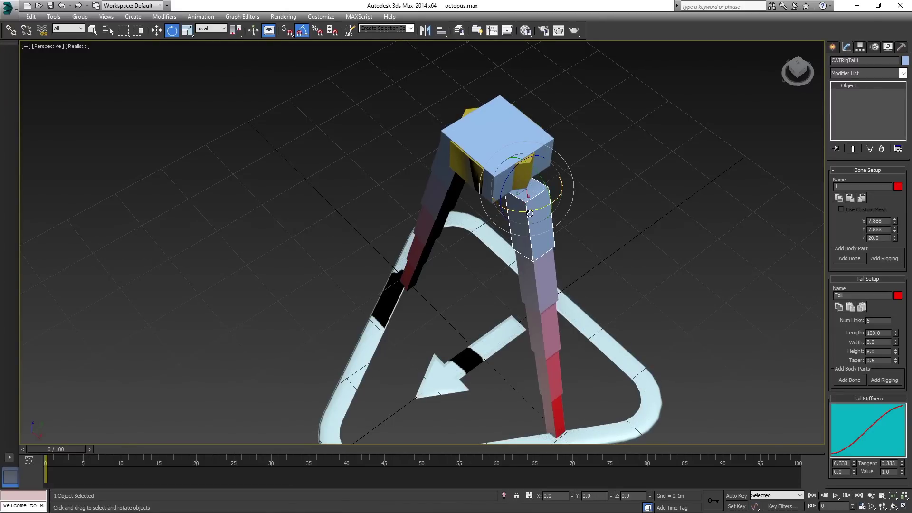
left_click_drag(530, 213, 613, 191)
key("w")
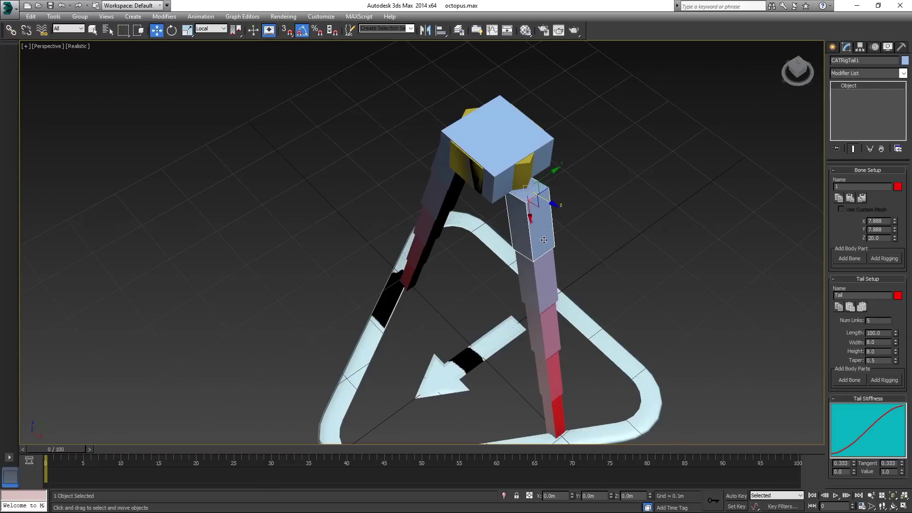
middle_click_drag(613, 191, 531, 183, "alt")
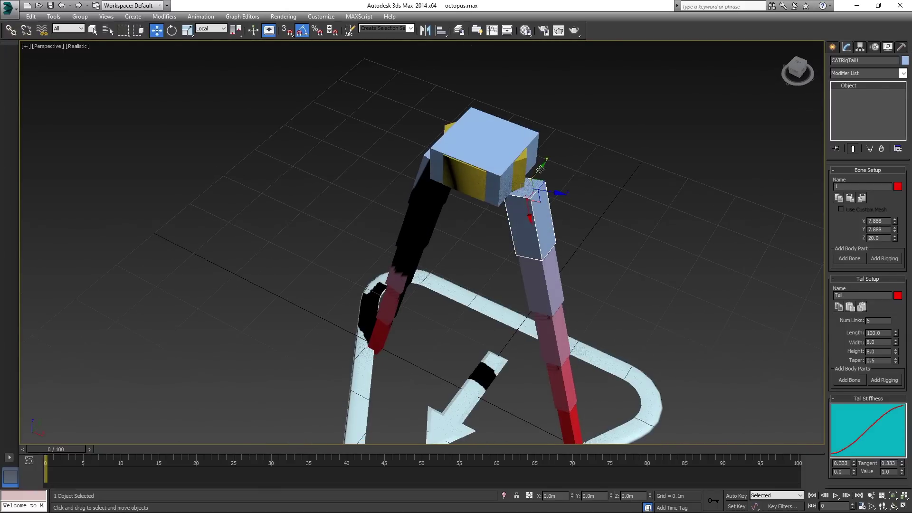
Select both tentacle chains and rotate them apart into an A-shape.
left_click(430, 189)
left_click(485, 135)
left_click(530, 221)
middle_click_drag(528, 257, 578, 205)
scroll(560, 213, "down", 5)
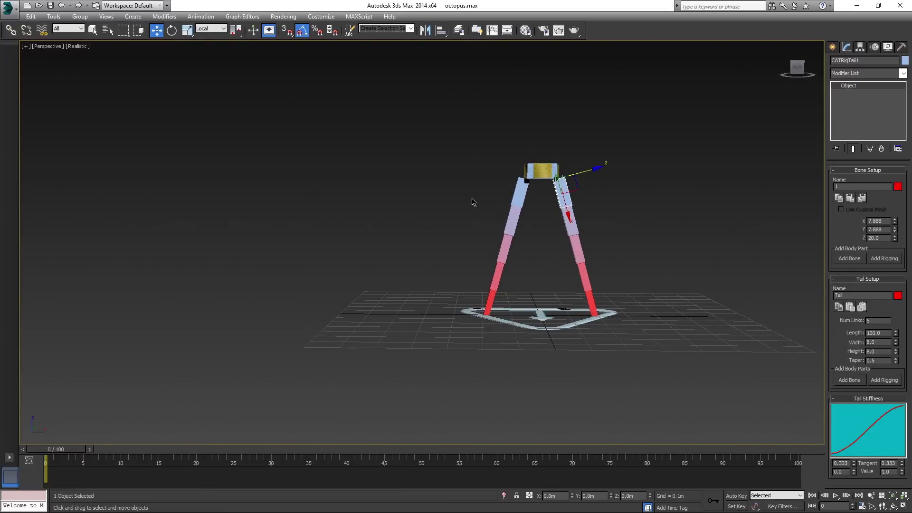
left_click_drag(610, 301, 607, 296)
key("e")
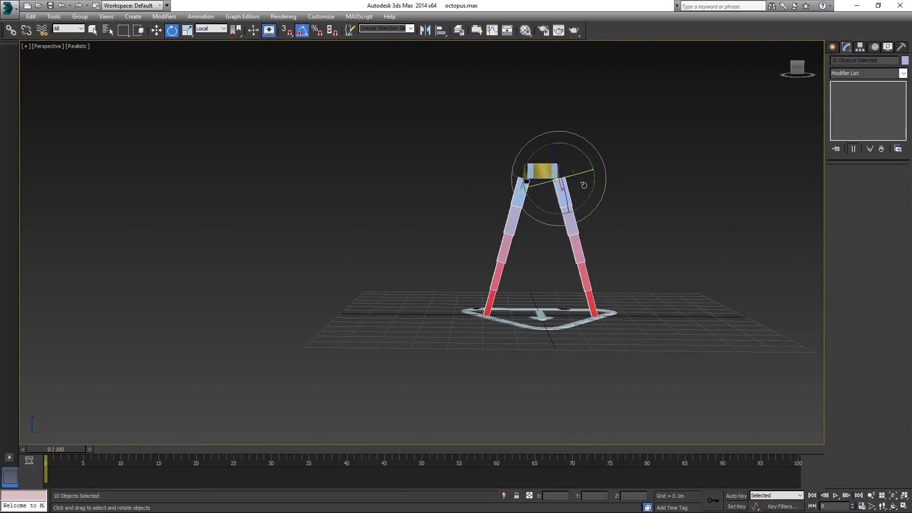
left_click_drag(592, 192, 590, 227)
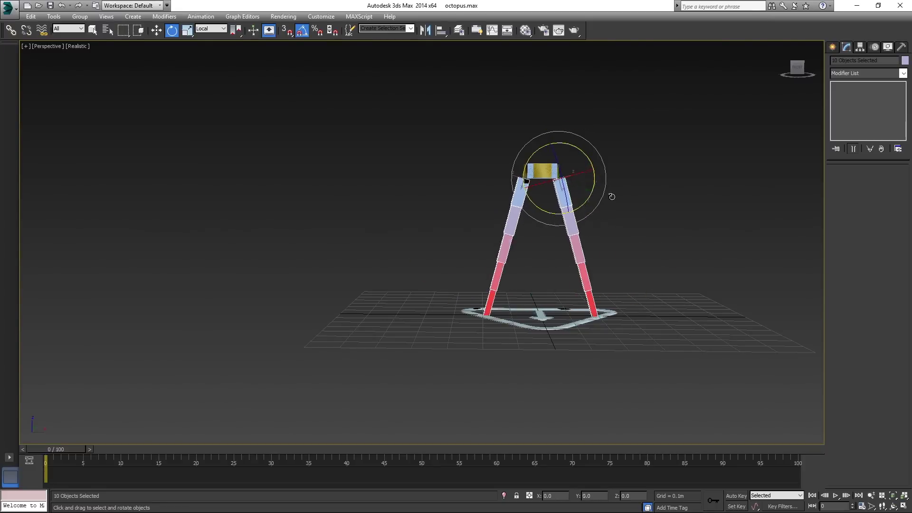
left_click_drag(591, 226, 612, 196)
left_click(647, 222)
mouse_move(647, 221)
middle_mouse_down("alt")
mouse_move(627, 245)
mouse_move(617, 231)
mouse_move(666, 281)
middle_mouse_up("alt")
key("q")
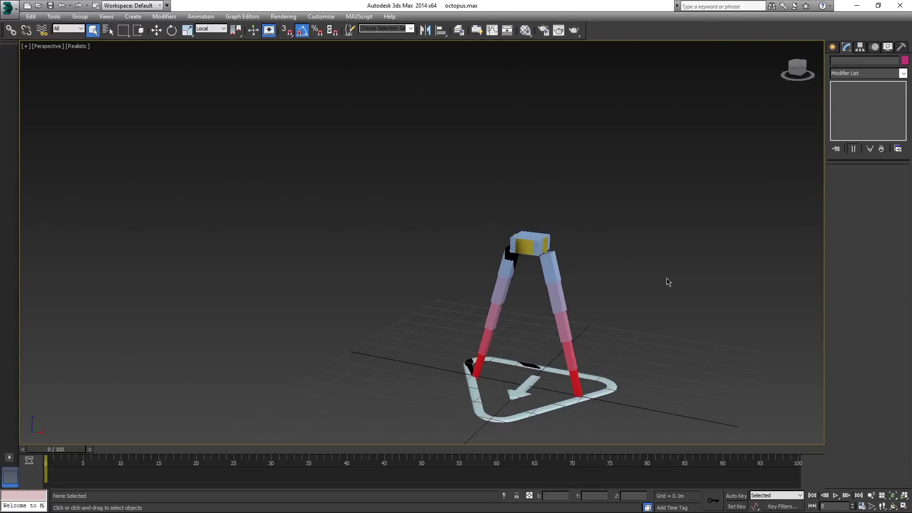
scroll(648, 272, "up", 2)
Add a third tail to the pelvis and paste the left leg bone's settings onto it.
left_click(449, 205)
middle_click_drag(578, 253, 645, 194)
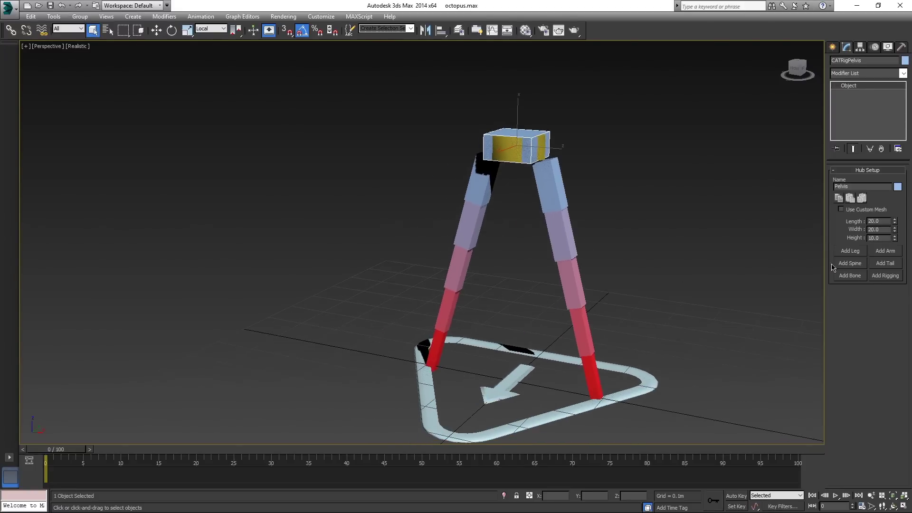
left_click(884, 263)
middle_click_drag(535, 143, 535, 198)
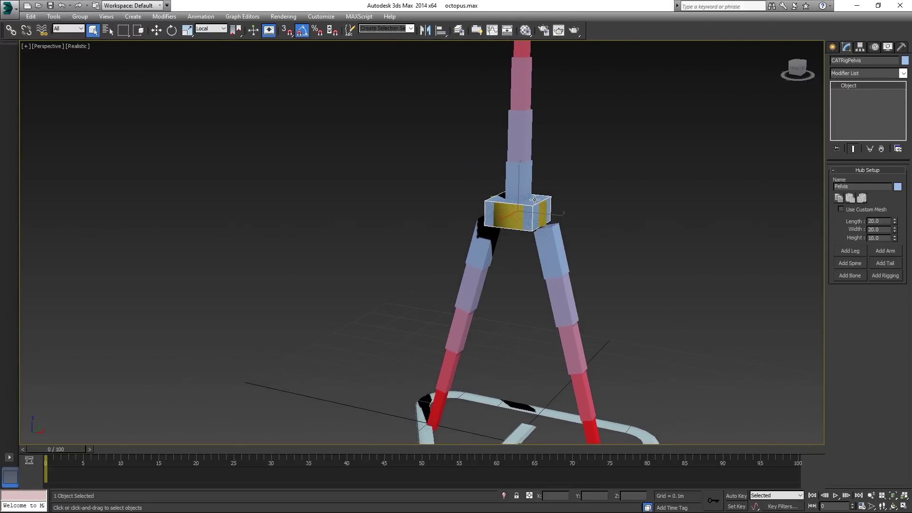
left_click(517, 184)
left_click(478, 237)
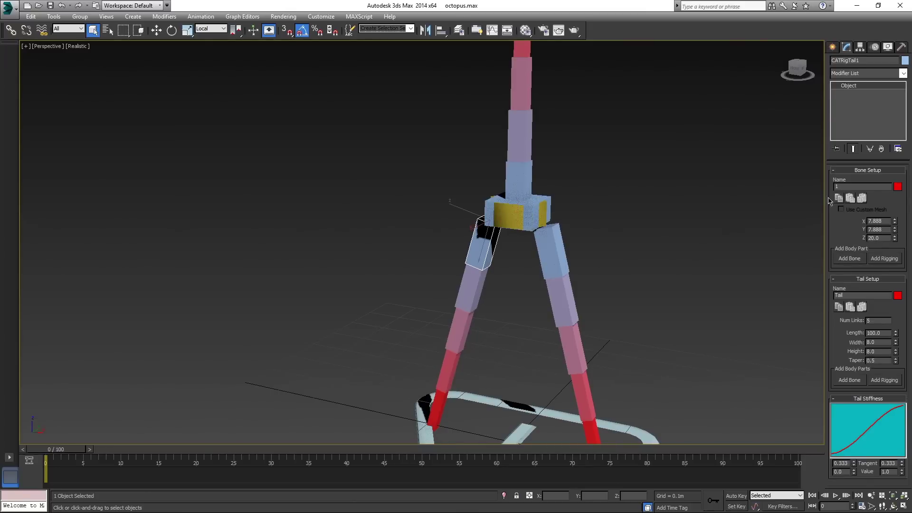
left_click(521, 178)
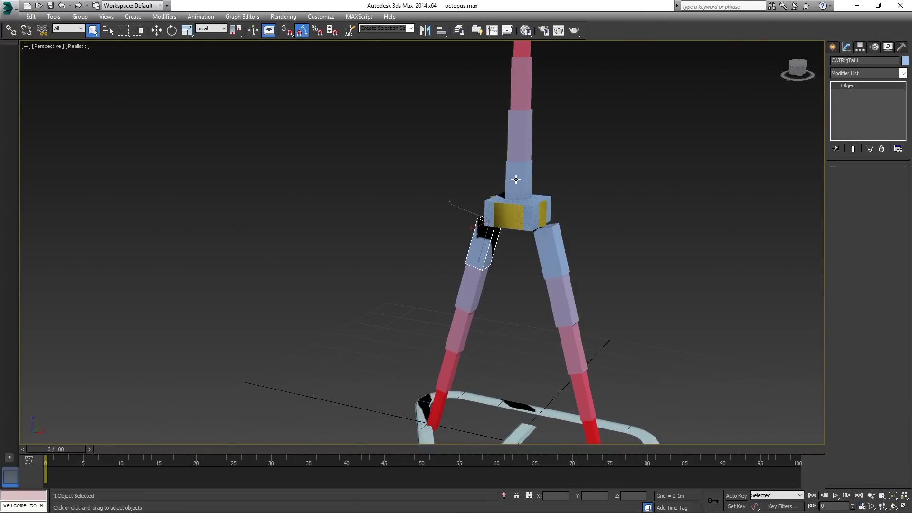
left_click(849, 200)
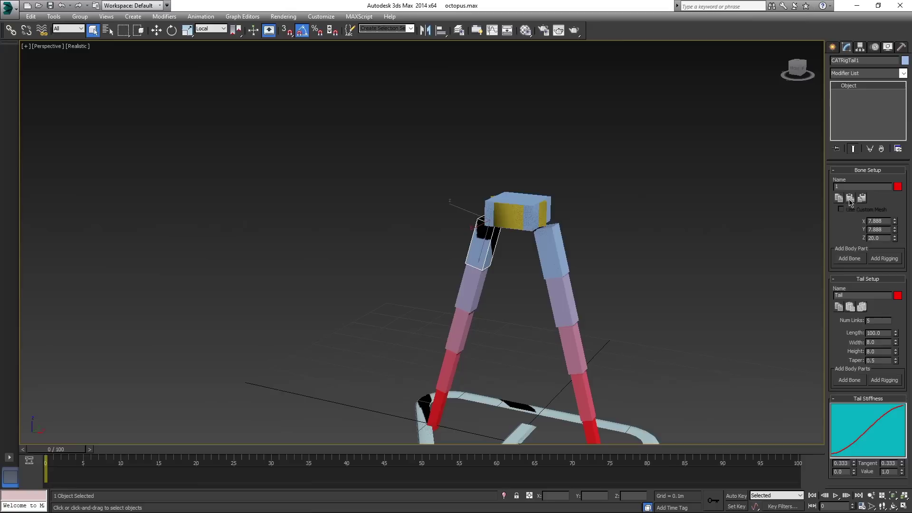
Select the left leg chain and move it into place.
middle_click_drag(473, 273, 523, 216, "alt")
double_click(518, 204)
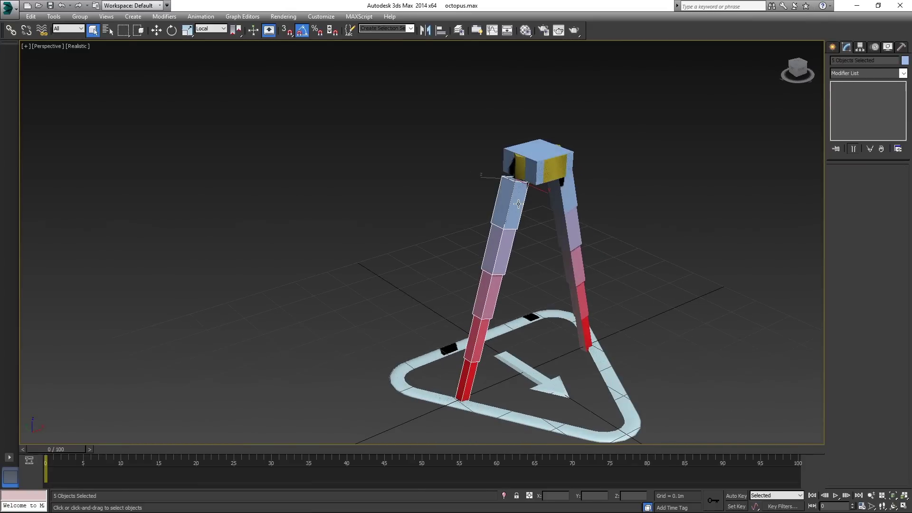
key("w")
mouse_move(550, 214)
middle_mouse_down("alt")
mouse_move(550, 235)
mouse_move(515, 240)
middle_mouse_up("alt")
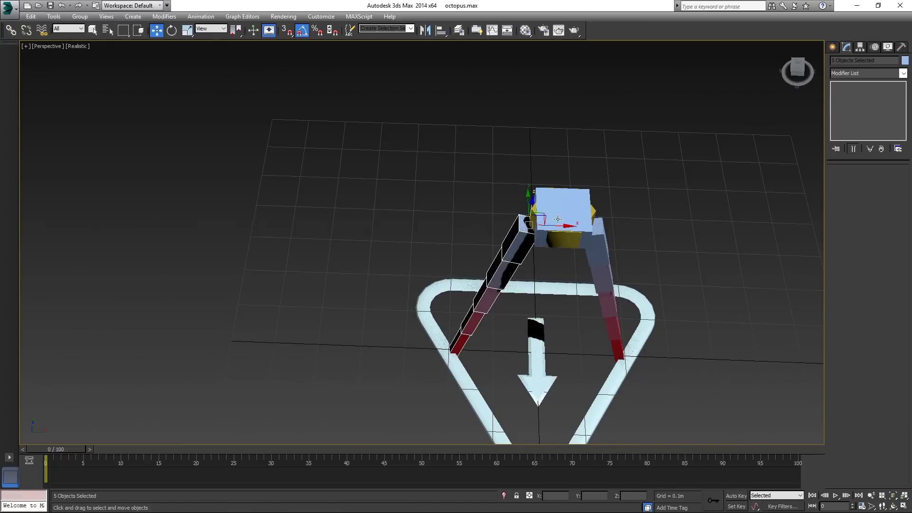
middle_click_drag(558, 219, 542, 239, "alt")
mouse_move(541, 239)
left_mouse_down()
mouse_move(545, 256)
mouse_move(509, 275)
left_mouse_up()
scroll(509, 274, "up", 3)
scroll(509, 274, "up", 4)
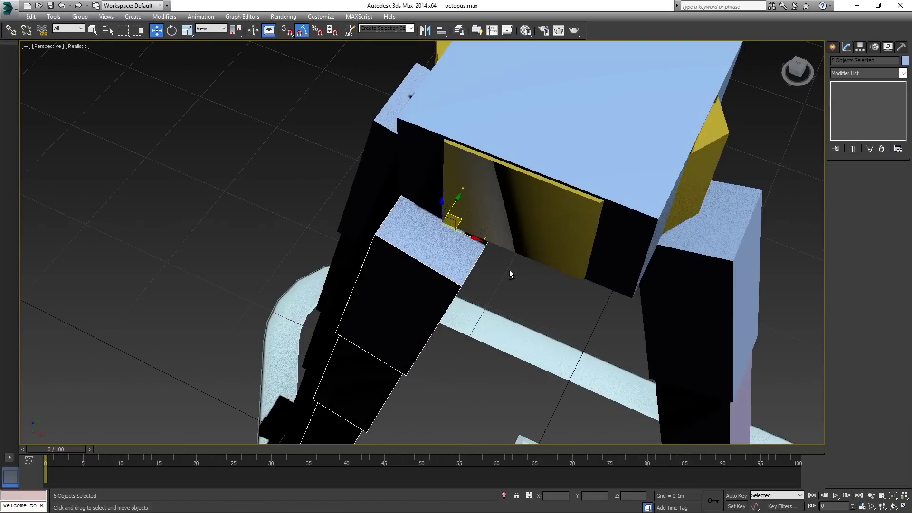
middle_click_drag(509, 275, 544, 270, "alt")
scroll(524, 240, "up", 5)
scroll(520, 223, "down", 5)
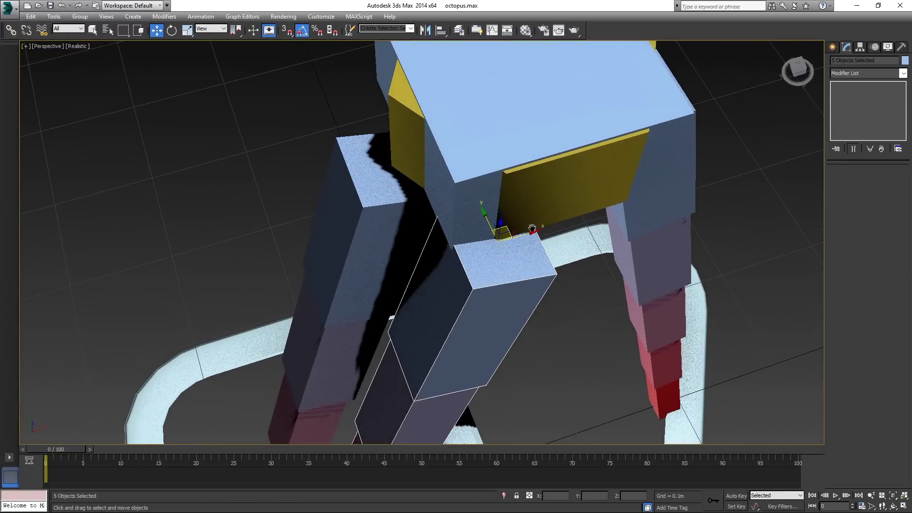
scroll(531, 228, "up", 3)
scroll(515, 236, "up", 3)
left_click_drag(453, 249, 454, 245)
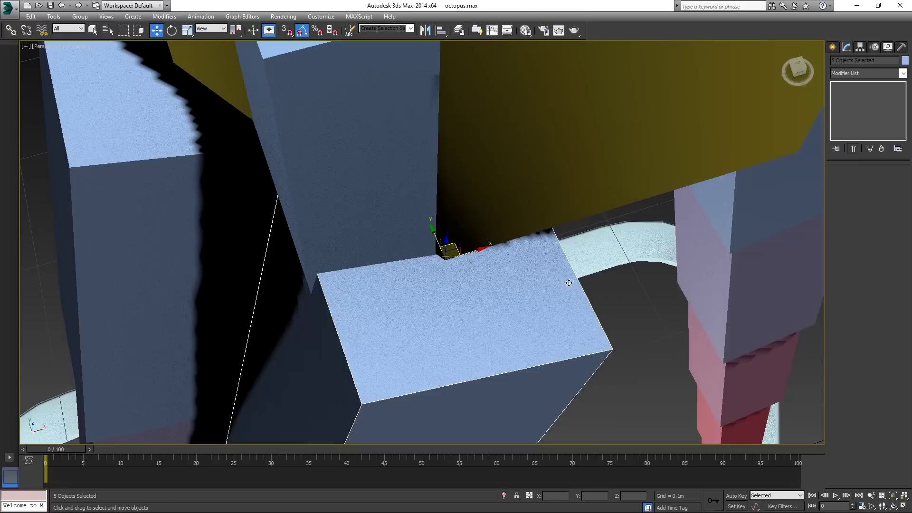
scroll(569, 283, "down", 5)
scroll(610, 279, "down", 3)
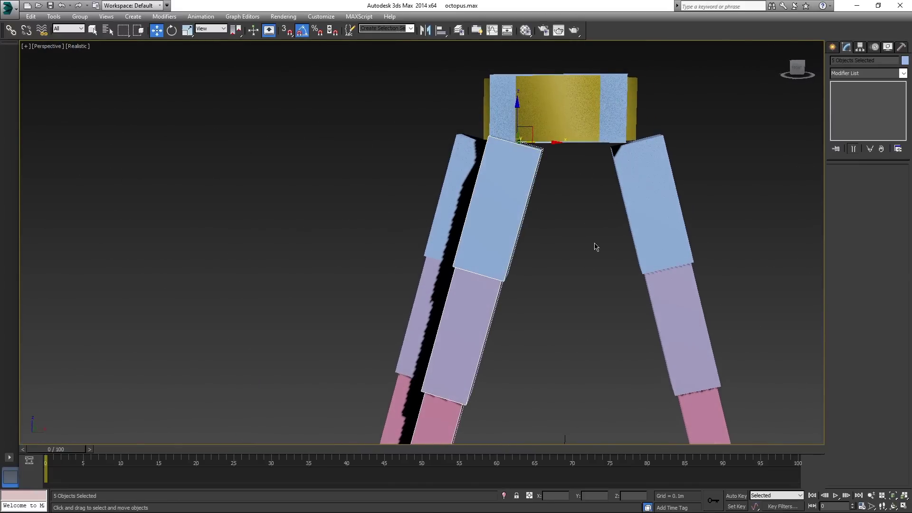
scroll(595, 247, "down", 5)
left_click(602, 262)
middle_click_drag(607, 255, 568, 285, "alt")
Rotate the new tail bone 35° on Z so the three legs form a tripod.
key("e")
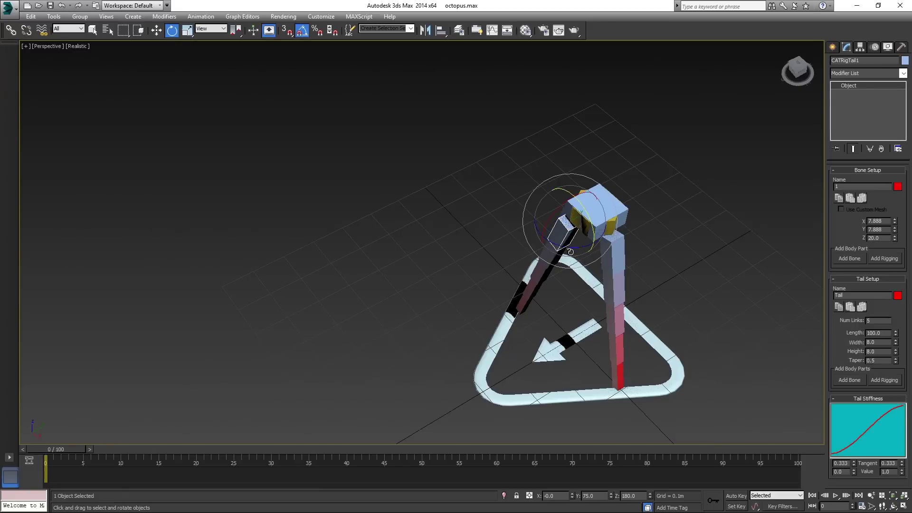
left_click_drag(570, 251, 597, 246)
mouse_move(576, 277)
middle_mouse_down("alt")
mouse_move(655, 248)
mouse_move(619, 247)
middle_mouse_up("alt")
left_click(607, 207)
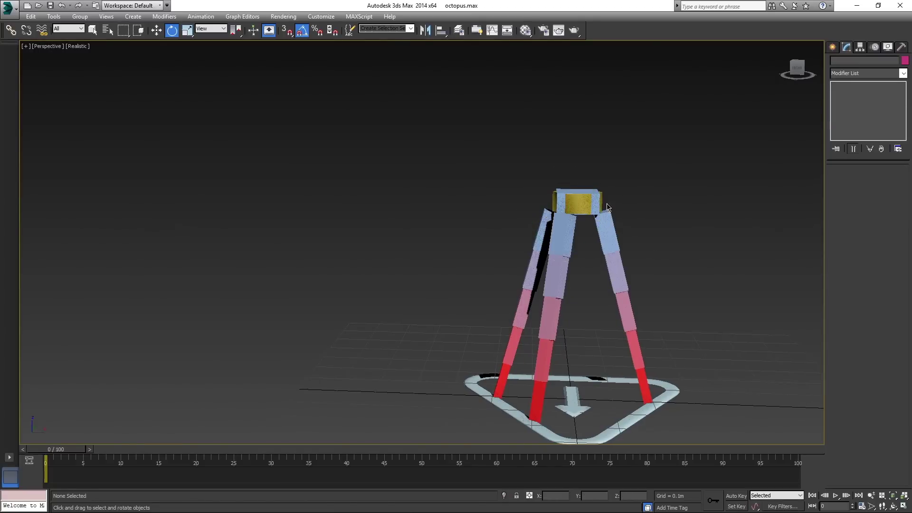
Add a fourth tail chain to the pelvis and select its base bone.
left_click(596, 195)
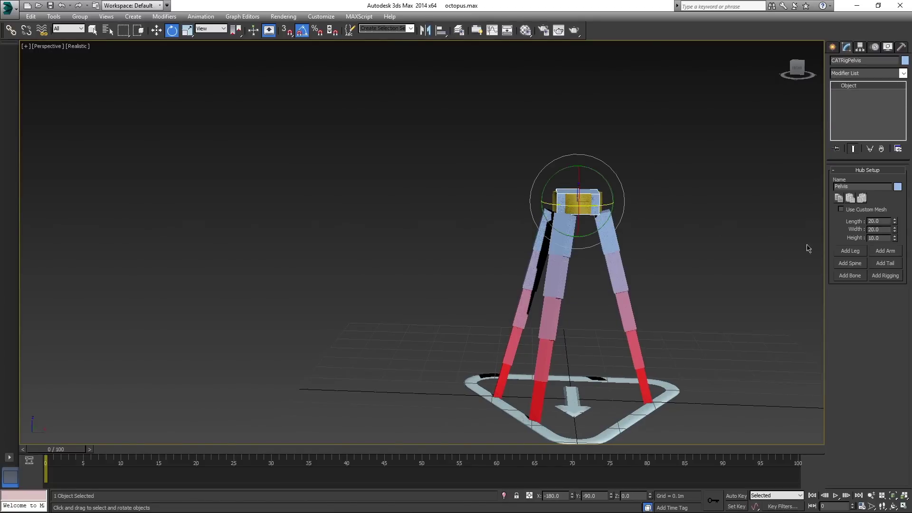
left_click(876, 266)
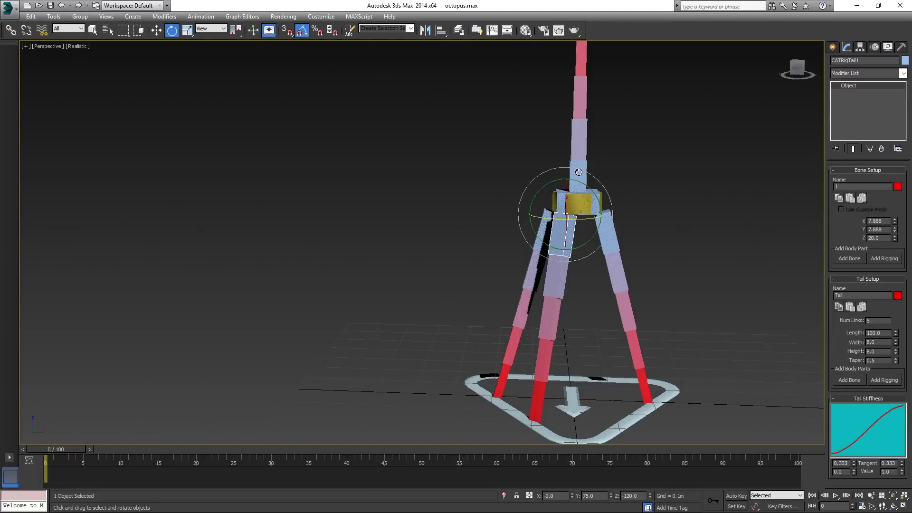
left_click(578, 172)
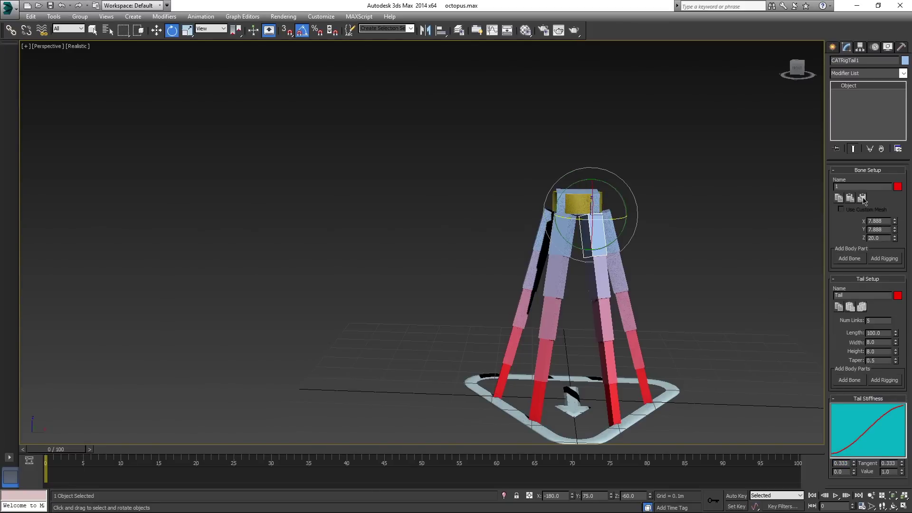
mouse_move(642, 250)
middle_mouse_down("alt")
mouse_move(601, 225)
mouse_move(498, 245)
middle_mouse_up("alt")
scroll(600, 225, "up", 10)
Select all tentacle chains, splay them outward, then return them to hanging straight.
key("w")
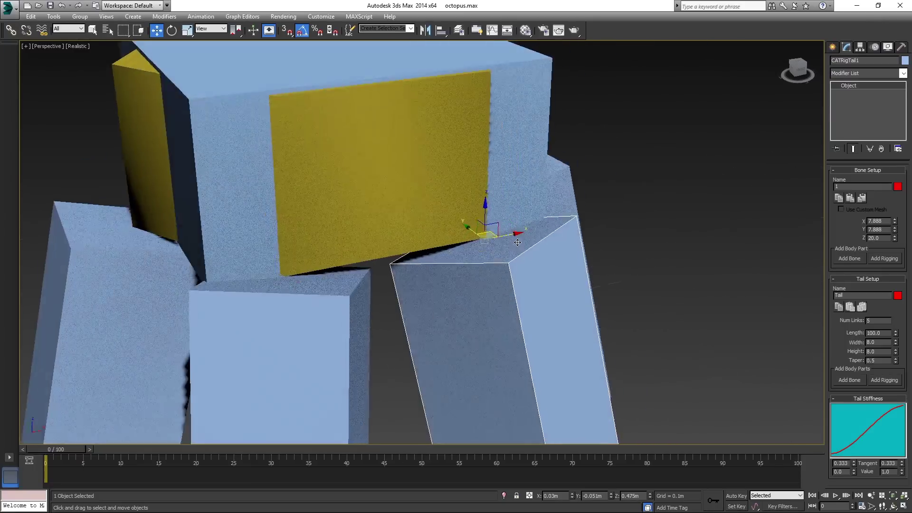
scroll(517, 243, "down", 3)
scroll(531, 249, "down", 4)
scroll(548, 256, "down", 5)
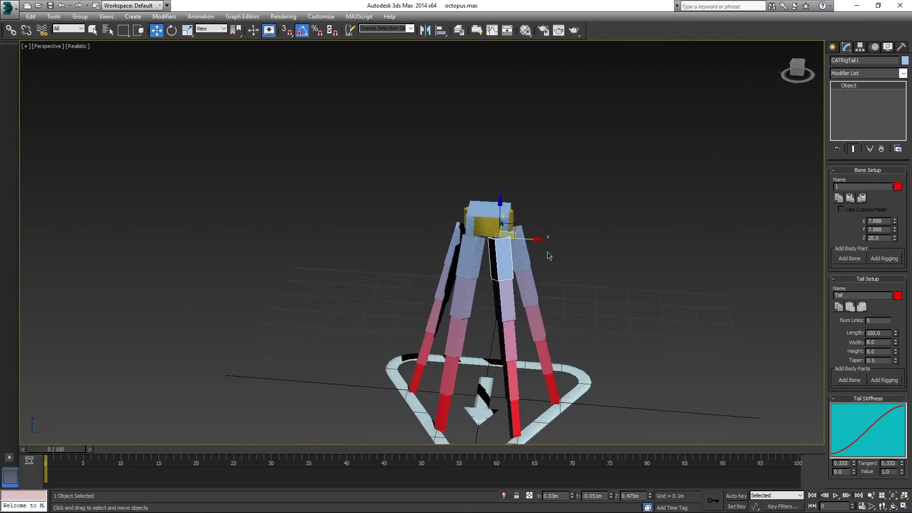
mouse_move(597, 268)
middle_mouse_down("alt")
mouse_move(535, 267)
mouse_move(776, 316)
mouse_move(713, 285)
mouse_move(711, 271)
mouse_move(666, 238)
mouse_move(660, 257)
middle_mouse_up("alt")
left_click(604, 277)
key("q")
left_click_drag(558, 248, 566, 250)
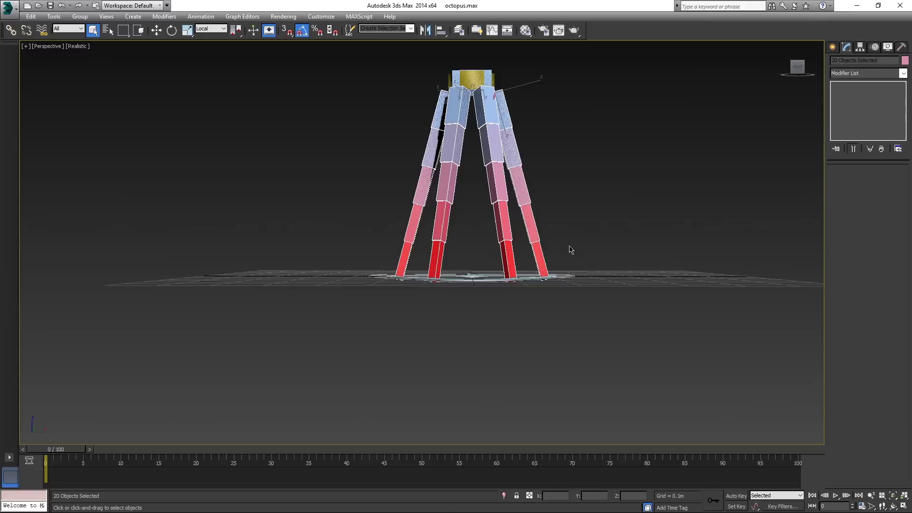
key("e")
mouse_move(522, 114)
left_mouse_down()
mouse_move(524, 85)
mouse_move(551, 128)
left_mouse_up()
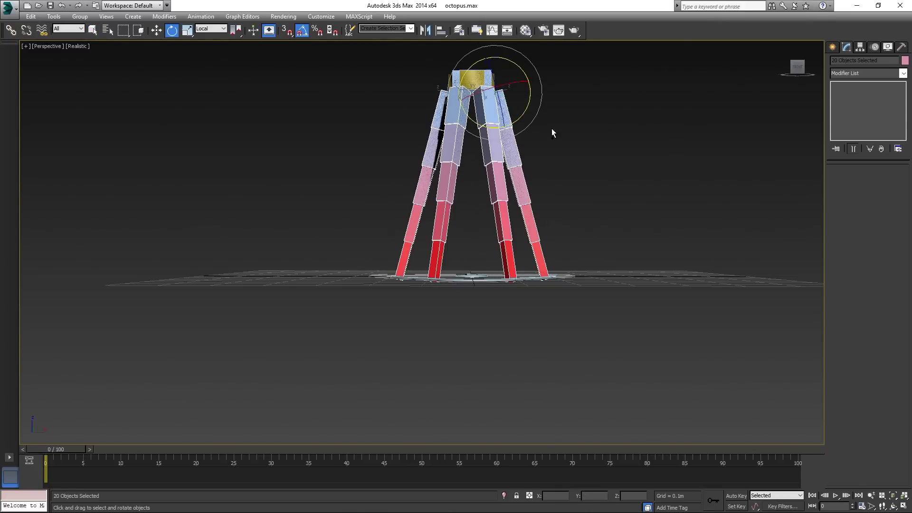
mouse_move(551, 128)
middle_mouse_down("alt")
mouse_move(585, 167)
mouse_move(587, 202)
middle_mouse_up("alt")
scroll(588, 202, "up", 5)
Flip the middle tentacle's leg bone about 170 degrees.
key("w")
middle_click_drag(521, 199, 654, 248)
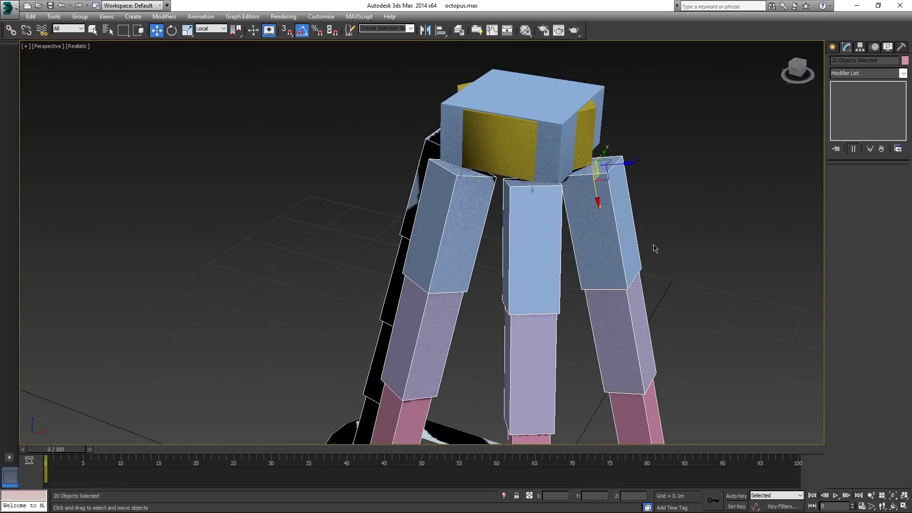
left_click(605, 222)
left_click(525, 214)
left_click(488, 238)
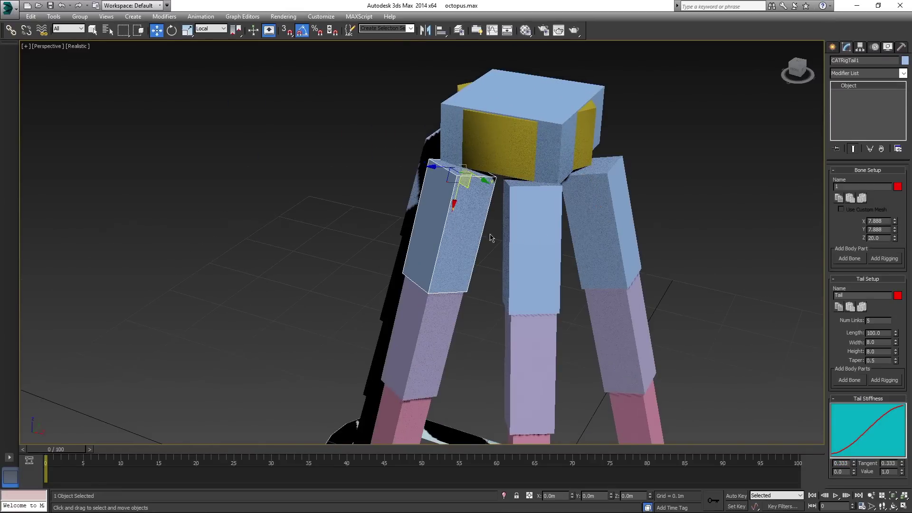
left_click(483, 237)
left_click(536, 239)
left_click(478, 239)
middle_click_drag(520, 240, 525, 265, "alt")
left_click(508, 280)
key("e")
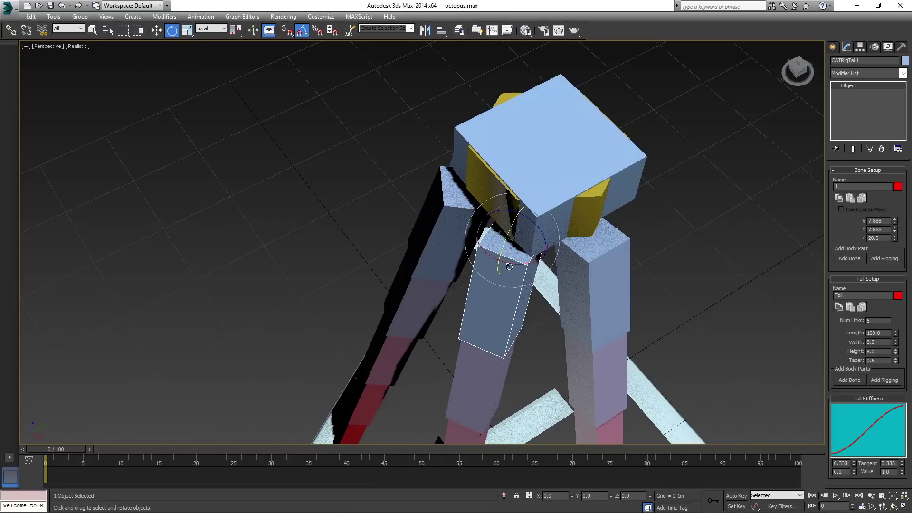
left_click_drag(512, 264, 599, 260)
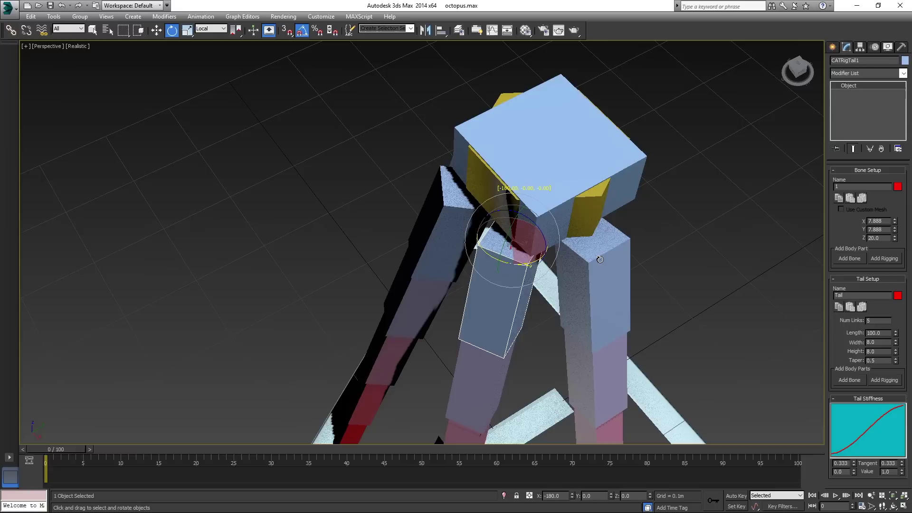
Check the top bones of the left, middle and right tentacles.
key("w")
middle_click_drag(600, 260, 550, 281, "alt")
left_click(448, 273)
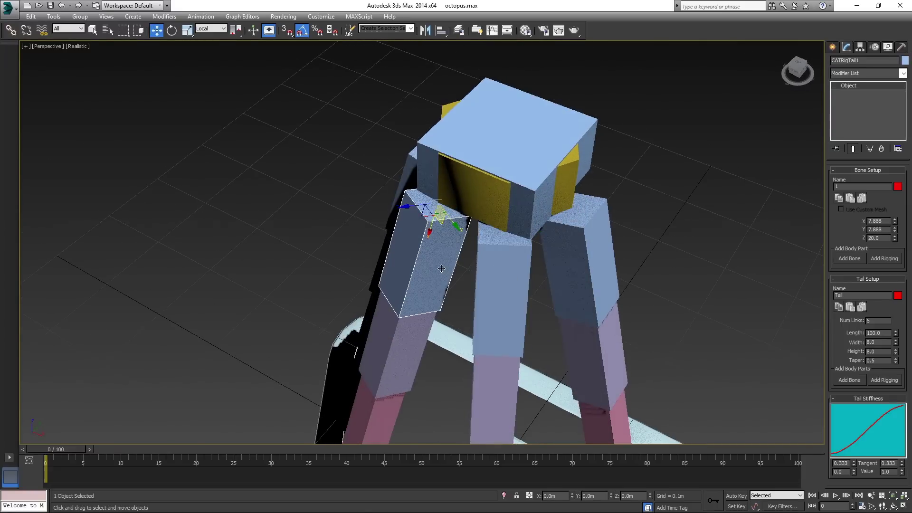
left_click(504, 281)
left_click(553, 270)
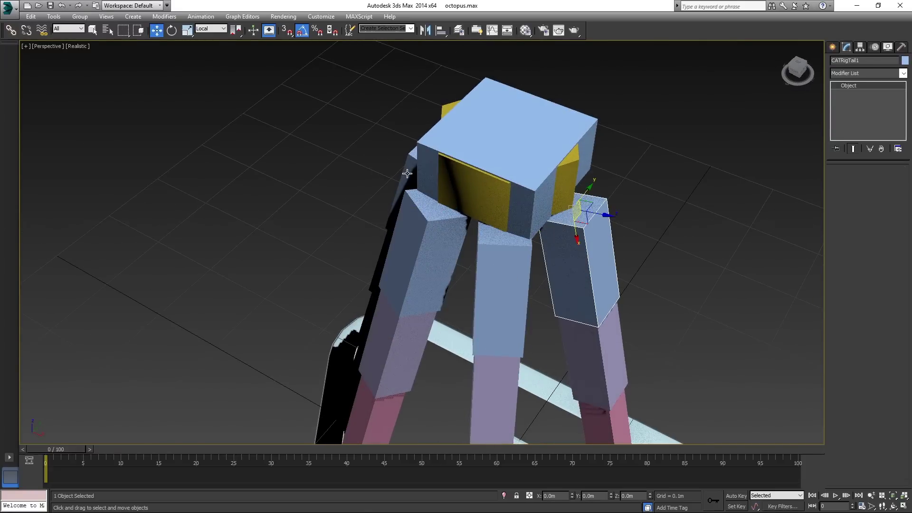
scroll(563, 281, "up", 3)
scroll(513, 350, "down", 8)
Test-bend all twenty tentacle bones, undo the bend, and clear the selection.
middle_click_drag(513, 350, 623, 267, "alt")
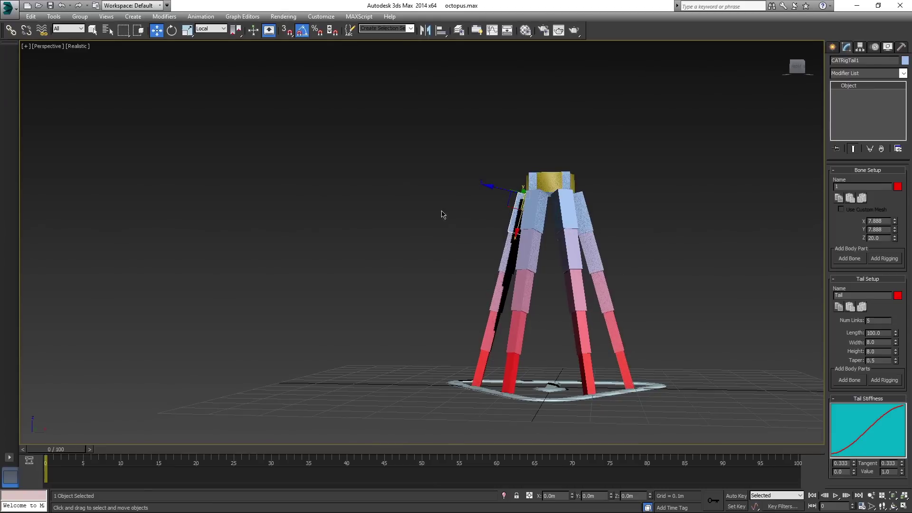
left_click_drag(433, 221, 655, 338)
left_click_drag(692, 368, 686, 367)
key("e")
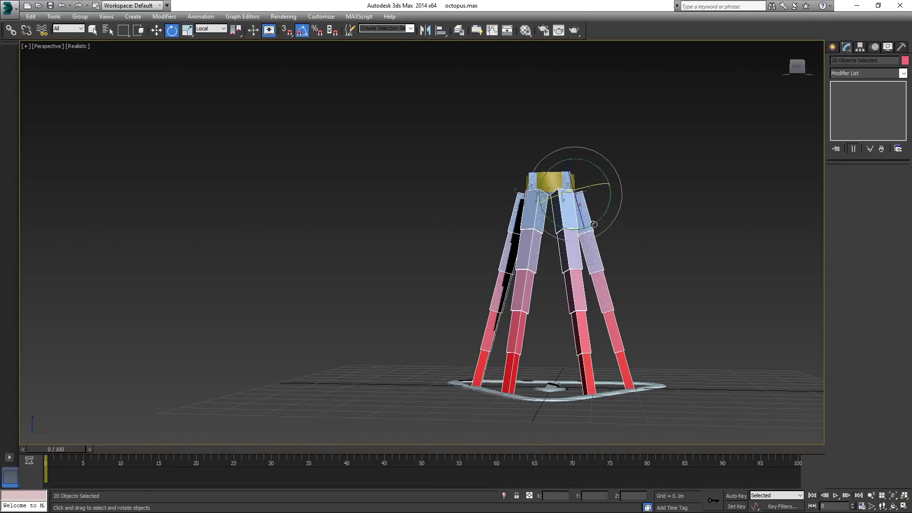
left_click_drag(605, 214, 618, 209)
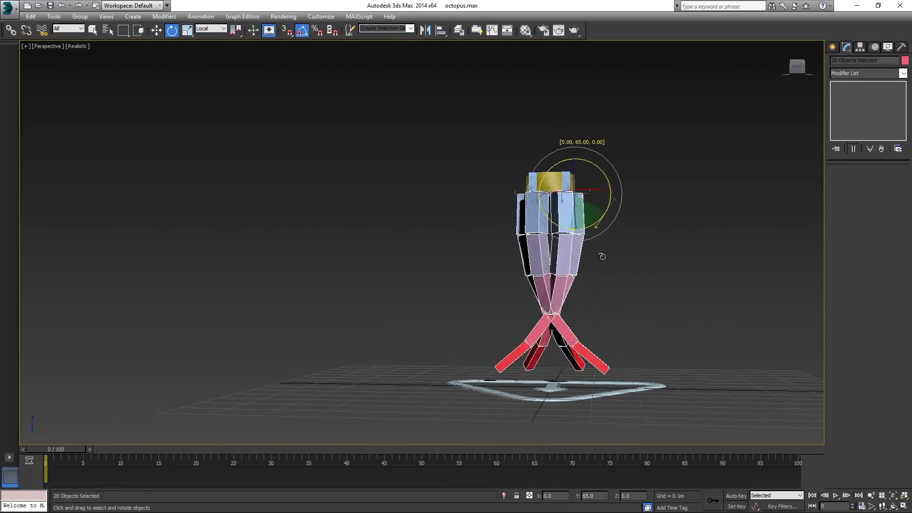
key("ctrl+z")
left_click(748, 277)
mouse_move(749, 277)
middle_mouse_down("alt")
mouse_move(549, 297)
mouse_move(499, 223)
middle_mouse_up("alt")
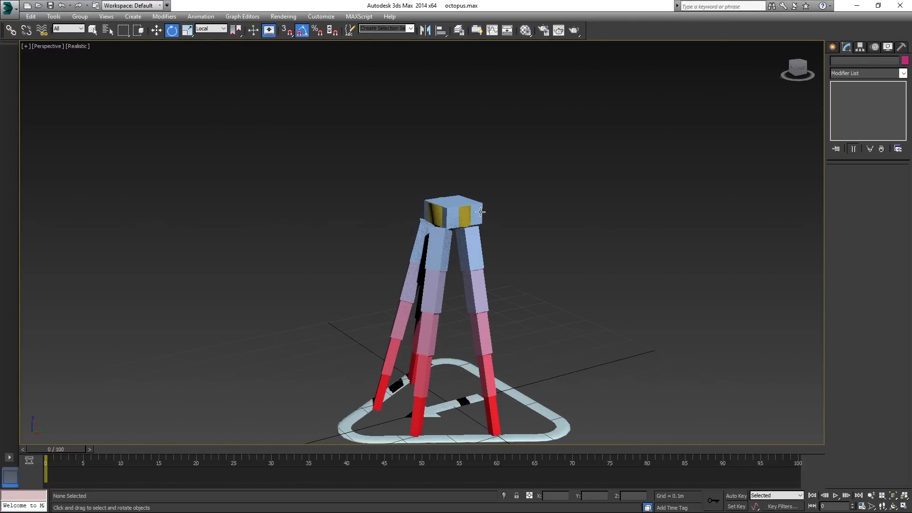
Add a new tail chain to the pelvis and paste the other tentacles' shape onto it.
left_click(482, 212)
mouse_move(763, 250)
middle_mouse_down("alt")
mouse_move(634, 251)
mouse_move(578, 226)
mouse_move(482, 240)
middle_mouse_up("alt")
left_click(888, 266)
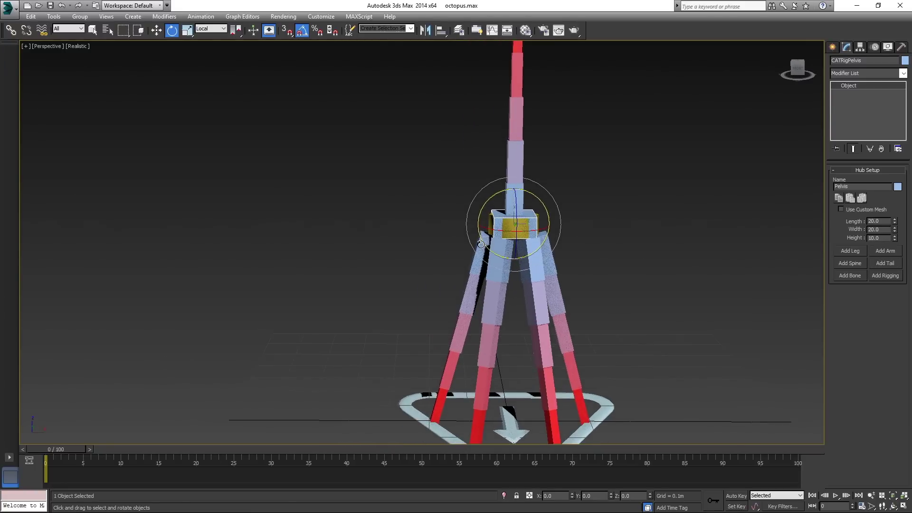
left_click(481, 243)
key("w")
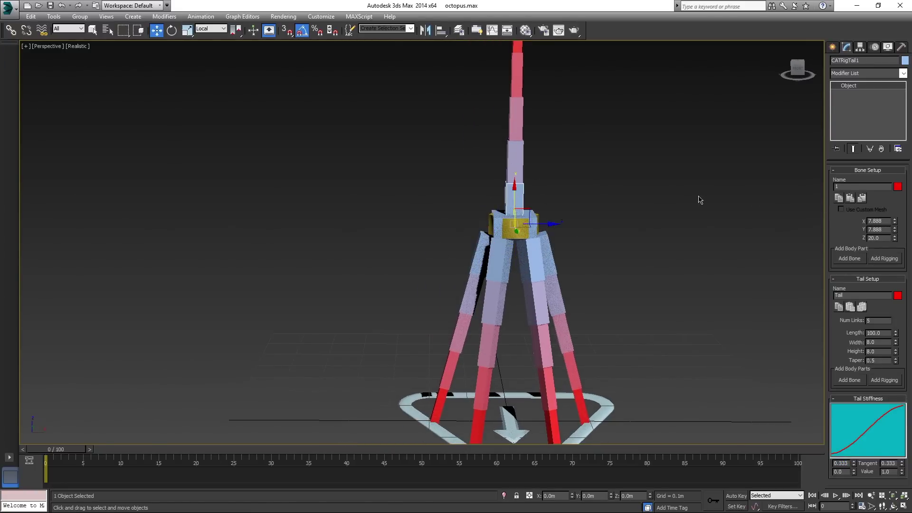
left_click(849, 199)
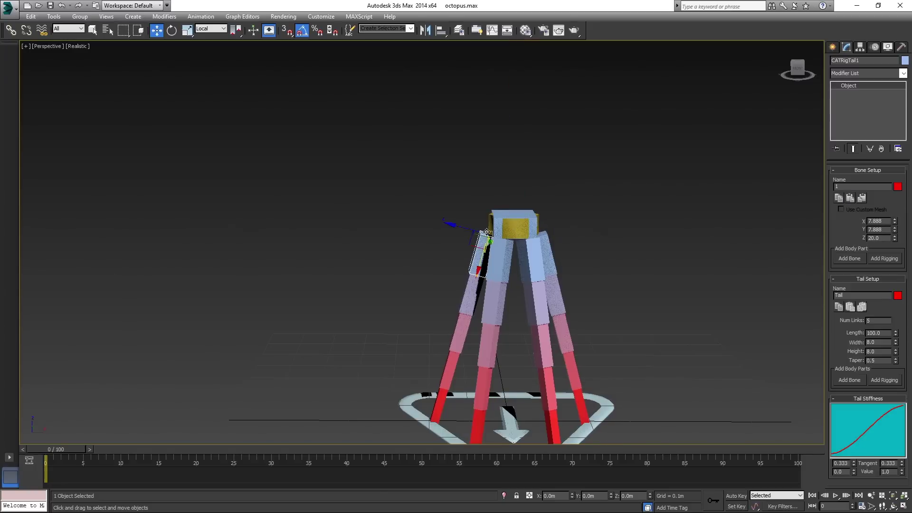
Shift the new five-bone tentacle chain leftward, with its top against the pelvis.
mouse_move(613, 235)
middle_mouse_down("alt")
mouse_move(552, 226)
mouse_move(458, 271)
mouse_move(488, 250)
mouse_move(543, 285)
middle_mouse_up("alt")
scroll(505, 244, "up", 2)
double_click(504, 235)
left_click_drag(483, 255, 421, 251)
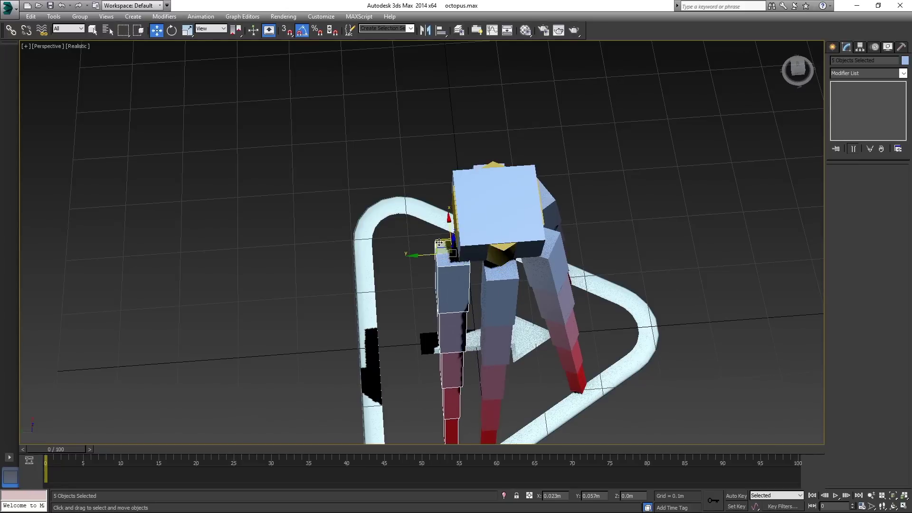
scroll(437, 240, "up", 3)
mouse_move(471, 256)
middle_mouse_down("alt")
mouse_move(545, 229)
mouse_move(523, 205)
middle_mouse_up("alt")
scroll(527, 203, "up", 3)
scroll(534, 199, "up", 3)
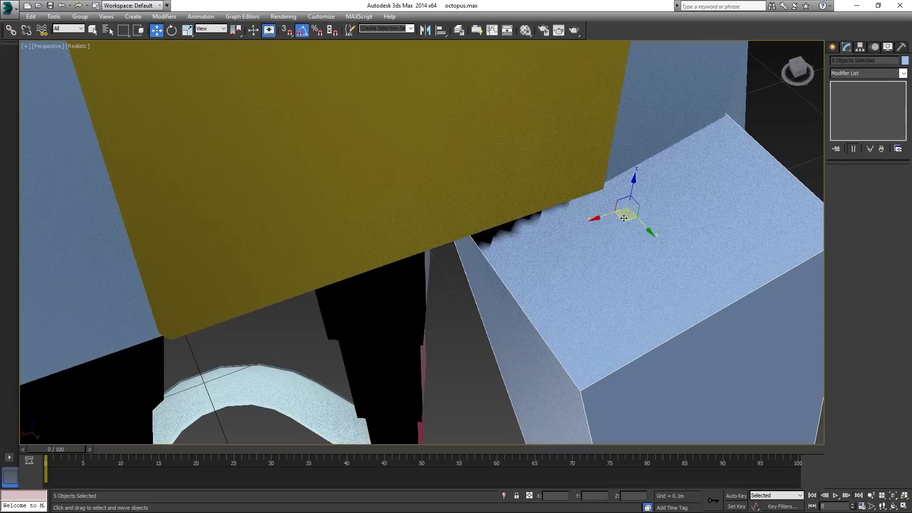
left_click_drag(599, 199, 597, 203)
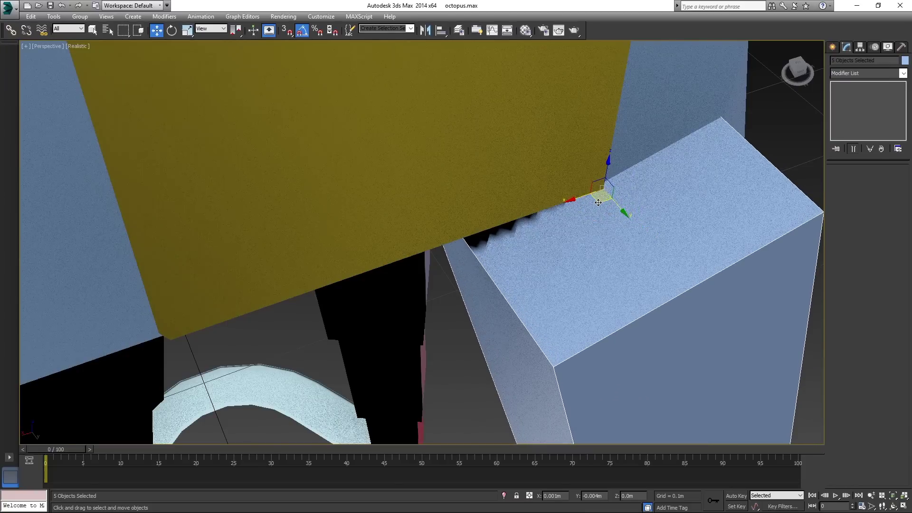
scroll(694, 224, "down", 5)
scroll(694, 224, "down", 5)
scroll(717, 241, "down", 5)
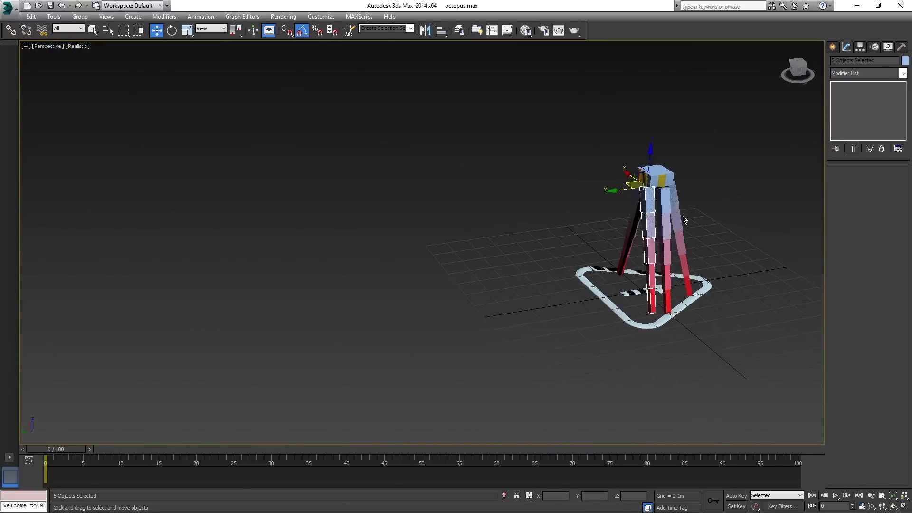
scroll(683, 220, "up", 2)
Tilt top bone CATRigTail1 60 degrees outward and adjust its position.
left_click(603, 218)
key("e")
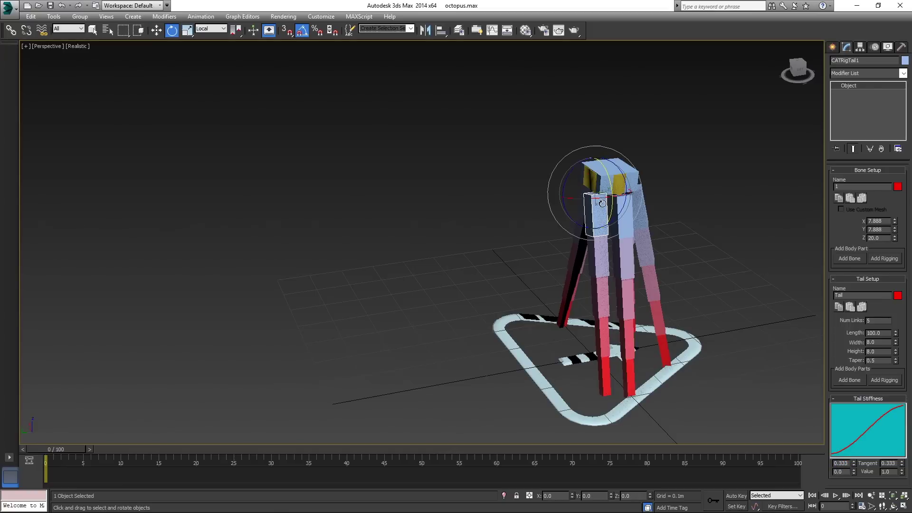
left_click_drag(603, 207, 573, 207)
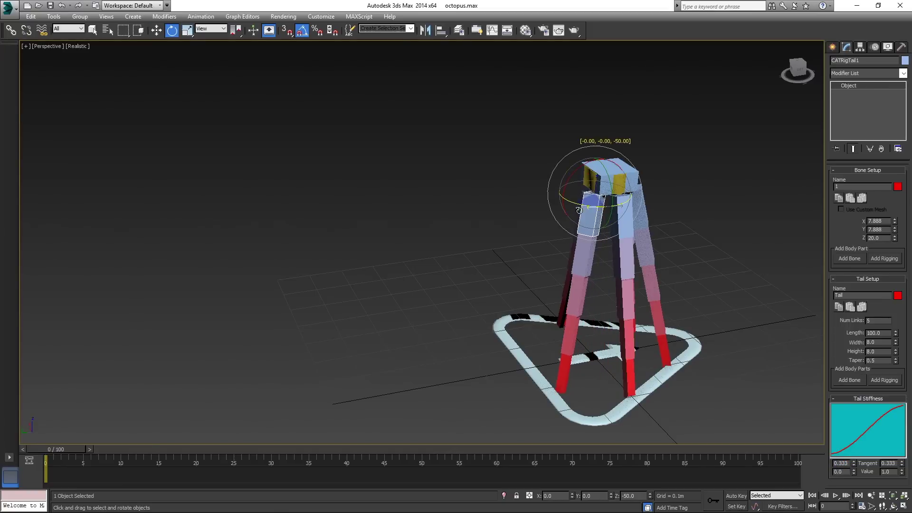
key("w")
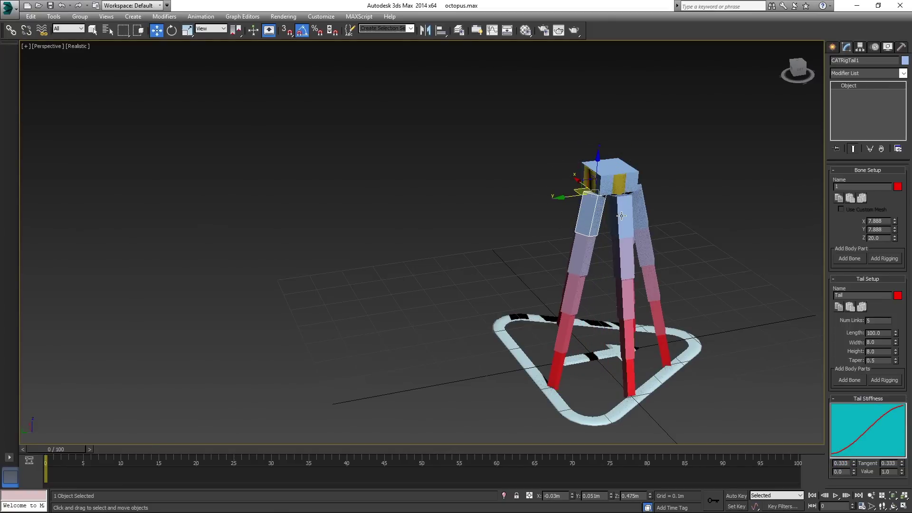
mouse_move(706, 233)
middle_mouse_down("alt")
mouse_move(651, 223)
mouse_move(720, 228)
middle_mouse_up("alt")
left_click(595, 212)
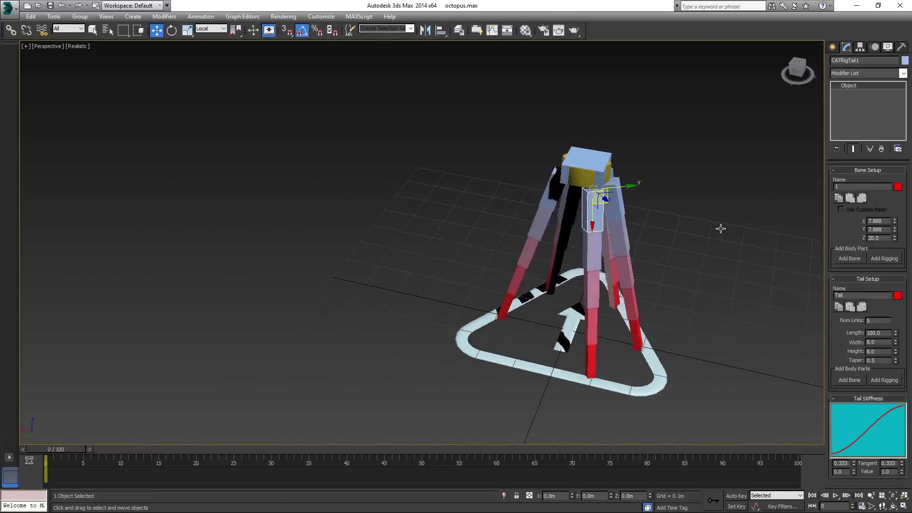
Add a sixth tail chain to the pelvis and copy a leg's shape onto it.
left_click(596, 161)
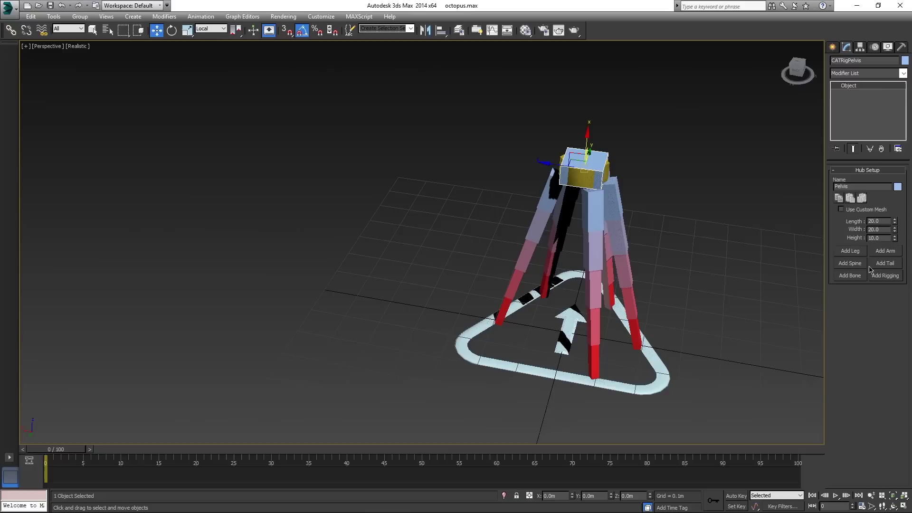
left_click(876, 263)
left_click(602, 198)
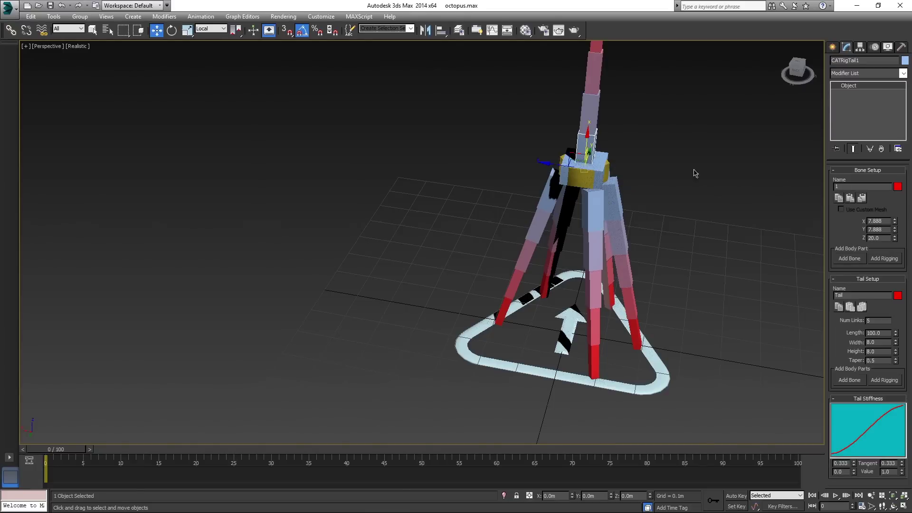
left_click(862, 198)
middle_click_drag(559, 237, 582, 232, "alt")
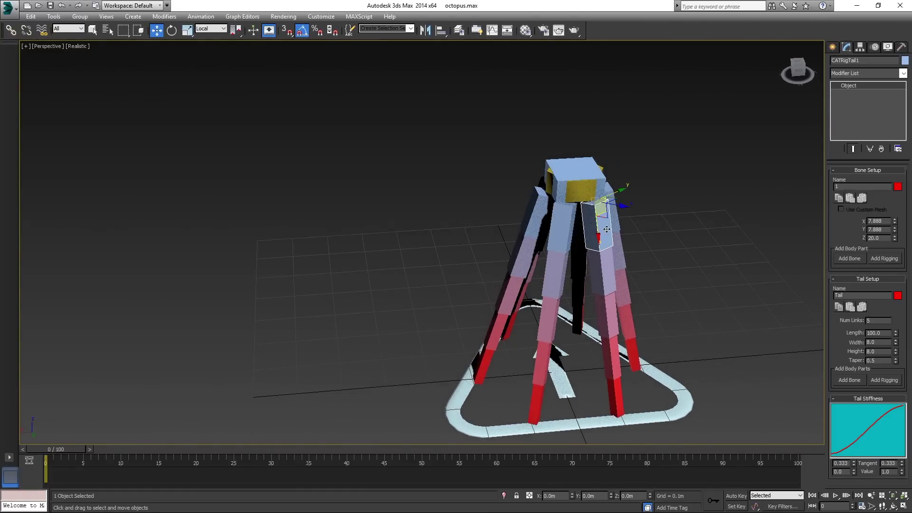
Turn the new tentacle around 170 degrees and place it on the rig's right side.
key("e")
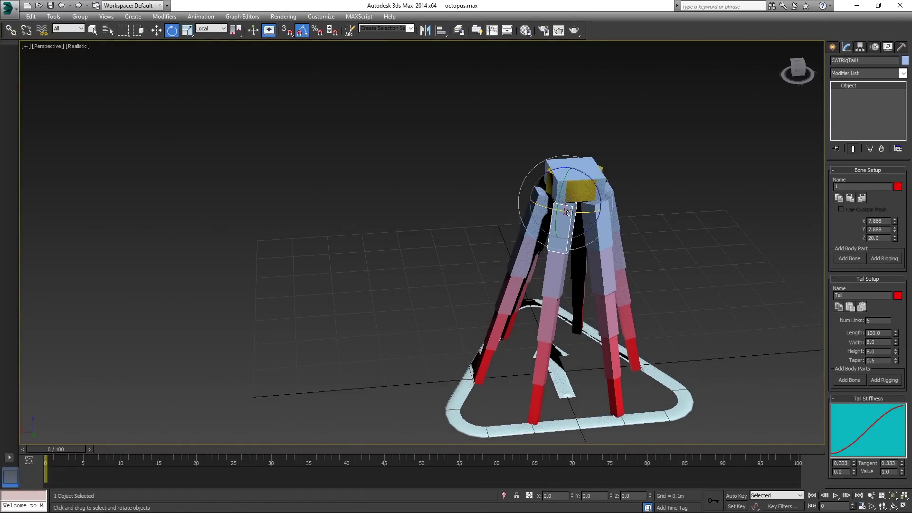
left_click_drag(567, 212, 651, 218)
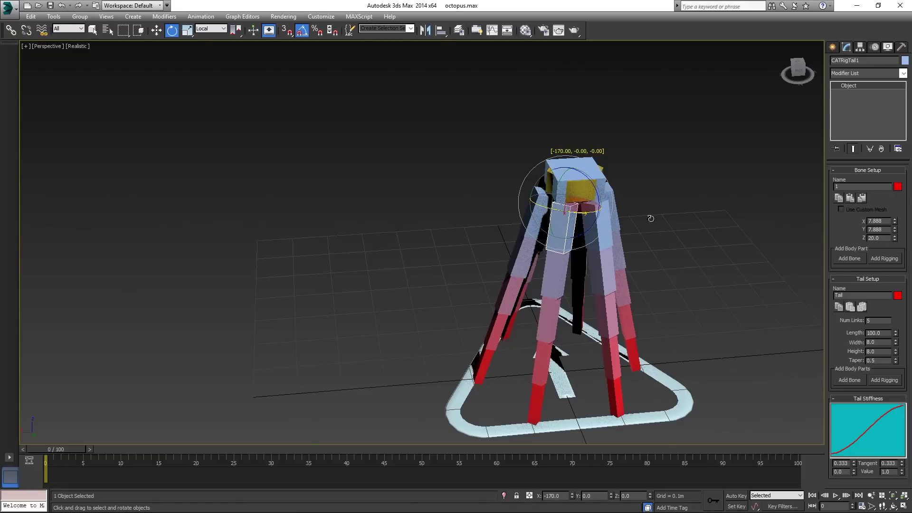
key("w")
key("ctrl+z")
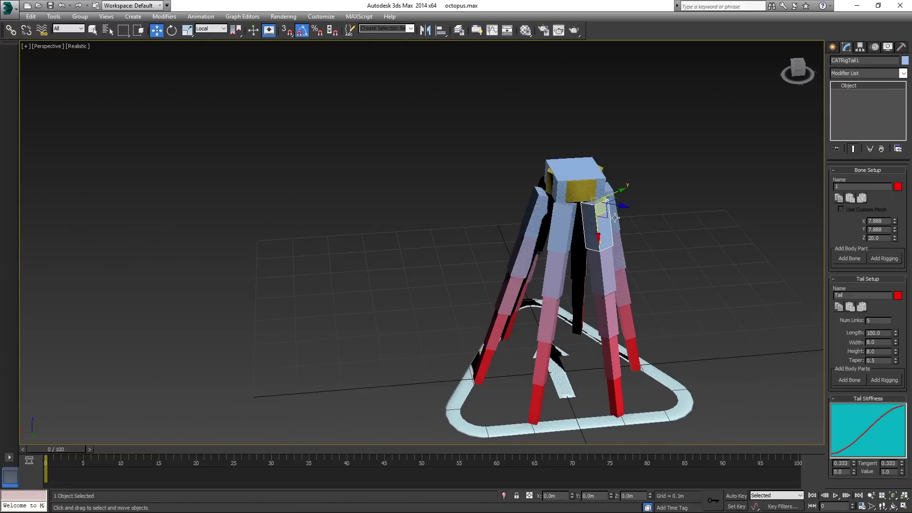
mouse_move(687, 283)
middle_mouse_down("alt")
mouse_move(704, 306)
mouse_move(474, 224)
middle_mouse_up("alt")
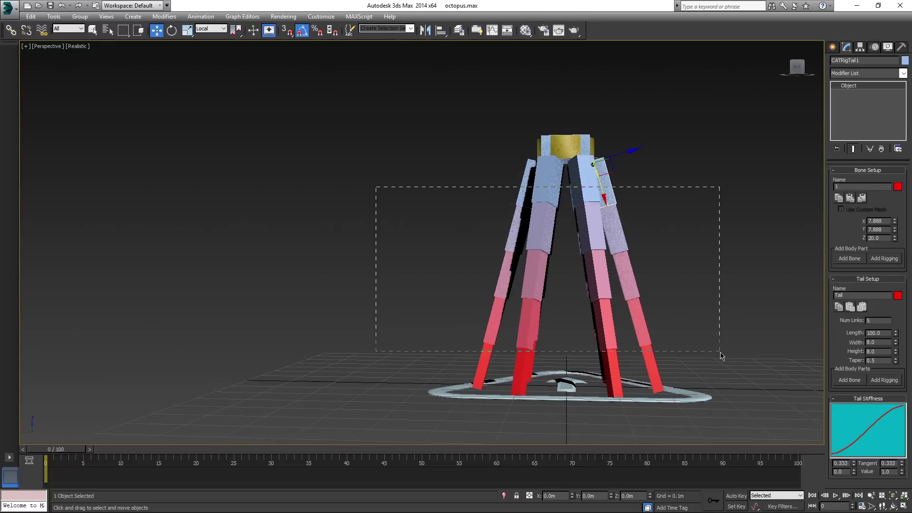
Select all thirty tentacle bones and swing them upward to test the bend.
left_click_drag(719, 354, 715, 358)
key("e")
mouse_move(566, 187)
left_mouse_down()
mouse_move(557, 246)
mouse_move(574, 216)
mouse_move(646, 201)
left_mouse_up()
Cancel the tentacle rotation, delete Cylinder001, and reselect the pelvis hub.
left_click(662, 195)
mouse_move(662, 195)
middle_mouse_down("alt")
mouse_move(682, 237)
mouse_move(669, 244)
mouse_move(677, 189)
mouse_move(735, 222)
middle_mouse_up("alt")
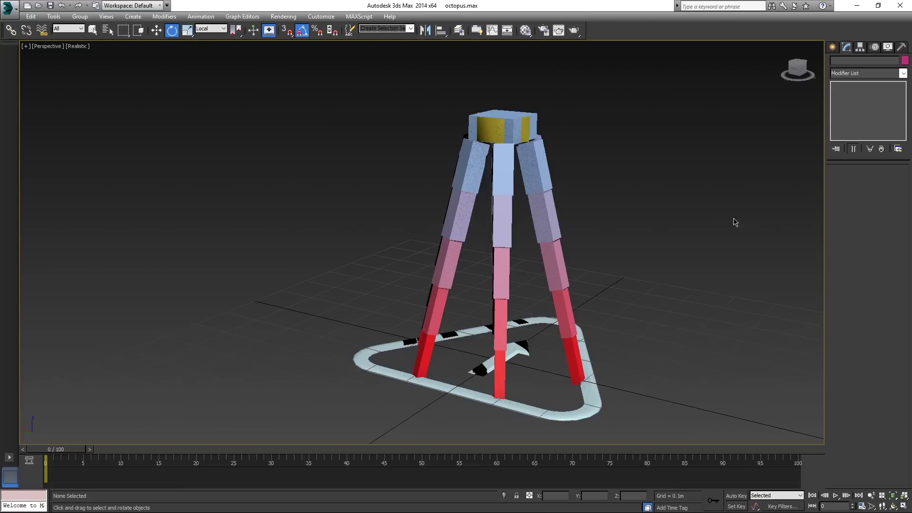
left_click(494, 134)
middle_click_drag(578, 163, 638, 179, "alt")
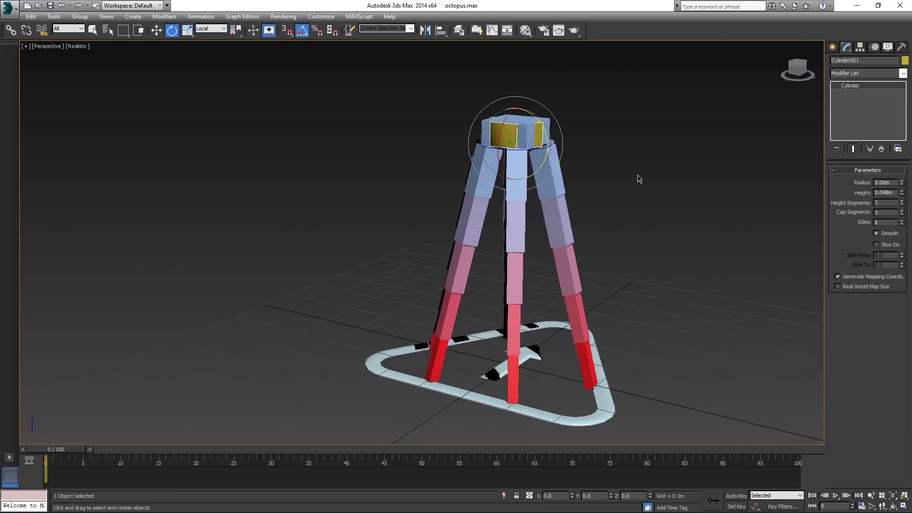
key("q")
left_click(654, 254)
middle_click_drag(653, 254, 574, 240, "alt")
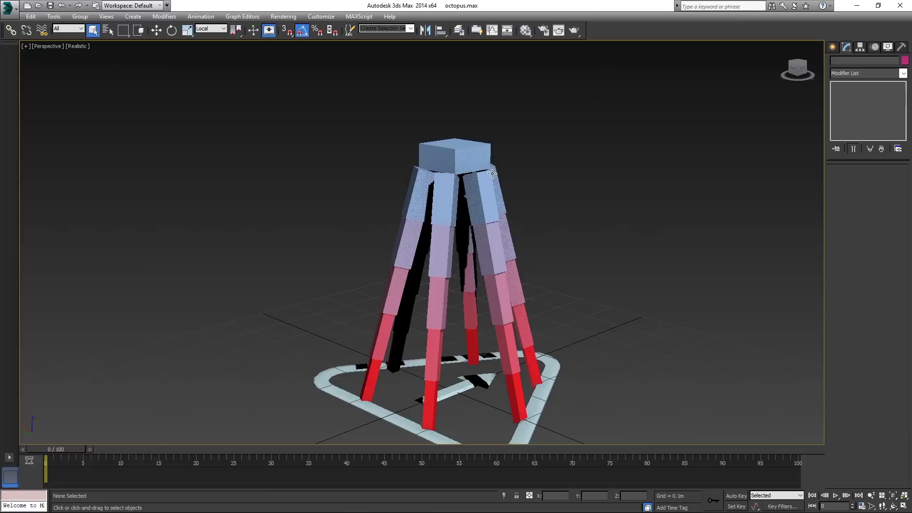
left_click(470, 164)
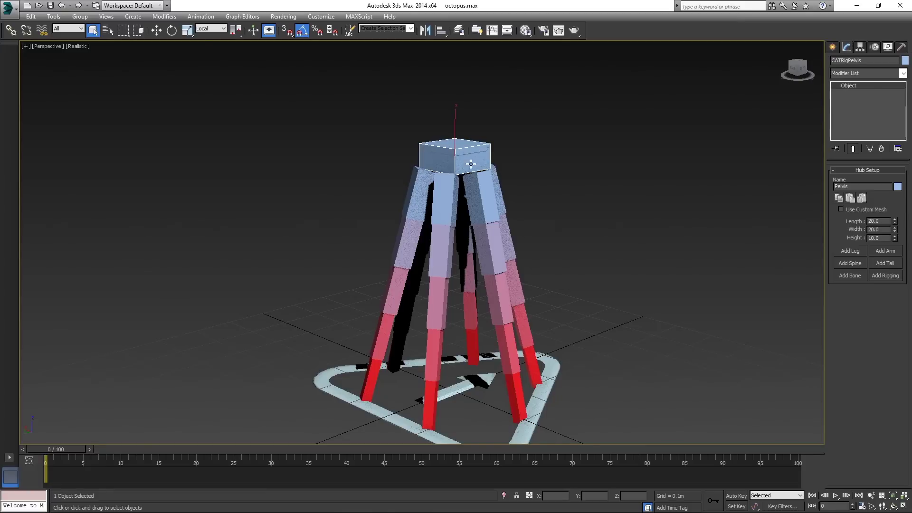
Add a single-bone neck with a head, sizing the neck bone 8 by 8.
left_click(851, 266)
middle_click_drag(538, 146, 564, 240)
scroll(564, 240, "down", 1)
scroll(563, 226, "down", 3)
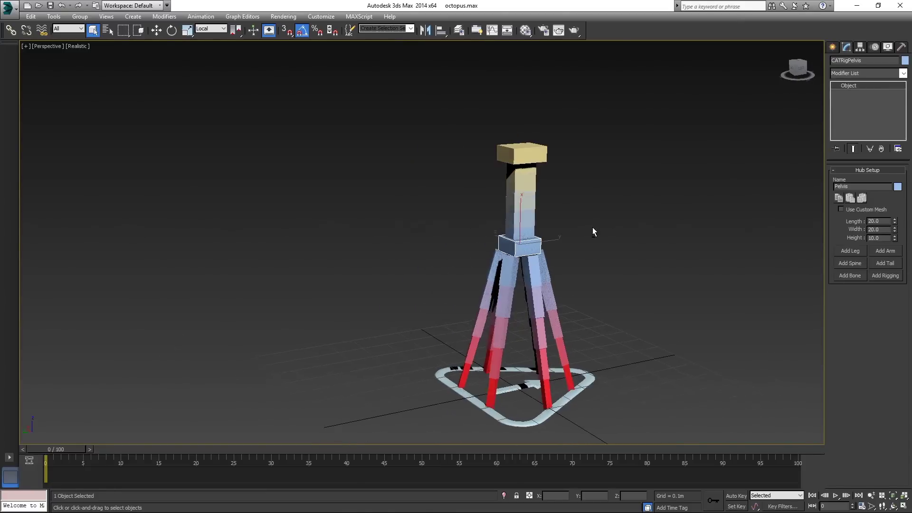
left_click(525, 213)
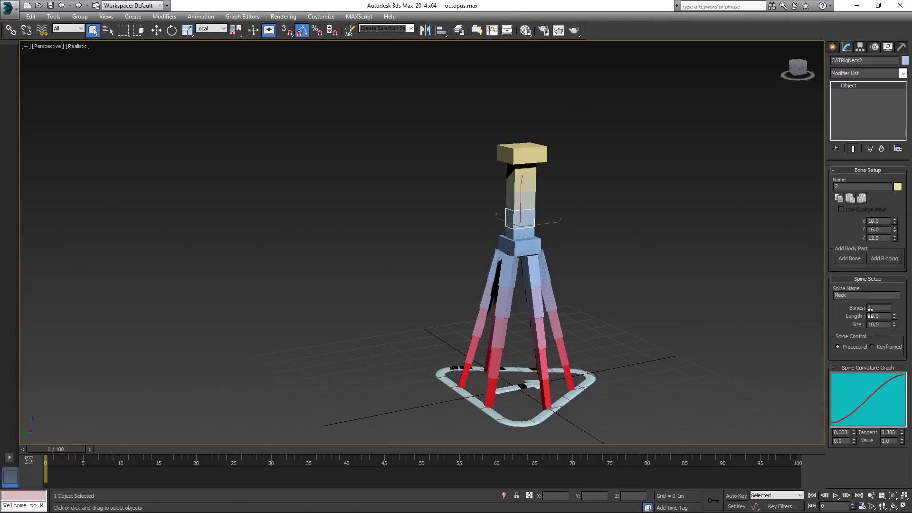
key("Return")
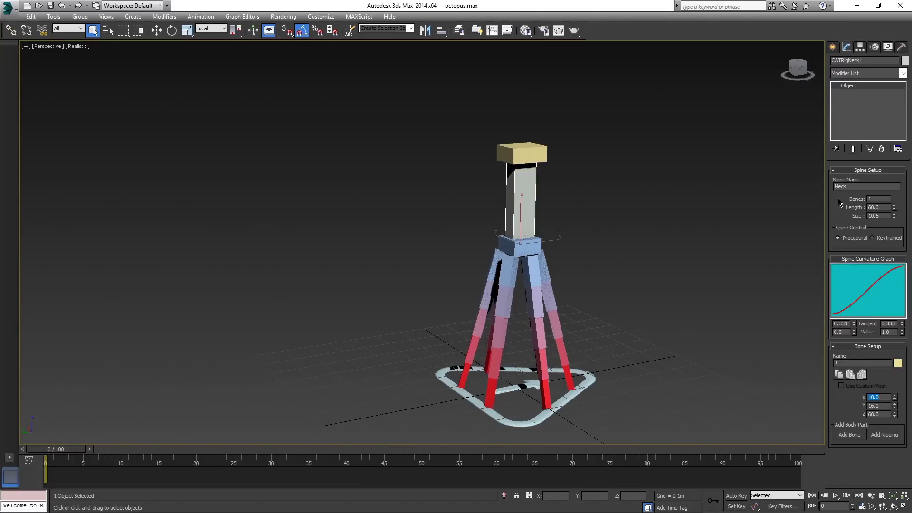
left_click(556, 211)
left_click(527, 201)
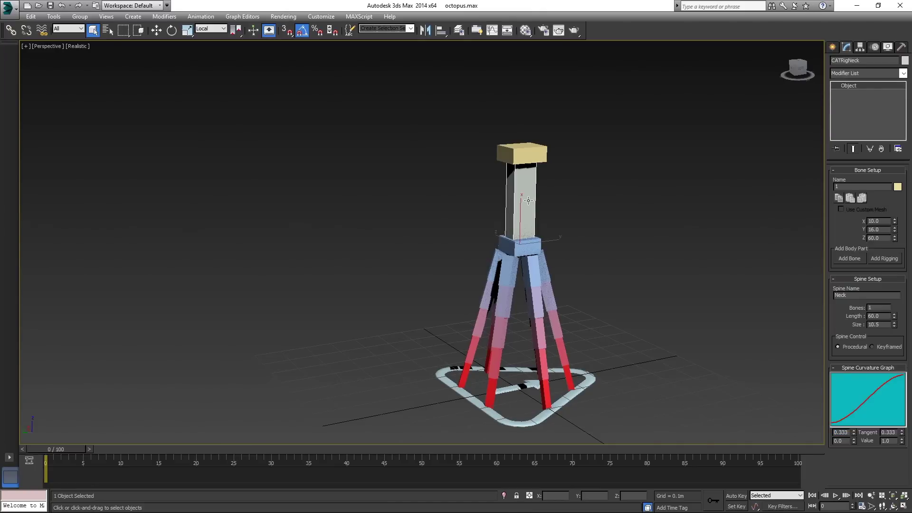
double_click(883, 228)
type("8")
key("Return")
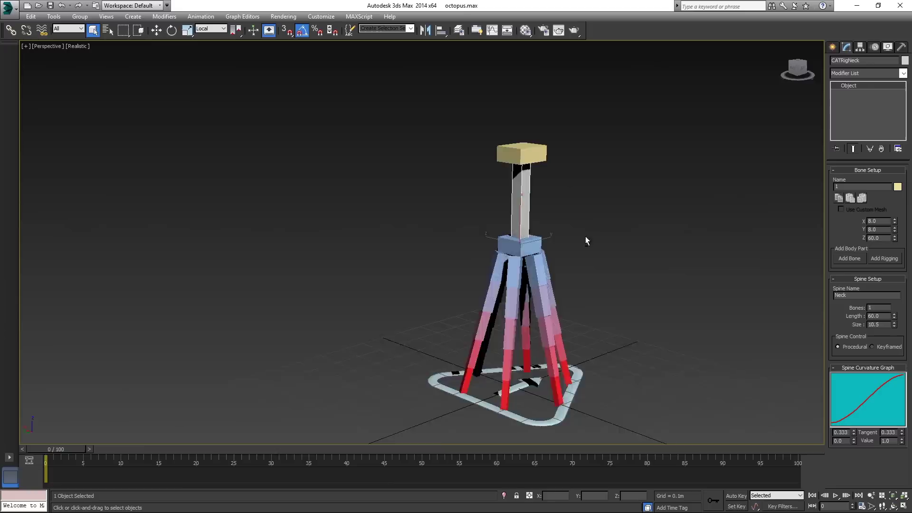
Shorten the neck bone in the front wireframe view so its end sits near Z 54.98.
middle_click_drag(587, 241, 565, 240, "alt")
left_click(562, 238)
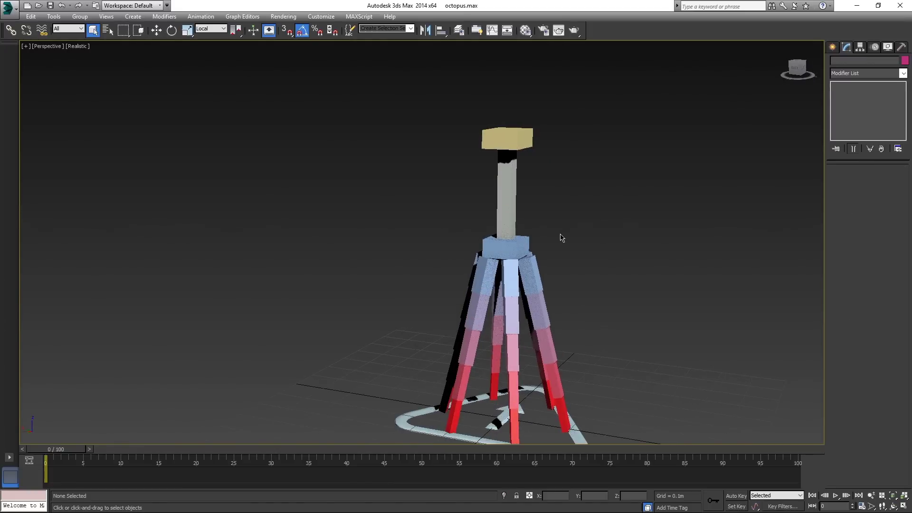
scroll(566, 235, "up", 1)
scroll(589, 237, "up", 3)
key("w")
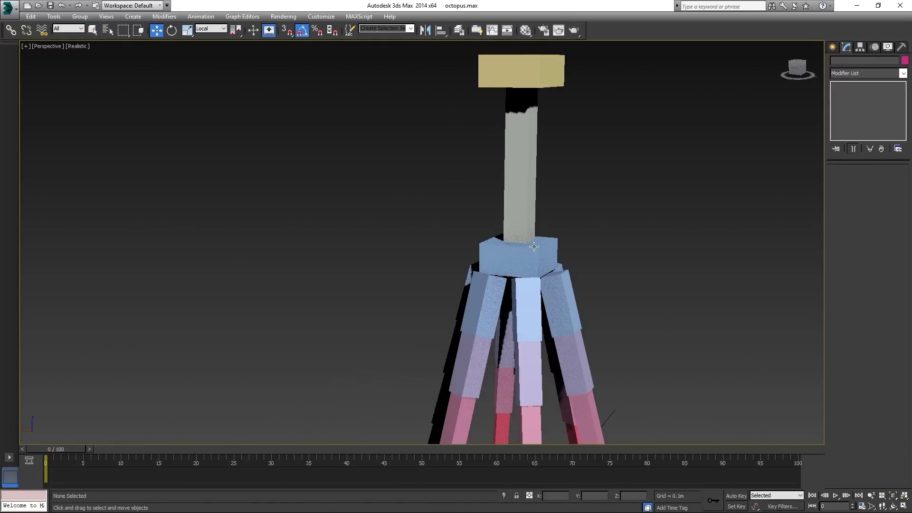
left_click(525, 249)
left_click(524, 231)
mouse_move(528, 231)
middle_mouse_down("alt")
mouse_move(538, 222)
mouse_move(525, 249)
mouse_move(544, 264)
middle_mouse_up("alt")
key("f")
scroll(545, 265, "up", 3)
scroll(541, 257, "up", 3)
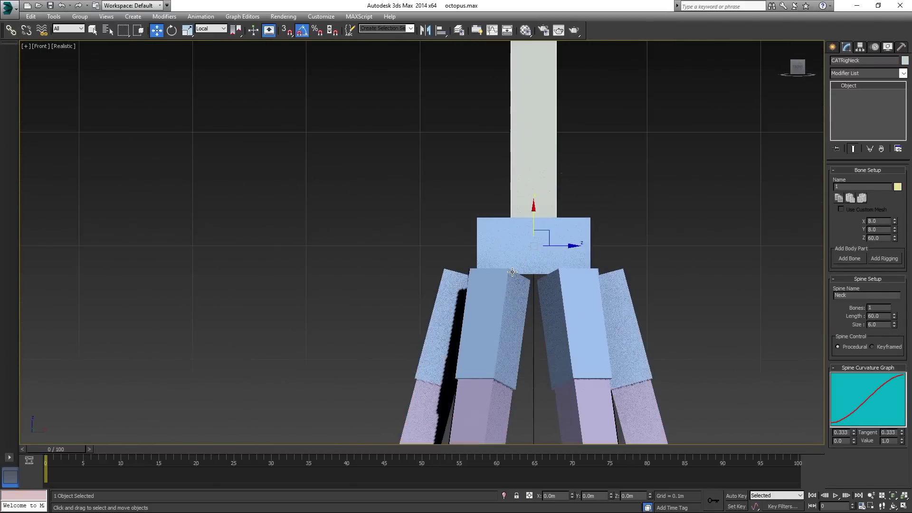
scroll(535, 248, "up", 3)
key("F3")
left_click_drag(529, 237, 534, 182)
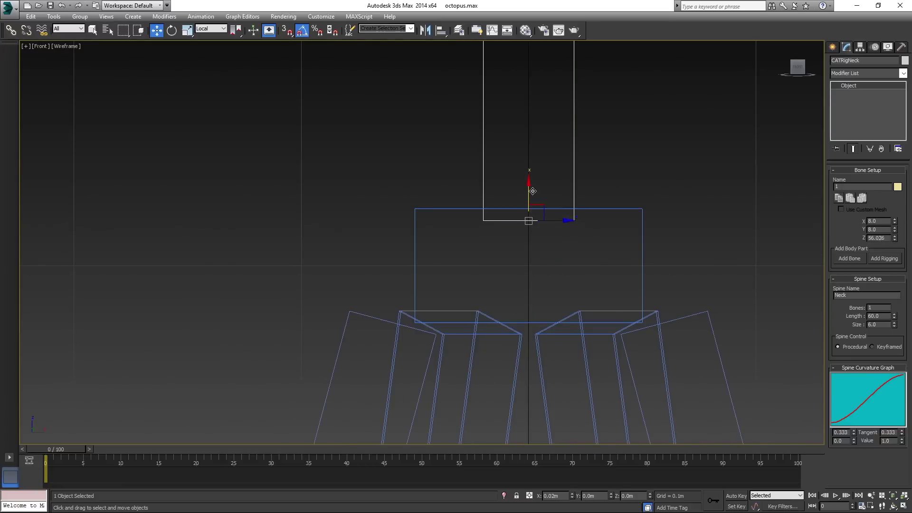
key("F3")
key("p")
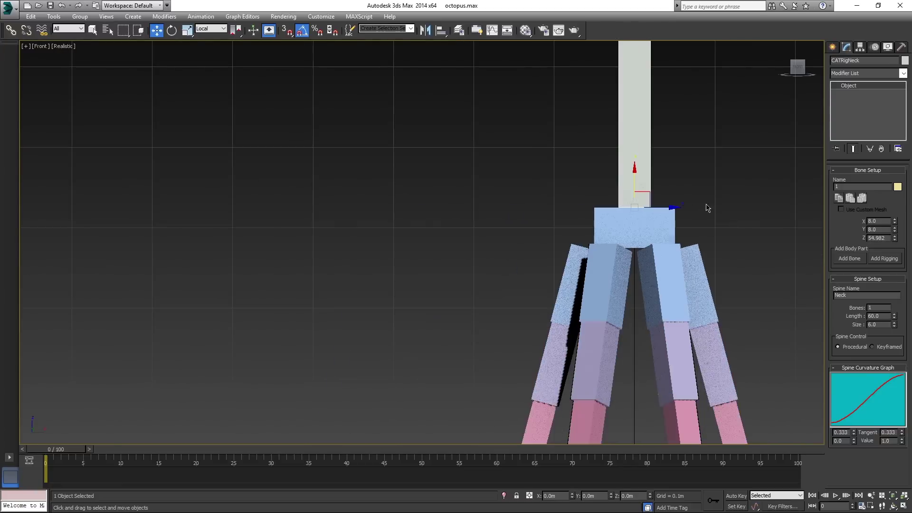
middle_click_drag(706, 206, 691, 211, "alt")
scroll(698, 207, "up", 2)
scroll(698, 208, "down", 5)
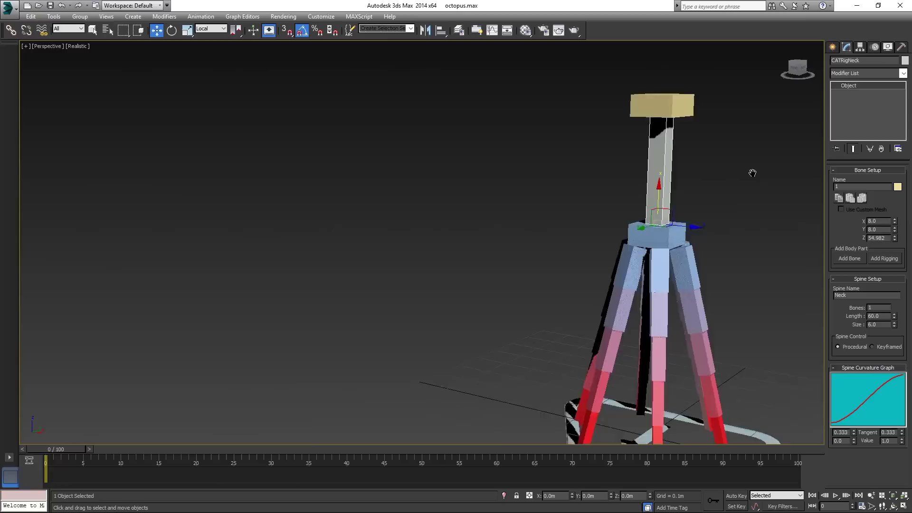
Move the head hub down onto the neck.
middle_click_drag(754, 171, 558, 152, "alt")
left_click(592, 149)
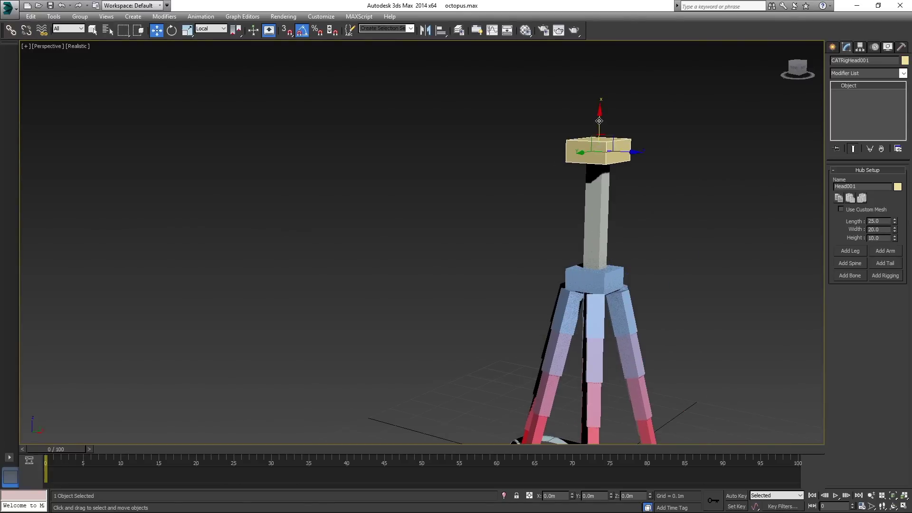
left_click_drag(599, 121, 593, 205)
middle_click_drag(639, 261, 659, 256, "alt")
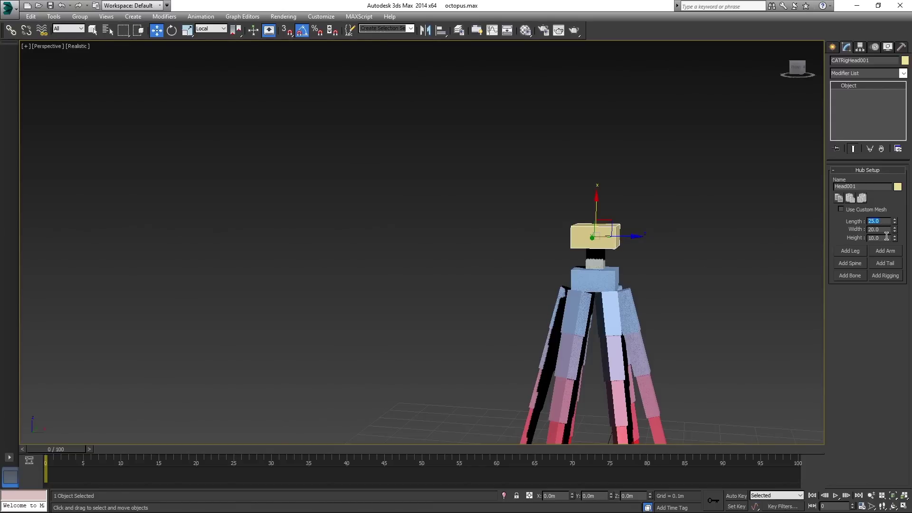
type("20")
Set the head hub's Length to 20 and Height to 25.
key("Tab")
type("25")
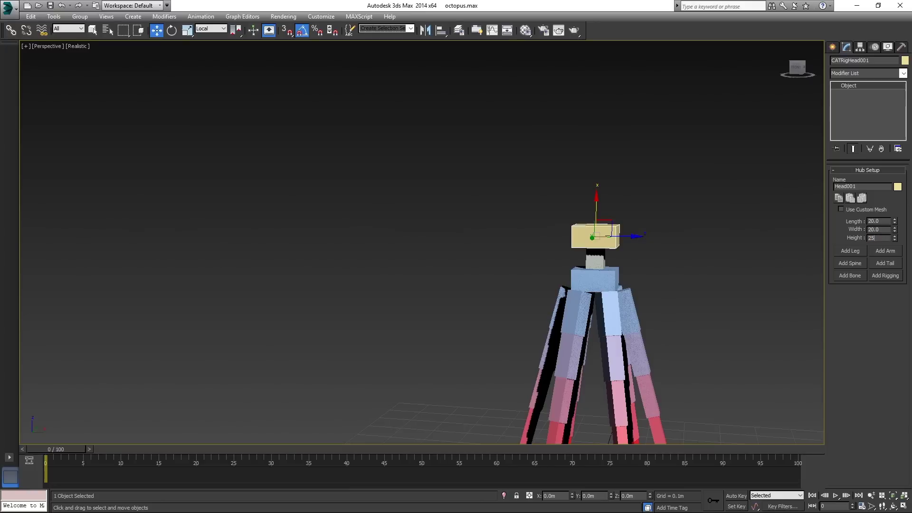
key("Return")
mouse_move(674, 274)
middle_mouse_down("alt")
mouse_move(643, 271)
mouse_move(688, 282)
middle_mouse_up("alt")
scroll(670, 271, "up", 2)
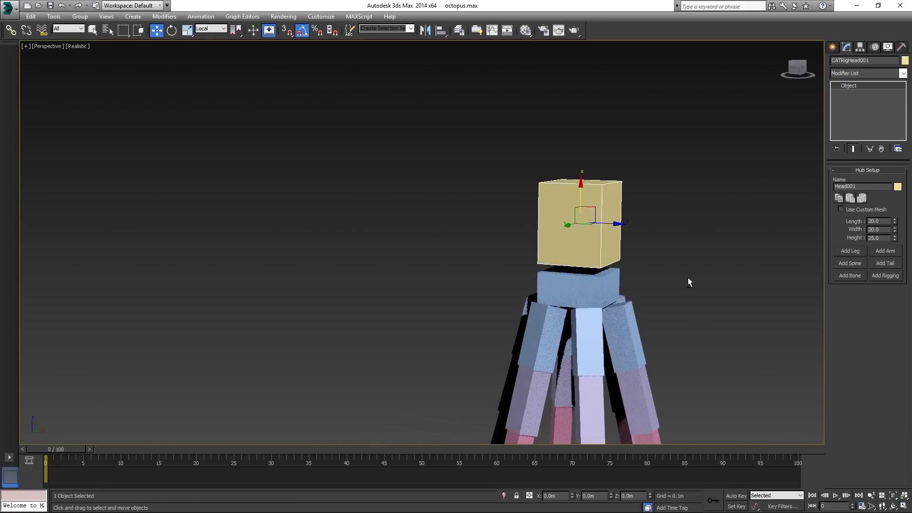
left_click(688, 277)
left_click(587, 230)
mouse_move(654, 253)
middle_mouse_down("alt")
mouse_move(672, 249)
mouse_move(639, 254)
mouse_move(608, 241)
mouse_move(557, 197)
middle_mouse_up("alt")
Lower the head box slightly in wireframe view so it rests on the neck bone.
key("F3")
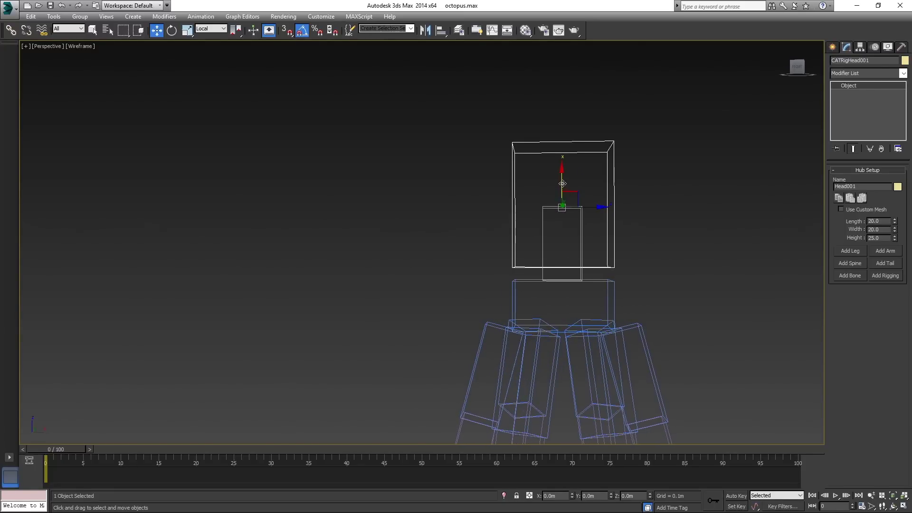
left_click_drag(560, 183, 559, 205)
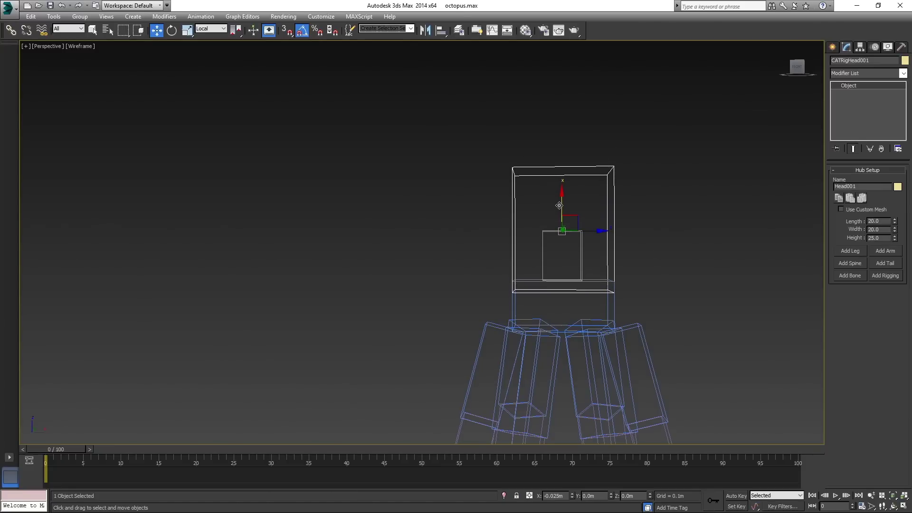
mouse_move(689, 231)
middle_mouse_down("alt")
mouse_move(643, 239)
mouse_move(663, 222)
middle_mouse_up("alt")
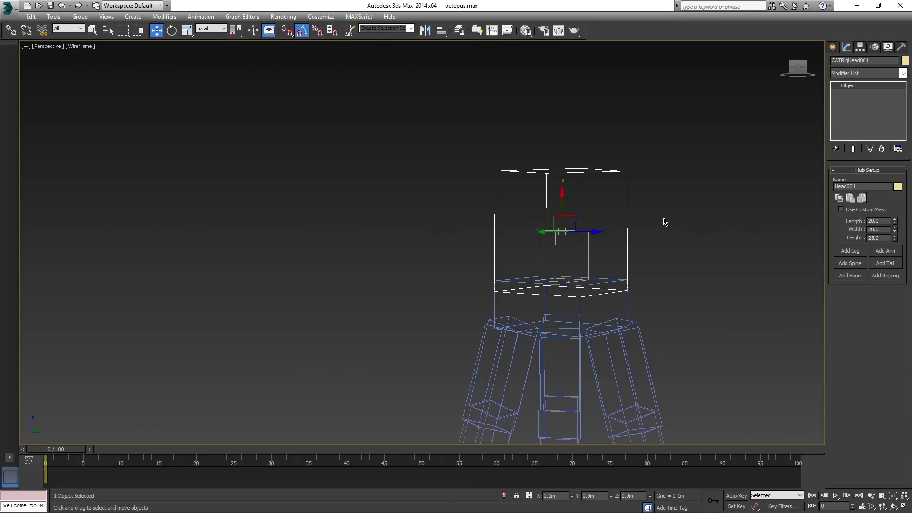
Add an Edit Poly modifier to the head and select all eight vertices.
left_click(874, 74)
key("e")
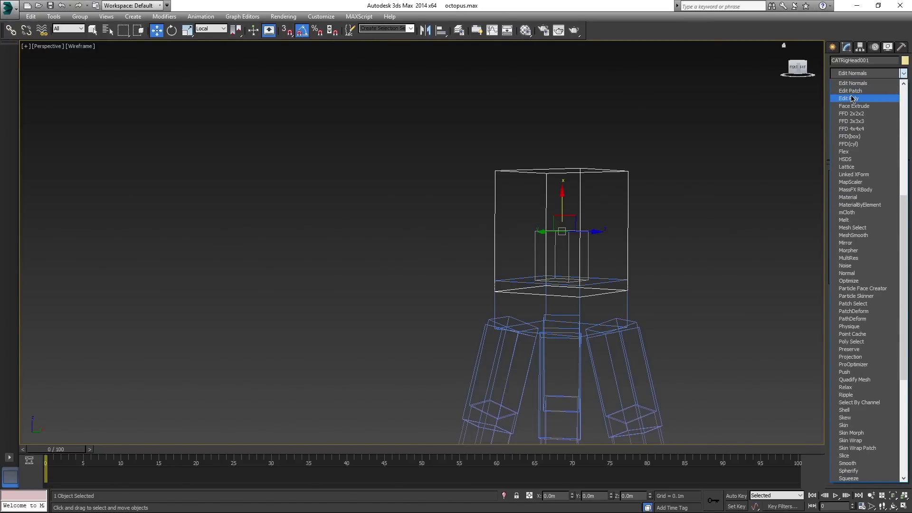
left_click(853, 99)
left_click(843, 243)
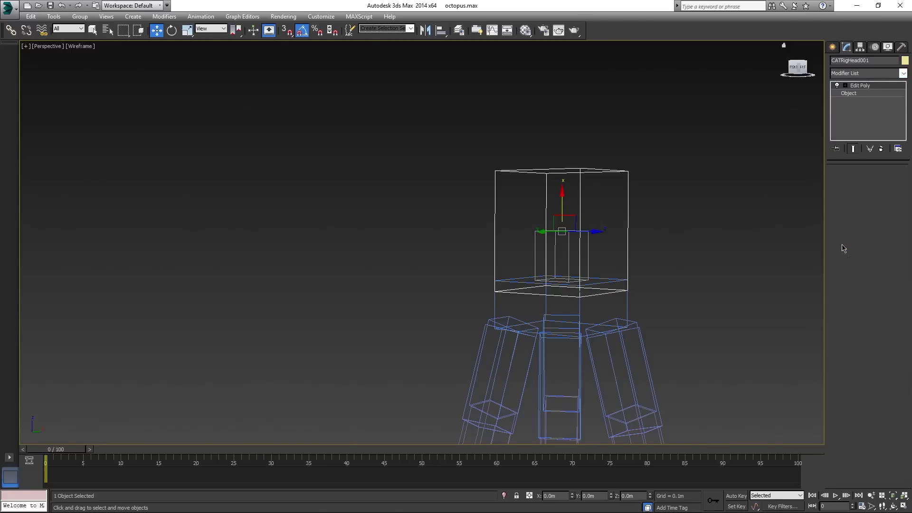
middle_click_drag(667, 228, 692, 229, "alt")
left_click_drag(696, 330, 616, 259)
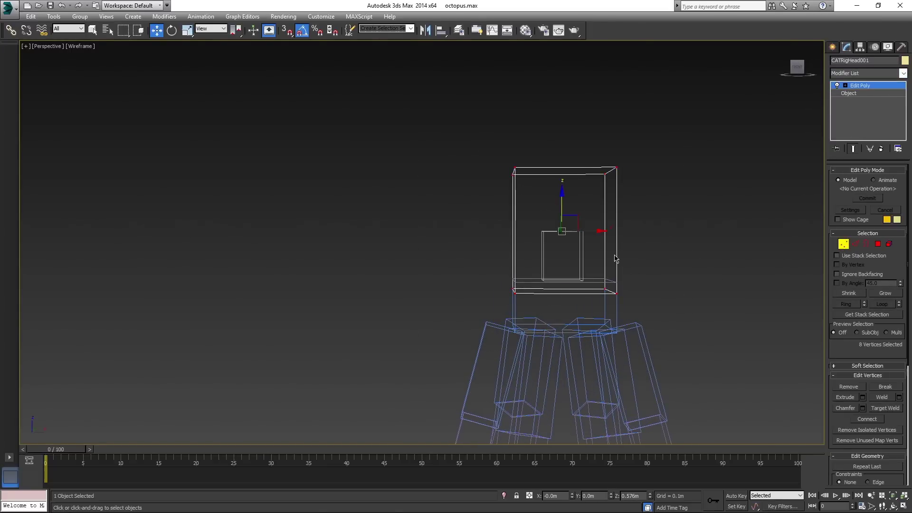
Raise the head's vertices above the neck, fine-tuning them in the front view.
left_click_drag(562, 205, 563, 149)
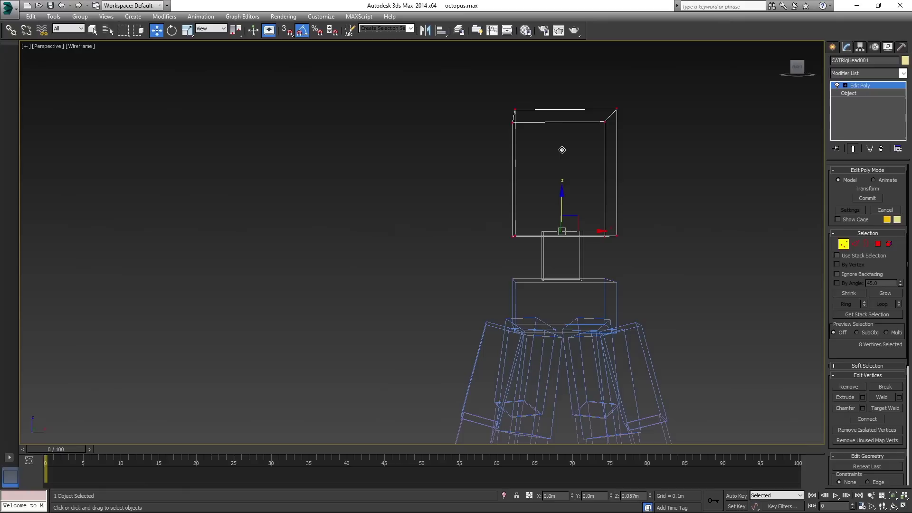
key("f")
scroll(520, 201, "up", 3)
scroll(542, 214, "up", 4)
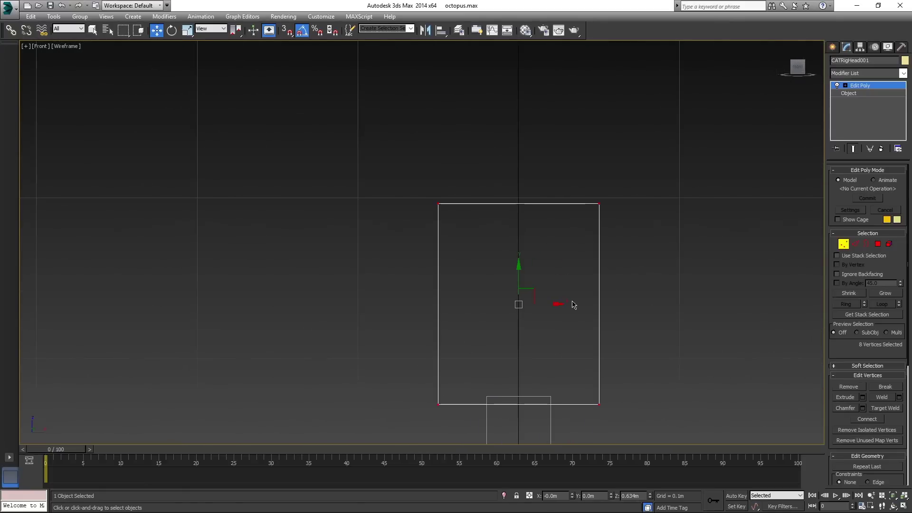
middle_click_drag(638, 234, 604, 233)
left_click_drag(555, 223, 555, 216)
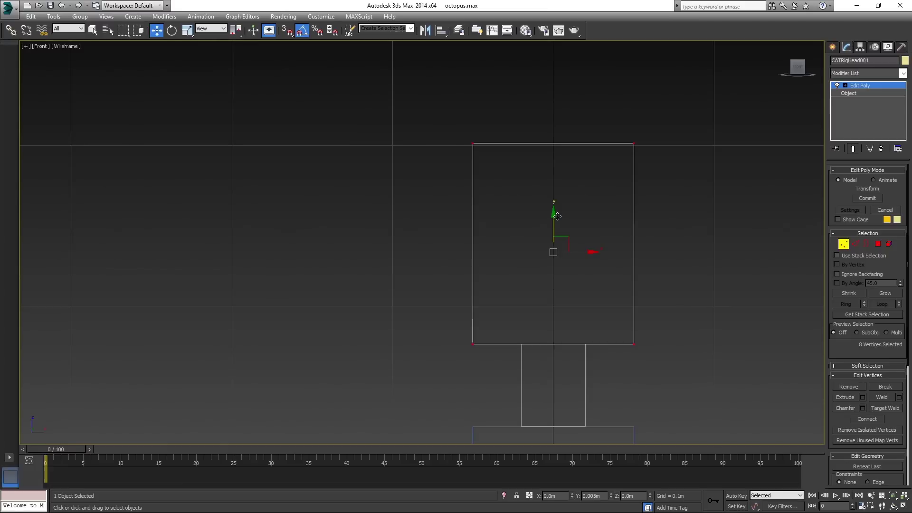
key("p")
middle_click_drag(721, 269, 651, 256, "alt")
key("F3")
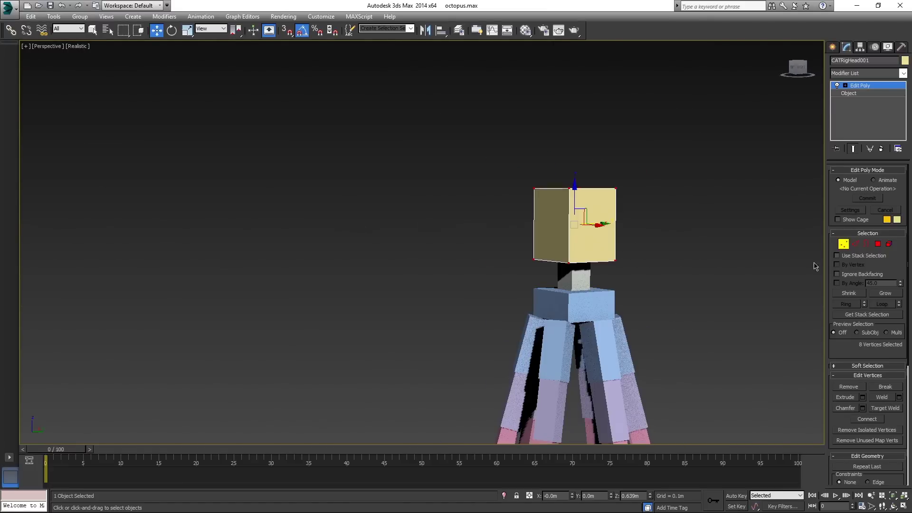
left_click(843, 244)
mouse_move(649, 273)
middle_mouse_down("alt")
mouse_move(658, 257)
mouse_move(688, 271)
mouse_move(660, 259)
mouse_move(661, 271)
mouse_move(626, 274)
middle_mouse_up("alt")
scroll(641, 253, "up", 3)
Extrude the right face of the head box outward with Edit Poly.
left_click(877, 244)
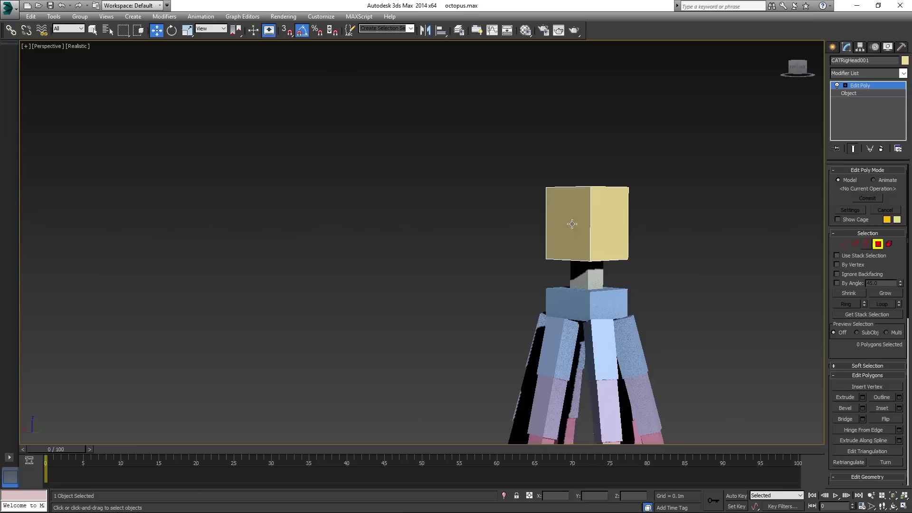
left_click(606, 223)
middle_click_drag(611, 207, 670, 309, "alt")
scroll(641, 256, "down", 3)
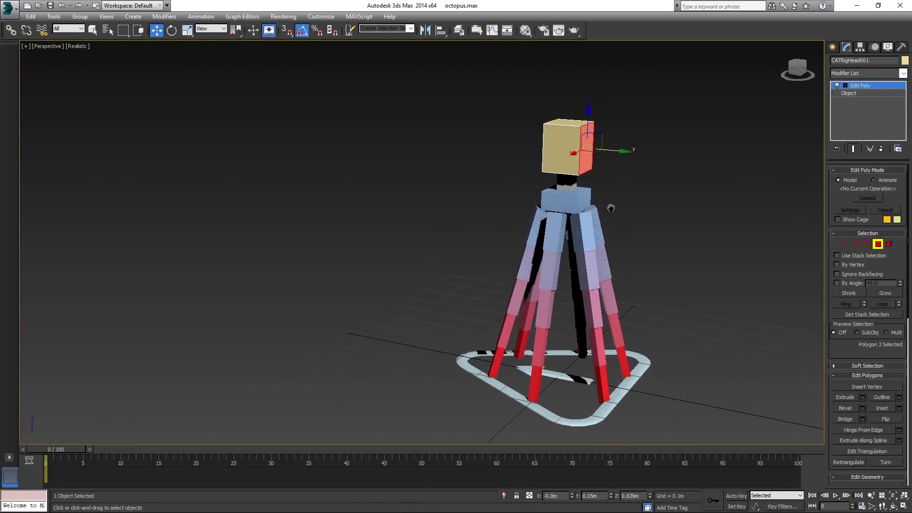
left_click(862, 397)
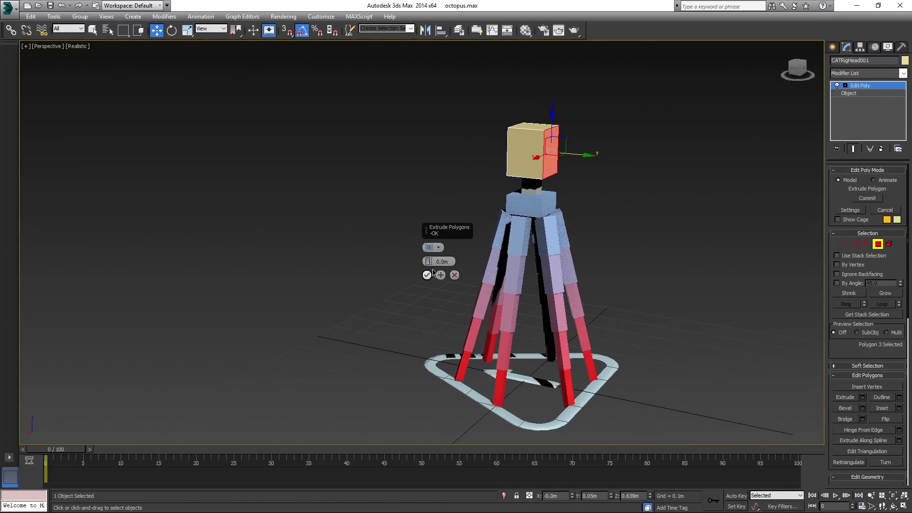
left_click_drag(429, 261, 433, 214)
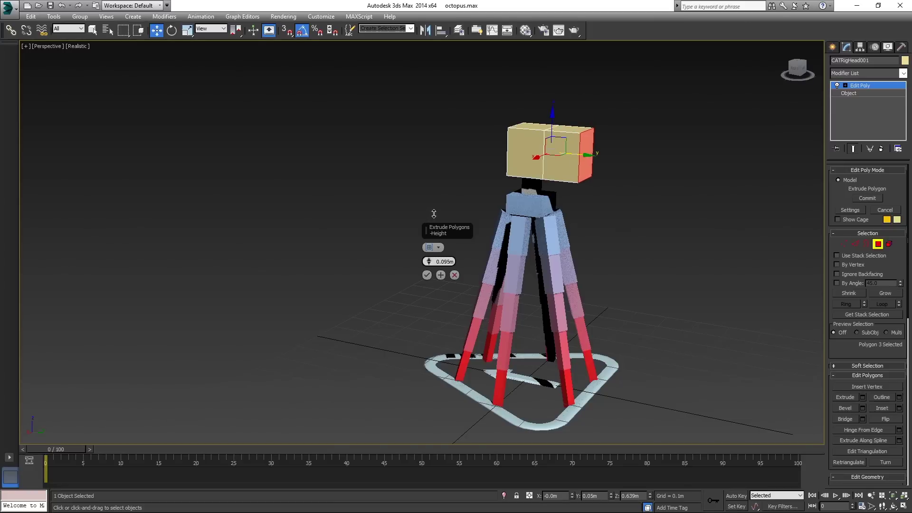
left_click(427, 275)
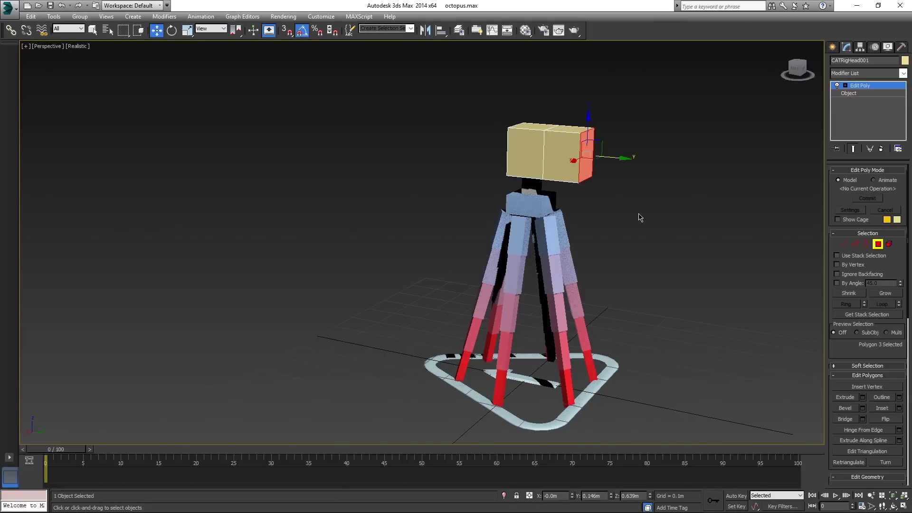
mouse_move(639, 219)
middle_mouse_down("alt")
mouse_move(655, 259)
mouse_move(633, 230)
middle_mouse_up("alt")
Pull the head's lower-right corner vertices down and raise the top-middle vertex into a peak.
left_click(843, 244)
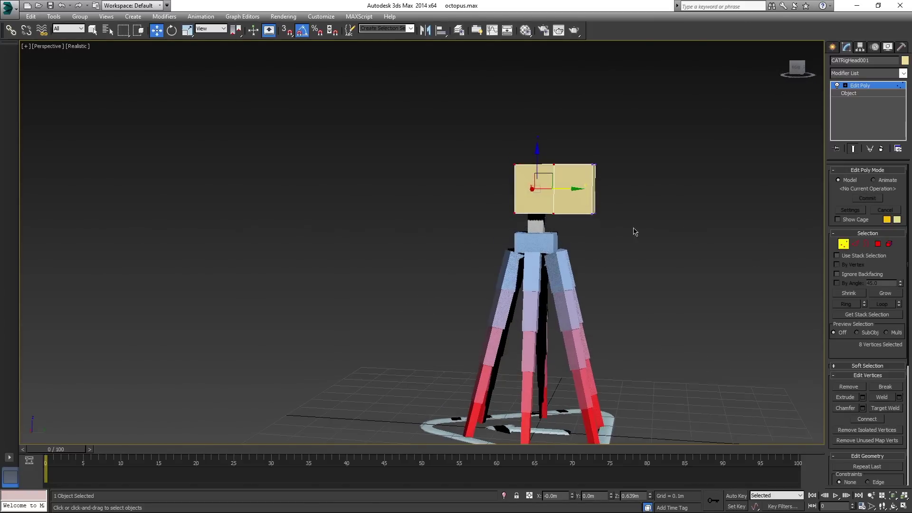
left_click(590, 208)
left_click_drag(590, 189, 589, 225)
left_click(552, 164)
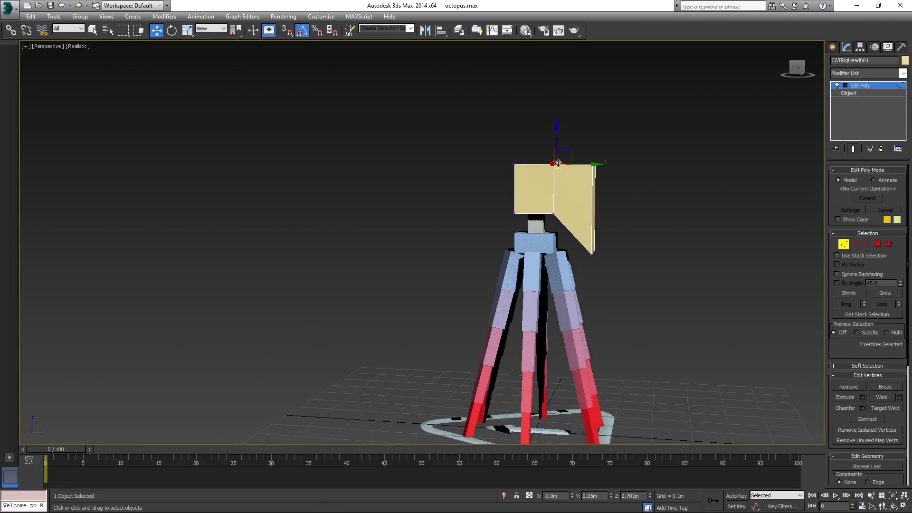
left_click_drag(555, 137, 554, 135)
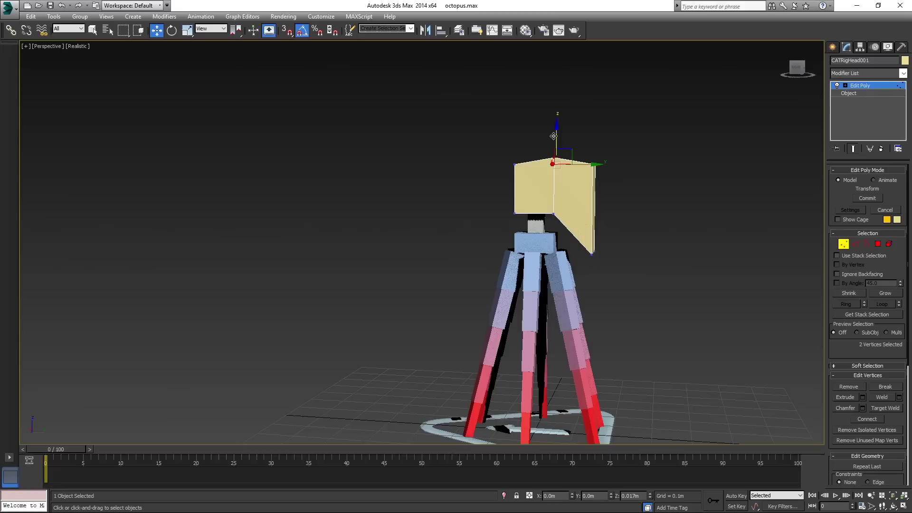
middle_click_drag(553, 136, 595, 174, "alt")
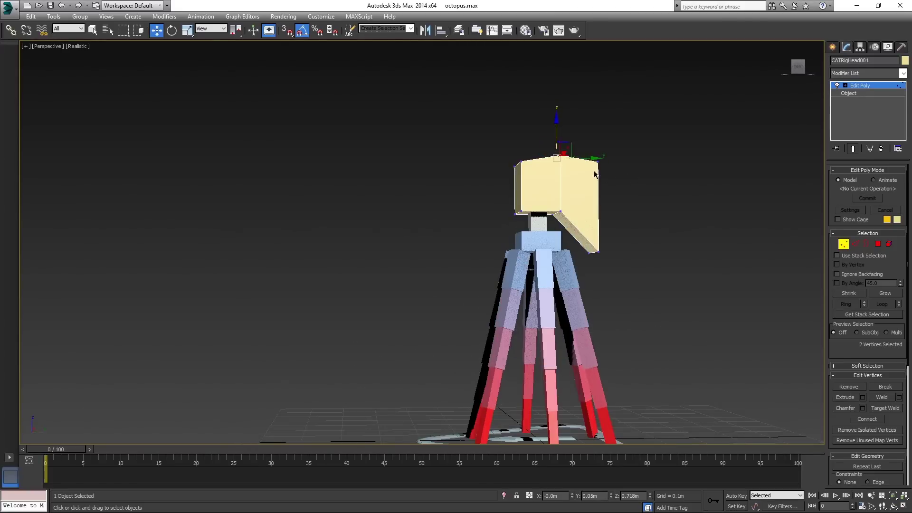
Scale all eight head vertices outward past the neck, then exit Vertex mode.
key("F3")
key("ctrl+a")
middle_click_drag(633, 261, 597, 267, "alt")
key("r")
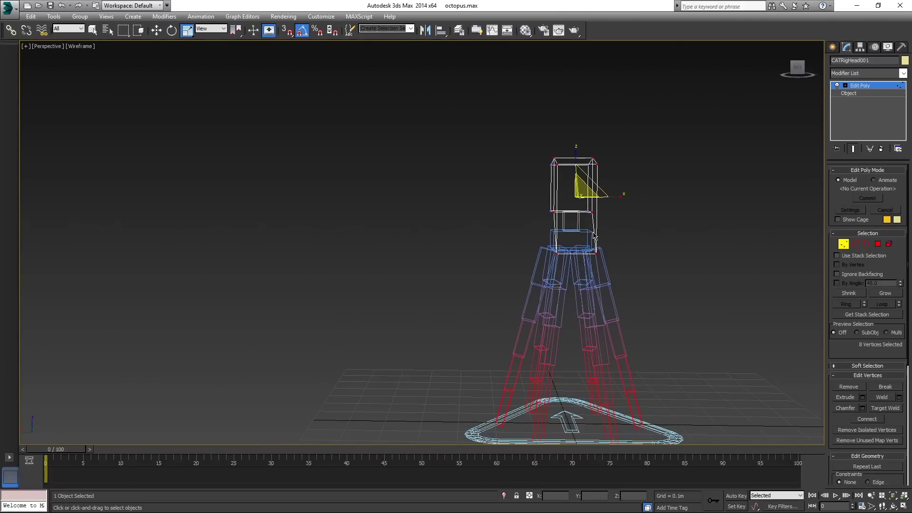
key("F3")
left_click_drag(610, 195, 627, 198)
mouse_move(606, 193)
middle_mouse_down("alt")
mouse_move(688, 241)
mouse_move(639, 239)
mouse_move(652, 242)
middle_mouse_up("alt")
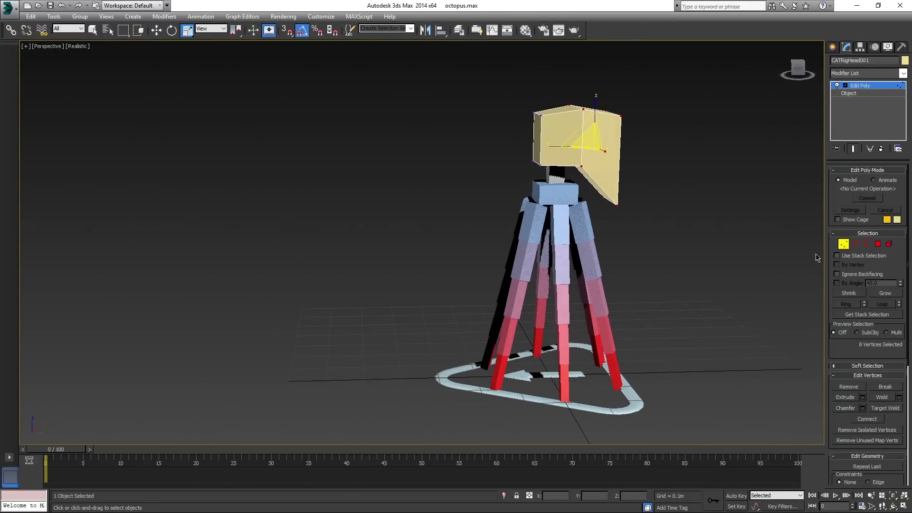
left_click(843, 245)
mouse_move(629, 212)
middle_mouse_down("alt")
mouse_move(681, 252)
mouse_move(633, 243)
middle_mouse_up("alt")
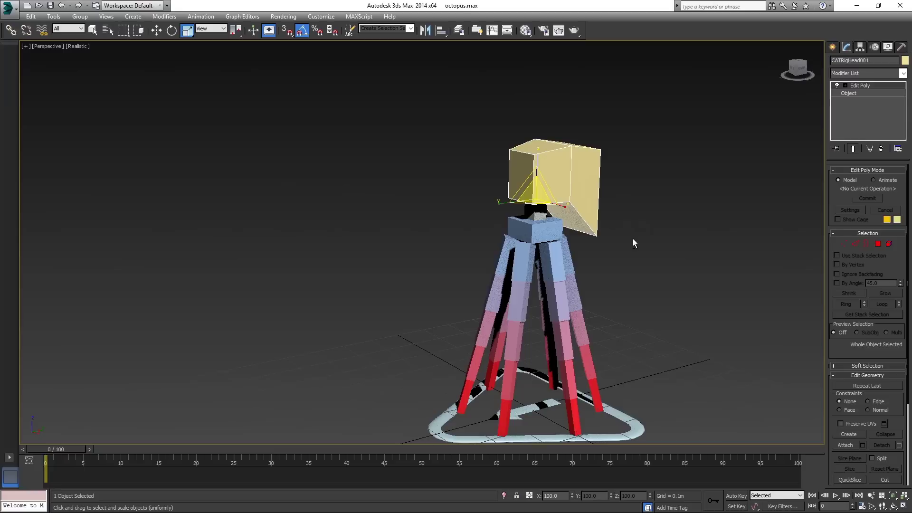
Collapse the head's Edit Poly modifier, toggle Use Custom Mesh off and on, and deselect.
right_click(867, 88)
left_click(812, 173)
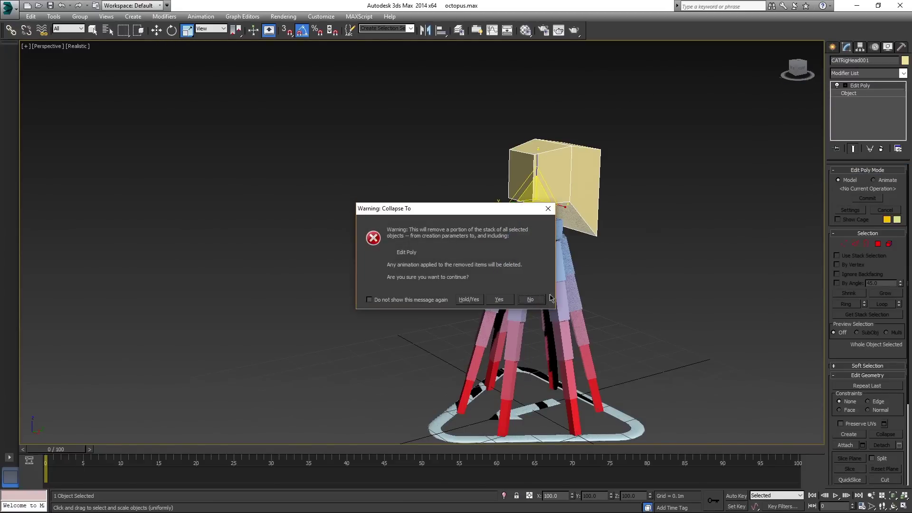
left_click(499, 299)
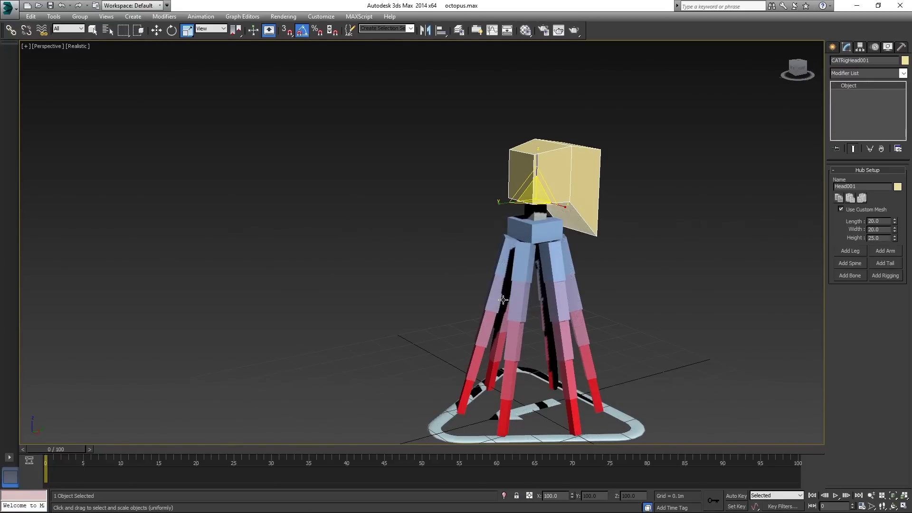
left_click(841, 210)
left_click(841, 210)
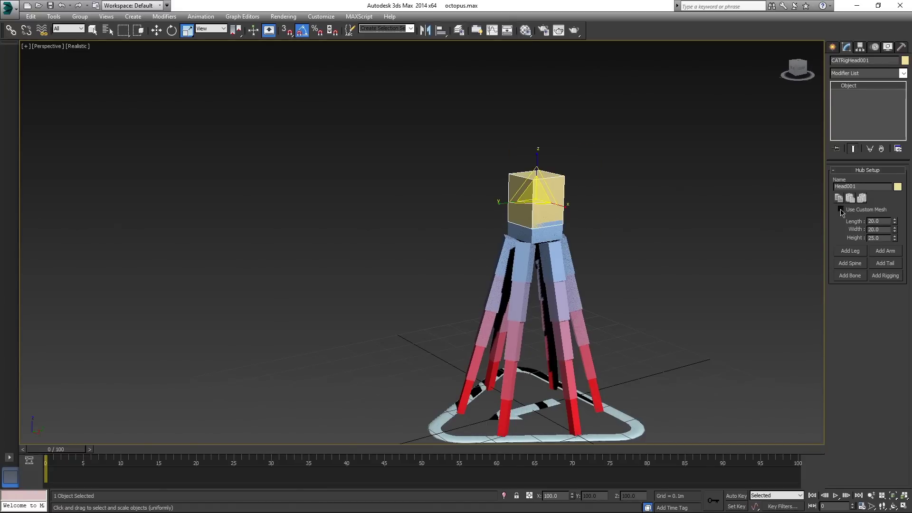
left_click(842, 211)
left_click(842, 211)
left_click(709, 214)
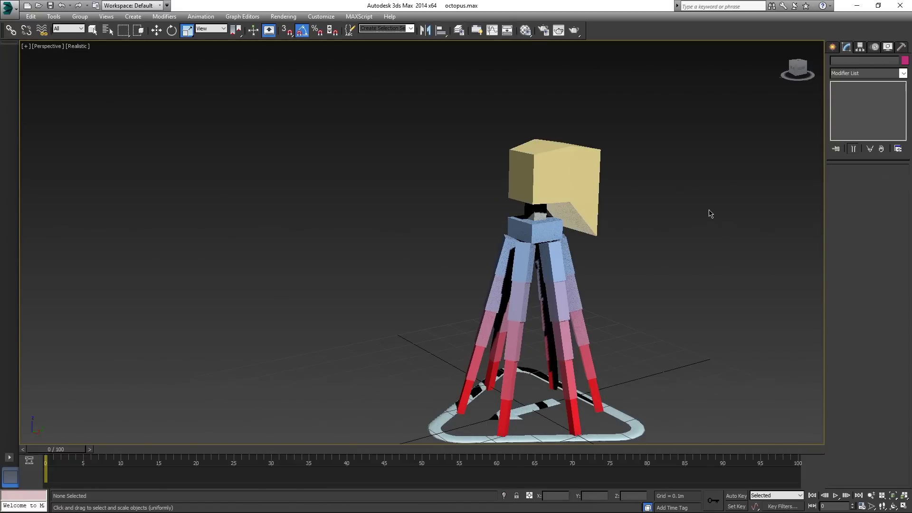
middle_click_drag(666, 242, 659, 212)
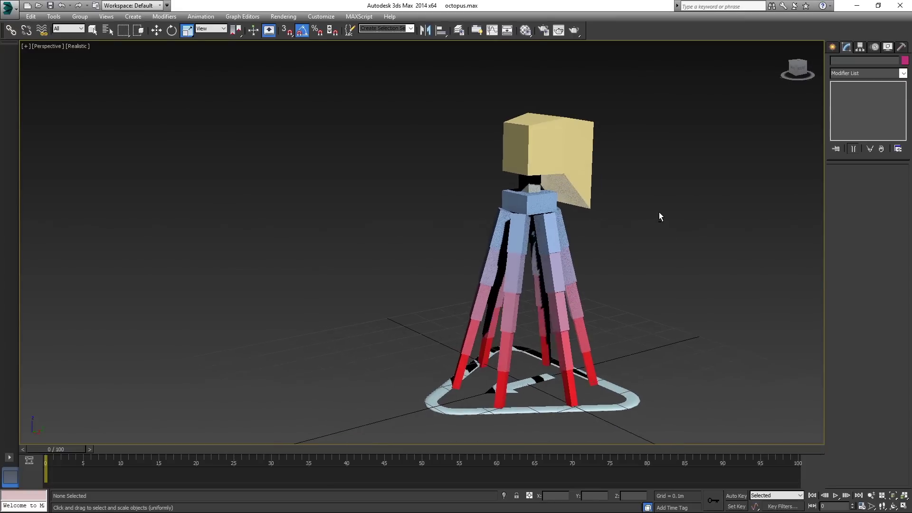
Set the Pelvis hub's Hub Setup height to 18.
left_click(549, 206)
middle_click_drag(549, 207, 579, 202, "alt")
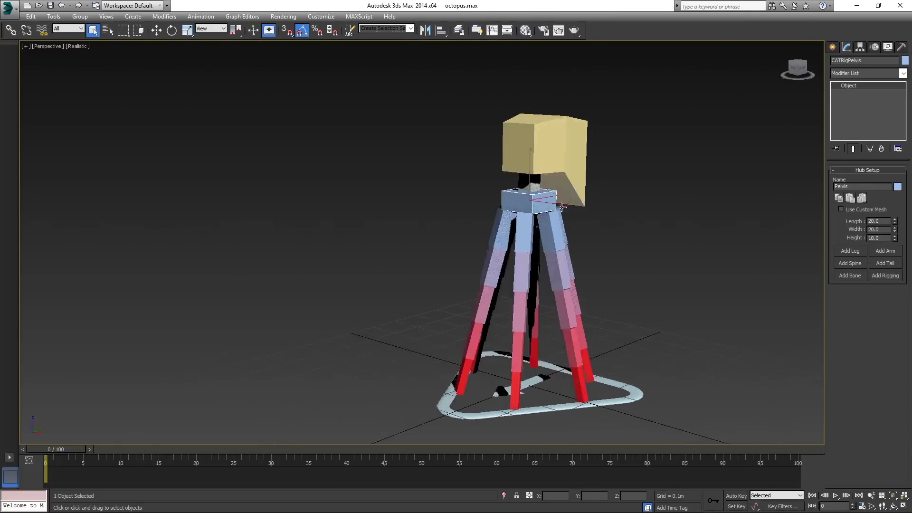
scroll(602, 206, "up", 2)
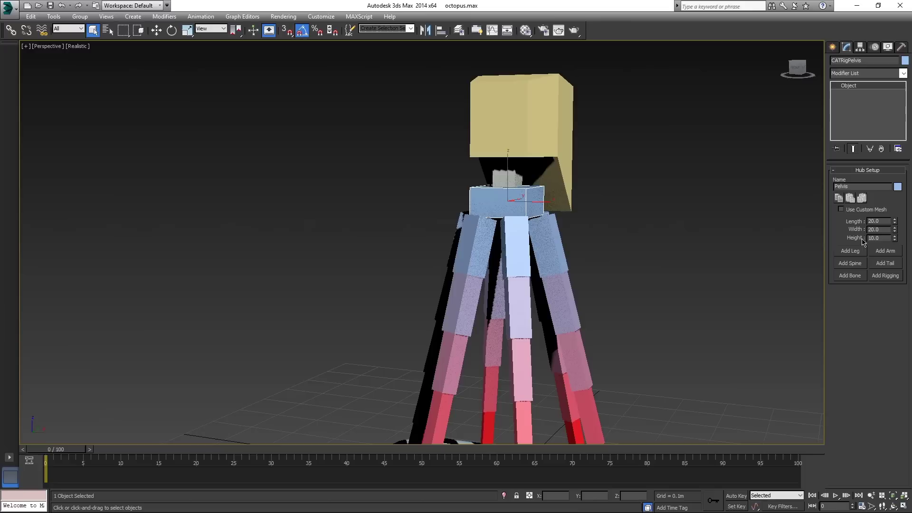
left_click_drag(896, 242, 893, 193)
type("18")
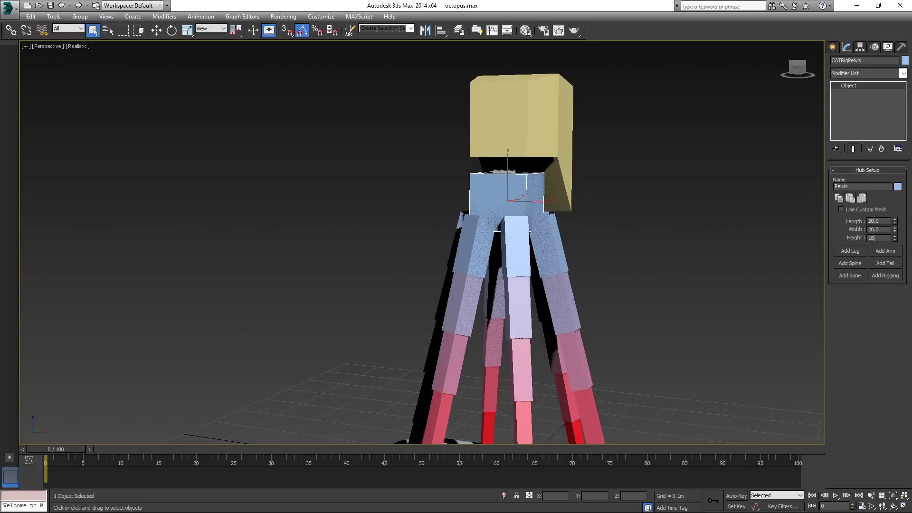
key("Return")
scroll(541, 235, "down", 3)
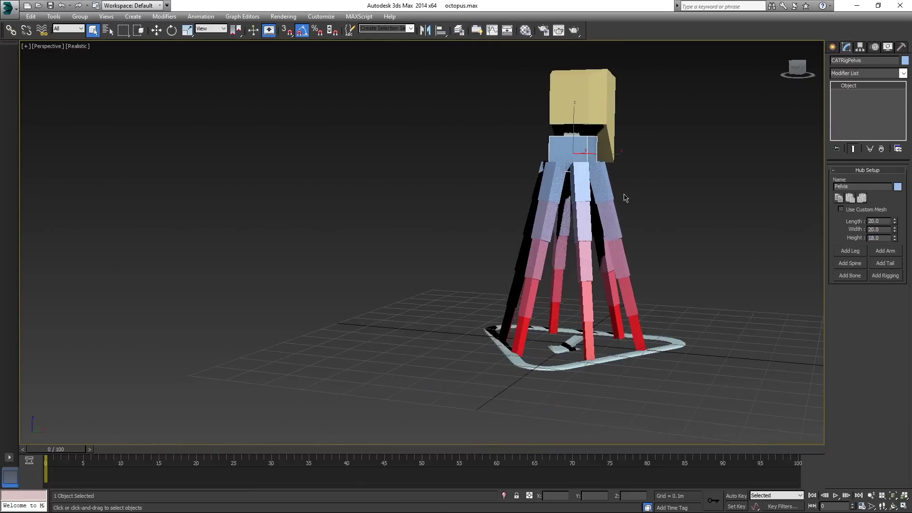
middle_click_drag(606, 218, 644, 198, "alt")
key("F3")
left_click_drag(460, 186, 684, 330)
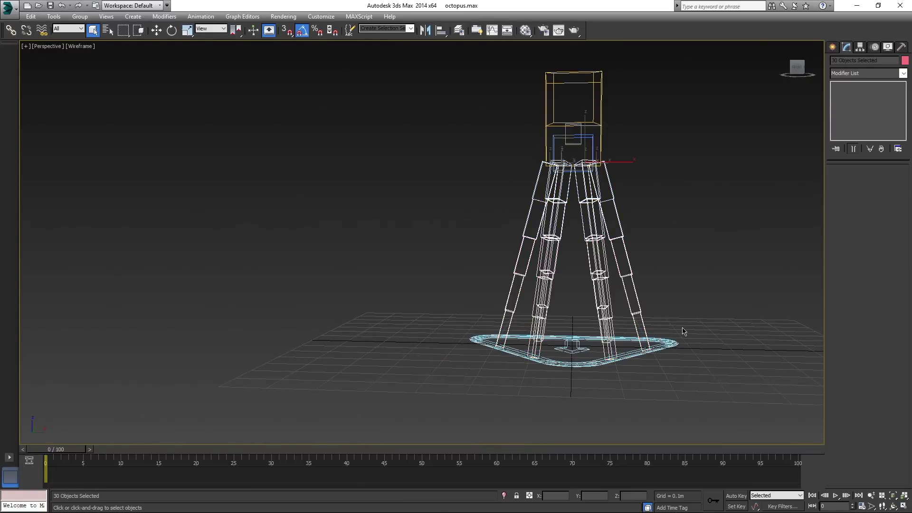
Move the neck bone down, shortening the neck to about 6.2.
key("F3")
key("w")
middle_click_drag(644, 248, 595, 178, "alt")
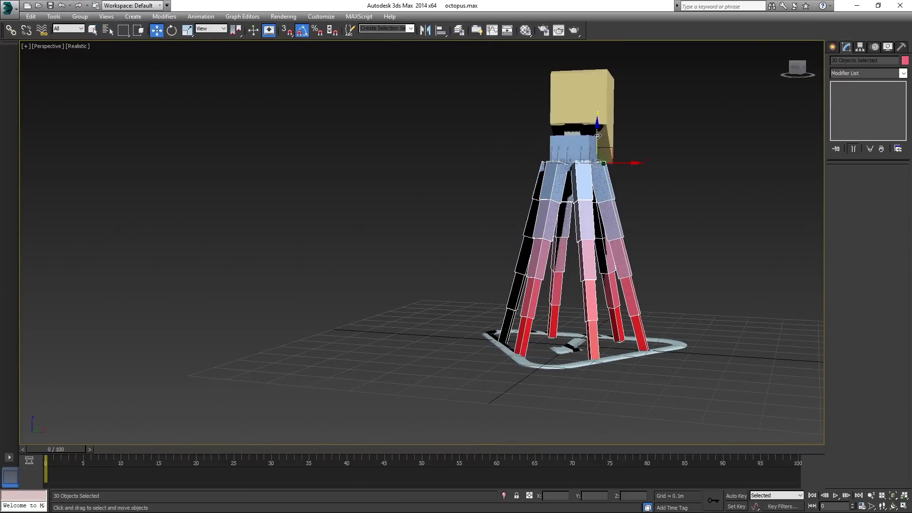
middle_click_drag(597, 136, 612, 181, "alt")
scroll(598, 150, "up", 3)
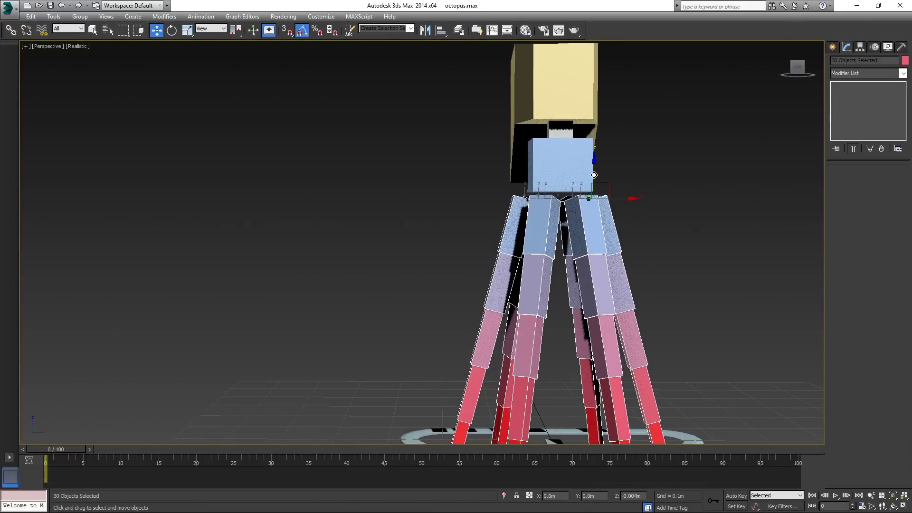
left_click(558, 132)
key("F3")
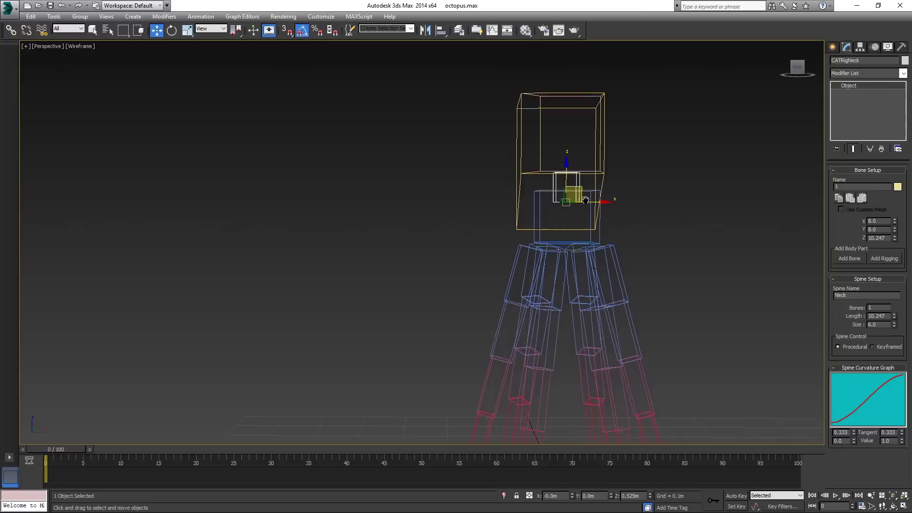
scroll(574, 199, "up", 2)
left_click_drag(561, 196, 564, 180)
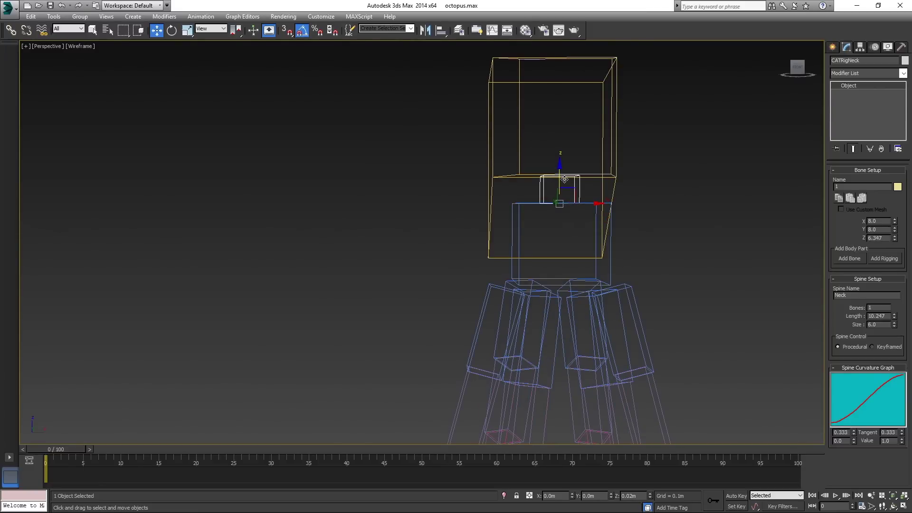
key("F3")
Select the pelvis hub and bring up the Modifier List.
middle_click_drag(682, 207, 667, 220, "alt")
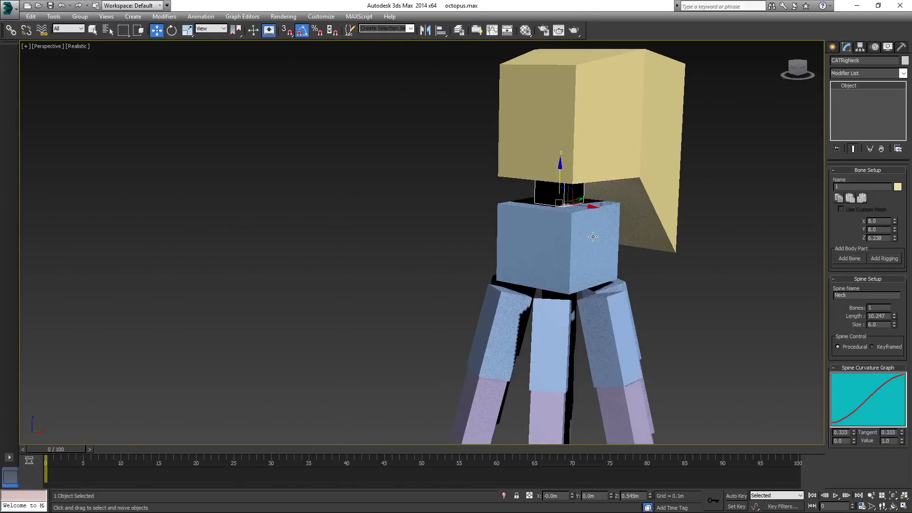
left_click(591, 237)
left_click(860, 74)
scroll(865, 215, "down", 3)
Add Edit Poly to the pelvis and scale its four top vertices inward.
left_click(862, 108)
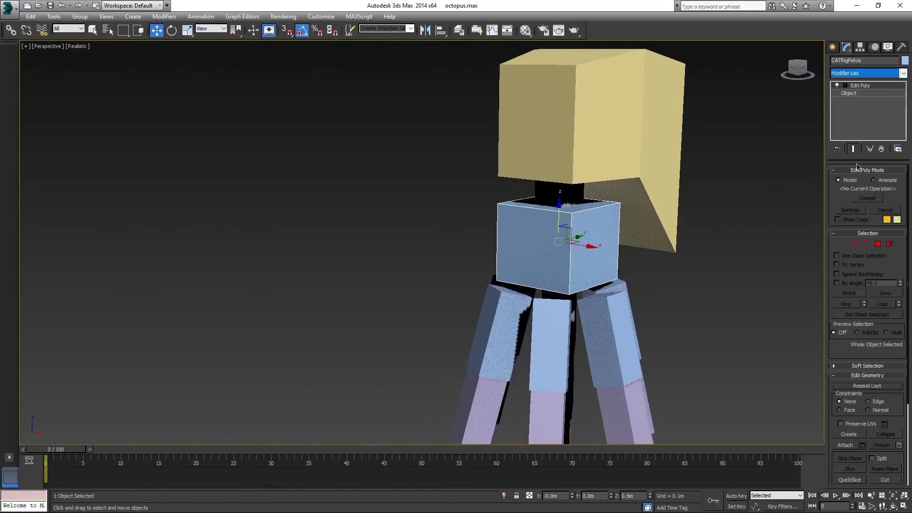
left_click(843, 244)
middle_click_drag(686, 244, 711, 228, "alt")
key("F3")
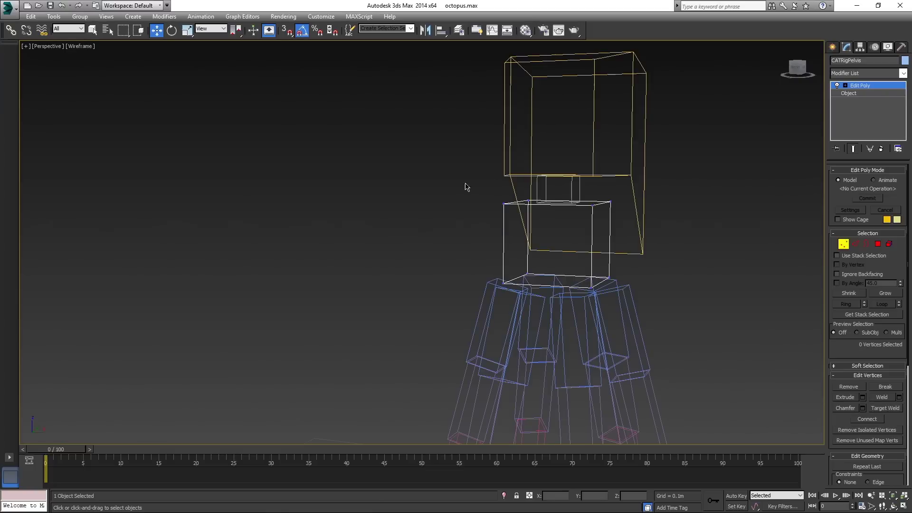
left_click_drag(467, 188, 628, 218)
key("F3")
mouse_move(627, 218)
middle_mouse_down("alt")
mouse_move(696, 227)
mouse_move(651, 249)
middle_mouse_up("alt")
key("e")
key("r")
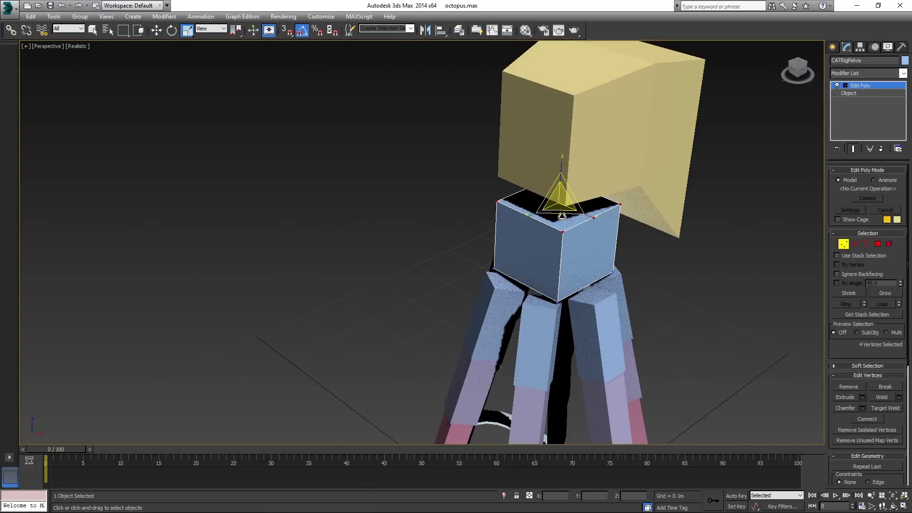
left_click_drag(562, 215, 556, 195)
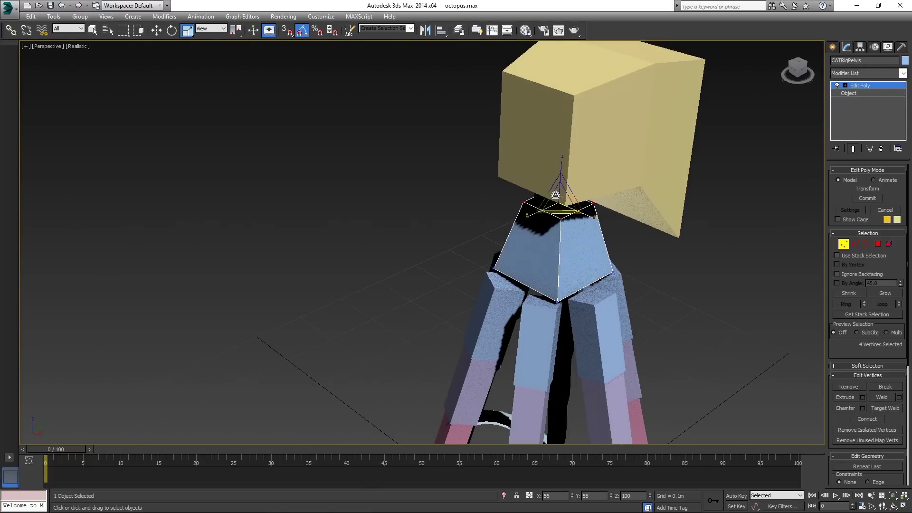
Scale the four bottom pelvis vertices outward, then exit Vertex mode and deselect.
mouse_move(555, 194)
middle_mouse_down("alt")
mouse_move(658, 260)
mouse_move(681, 243)
mouse_move(666, 259)
middle_mouse_up("alt")
scroll(727, 272, "down", 3)
scroll(520, 268, "up", 2)
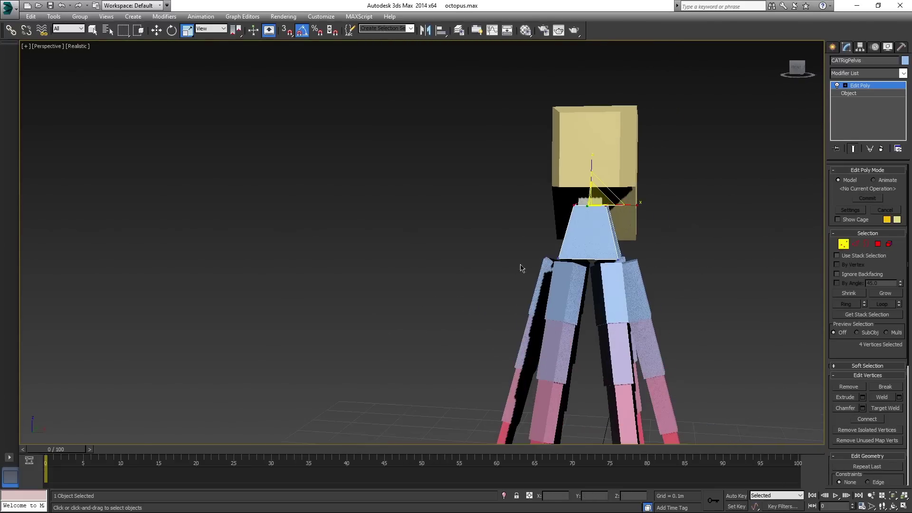
key("F3")
key("F3")
mouse_move(644, 279)
middle_mouse_down("alt")
mouse_move(662, 295)
mouse_move(591, 271)
middle_mouse_up("alt")
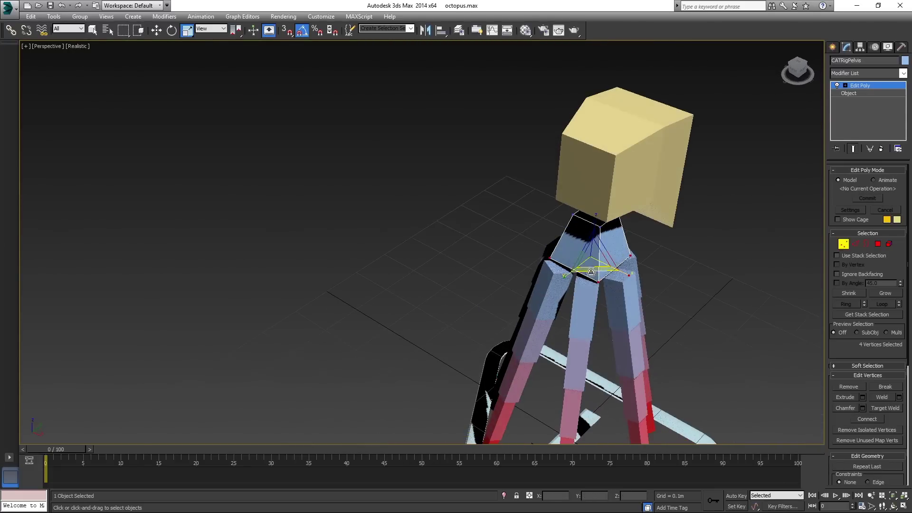
left_click_drag(592, 271, 604, 276)
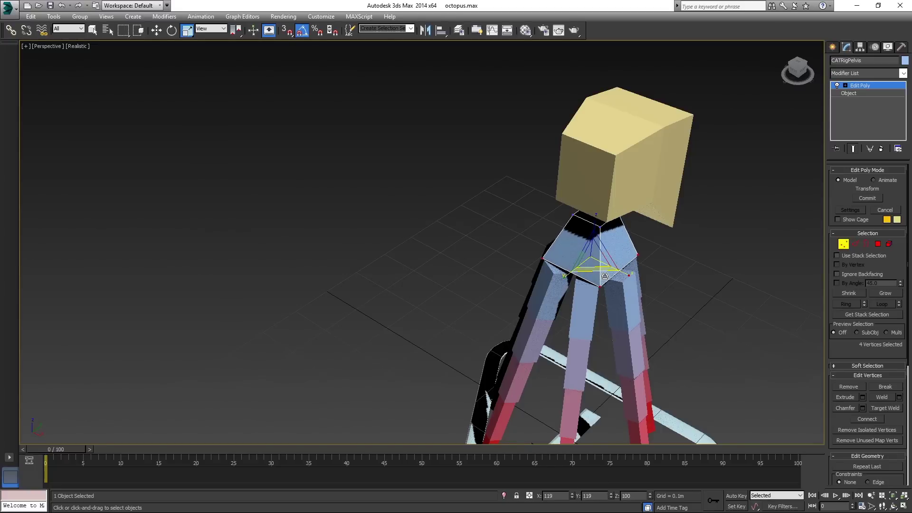
left_click(845, 244)
middle_click_drag(711, 267, 662, 234)
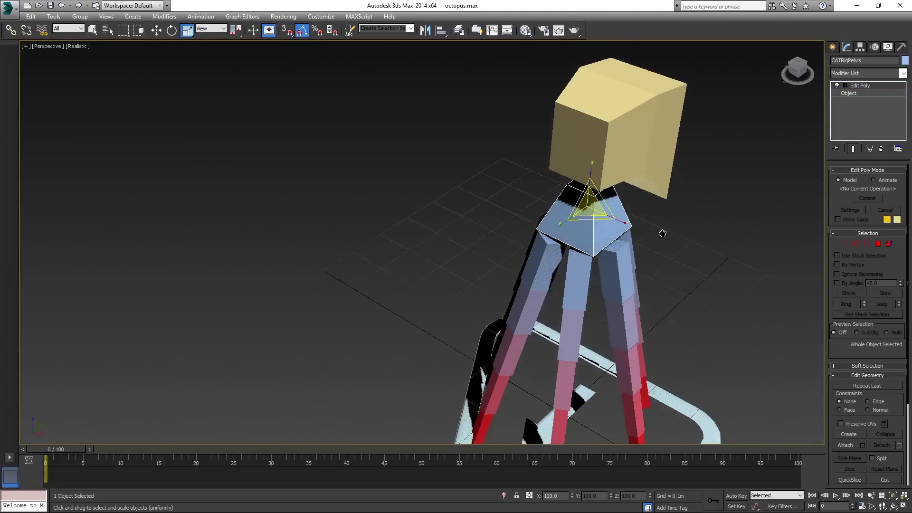
scroll(698, 250, "down", 3)
left_click(745, 273)
mouse_move(744, 273)
middle_mouse_down("alt")
mouse_move(725, 251)
mouse_move(682, 251)
middle_mouse_up("alt")
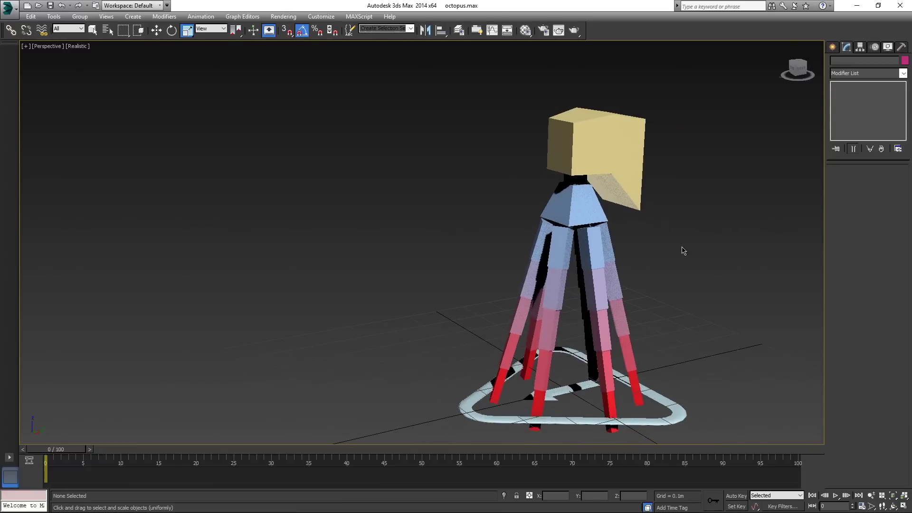
Collapse the pelvis's Edit Poly modifier into the hub mesh and deselect.
left_click(594, 206)
right_click(855, 89)
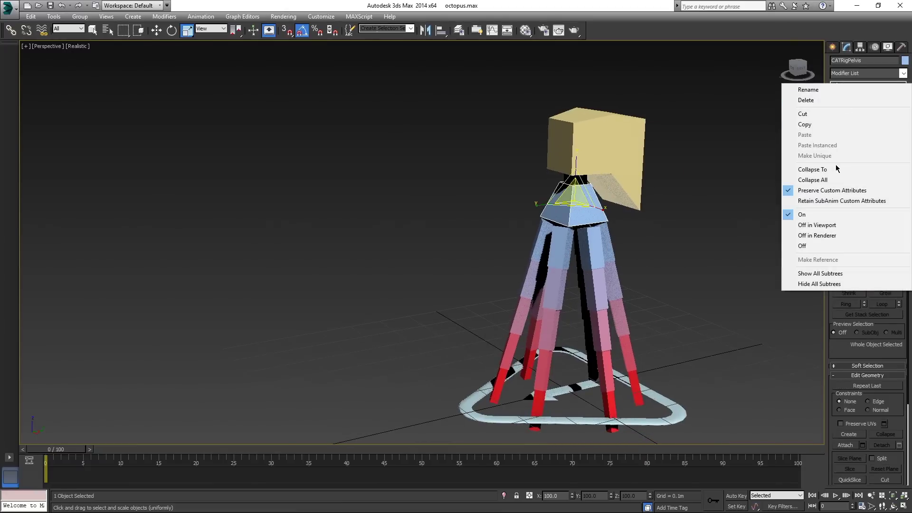
left_click(812, 169)
left_click(501, 299)
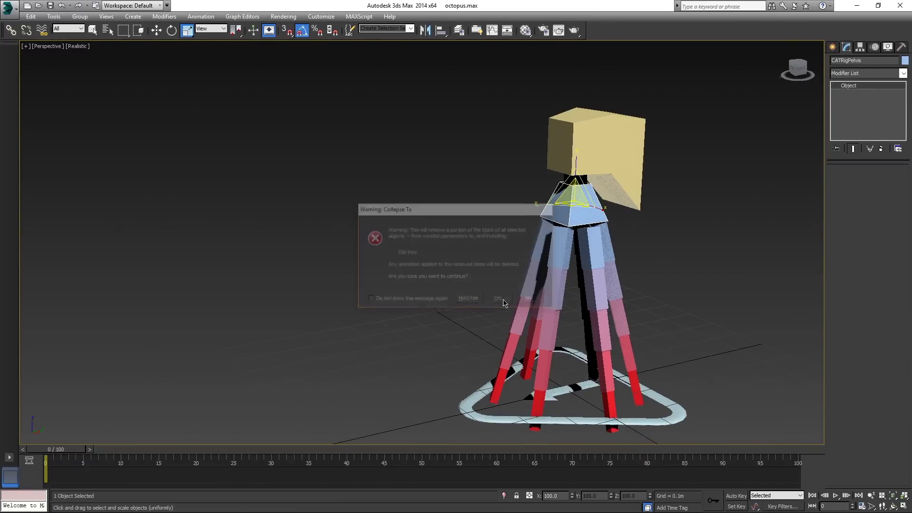
left_click(723, 231)
key("q")
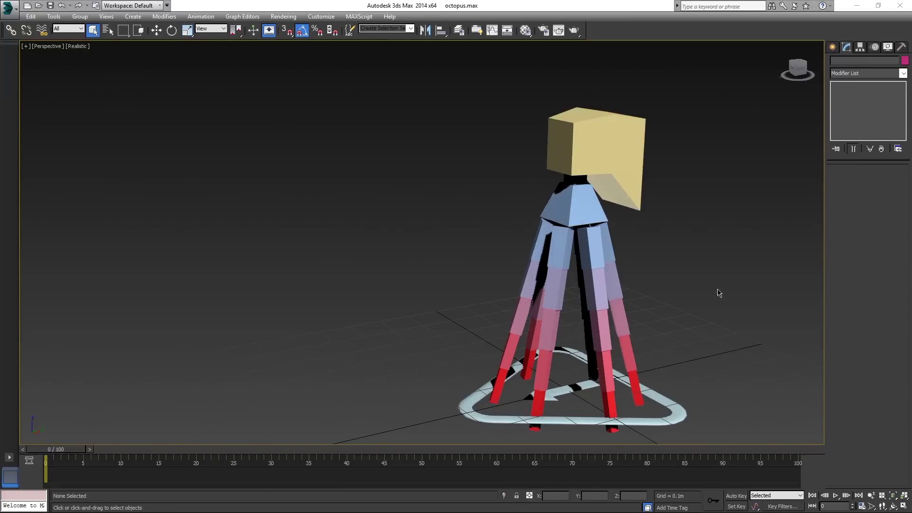
mouse_move(722, 230)
middle_mouse_down()
mouse_move(549, 236)
mouse_move(555, 282)
mouse_move(596, 273)
middle_mouse_up()
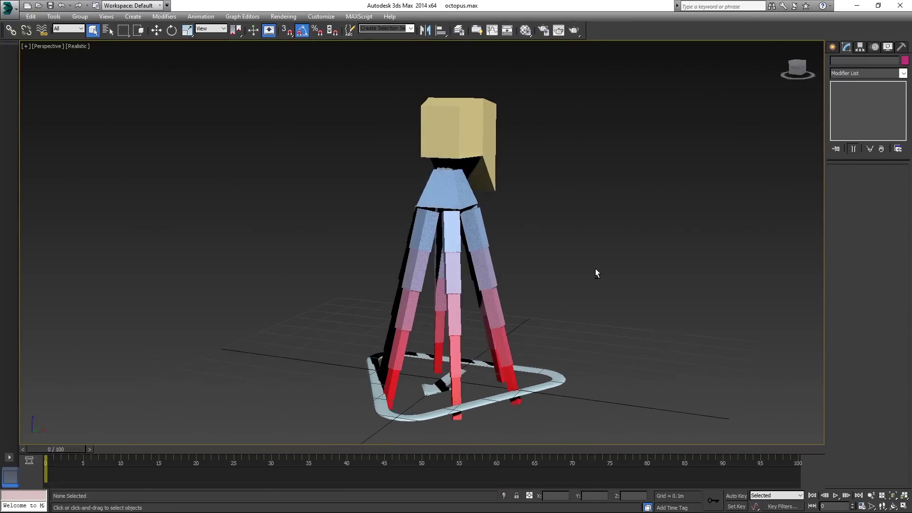
Select the head hub and rename it Head.
left_click(442, 186)
left_click(445, 166)
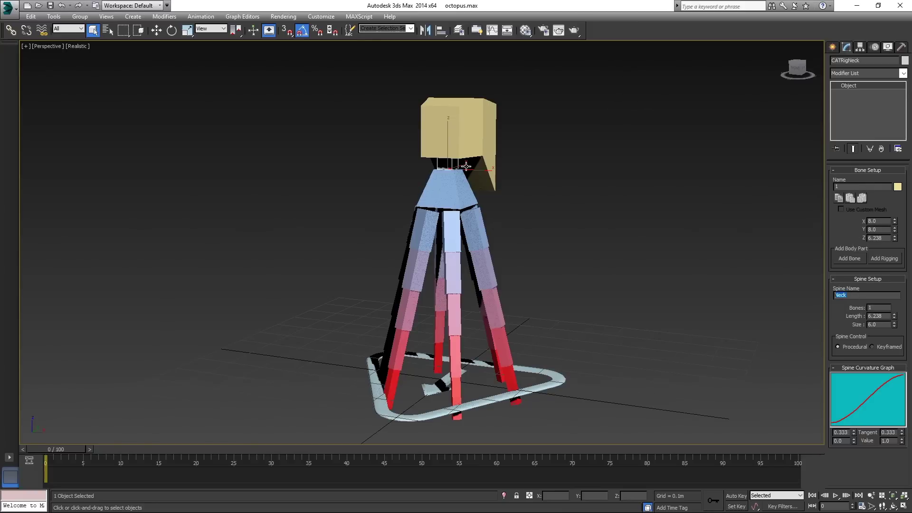
left_click(458, 145)
left_click(872, 189)
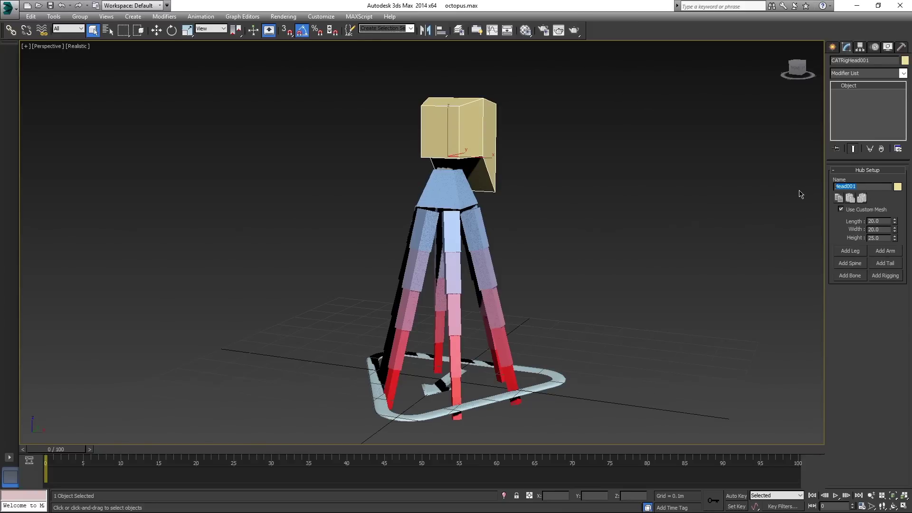
type("Hea")
left_click(612, 232)
middle_click_drag(518, 230, 562, 235, "alt")
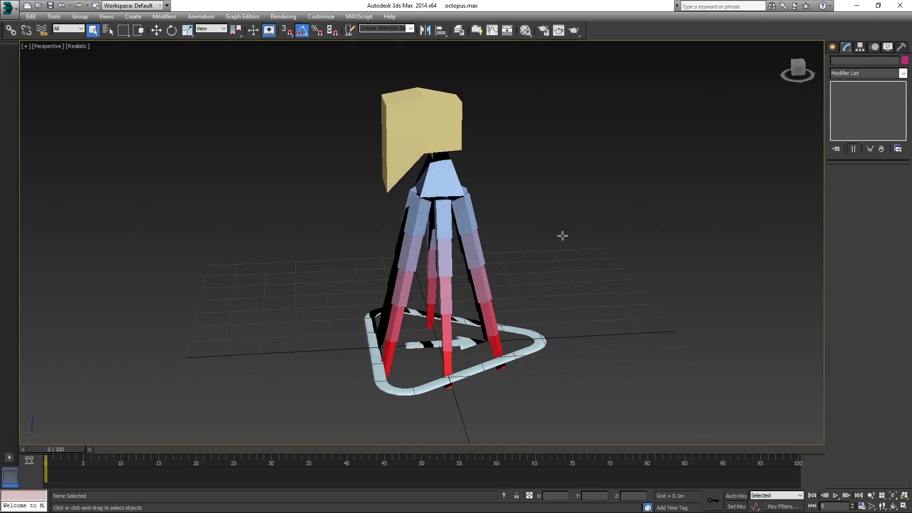
Rename the first tentacle chain RLeg_1_ and check its bones.
left_click(468, 216)
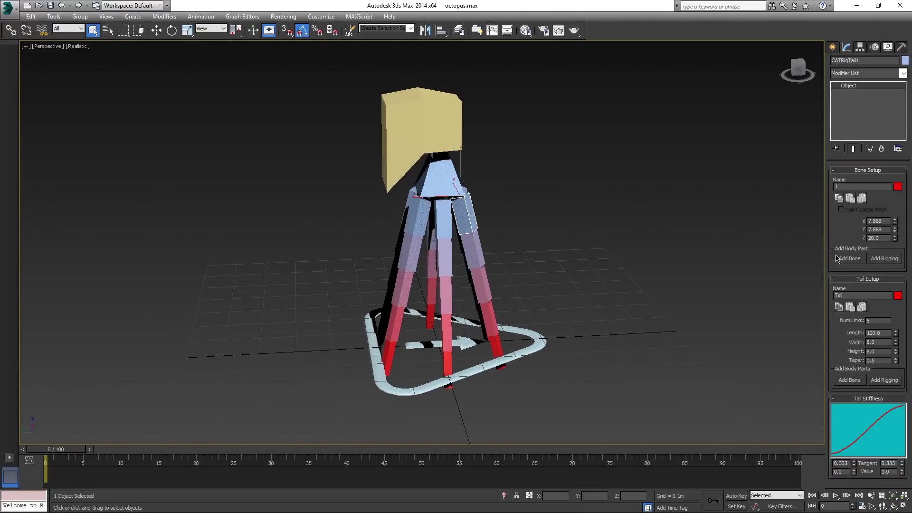
double_click(861, 296)
type("RLeg_1_")
key("Return")
left_click(467, 226)
left_click(473, 257)
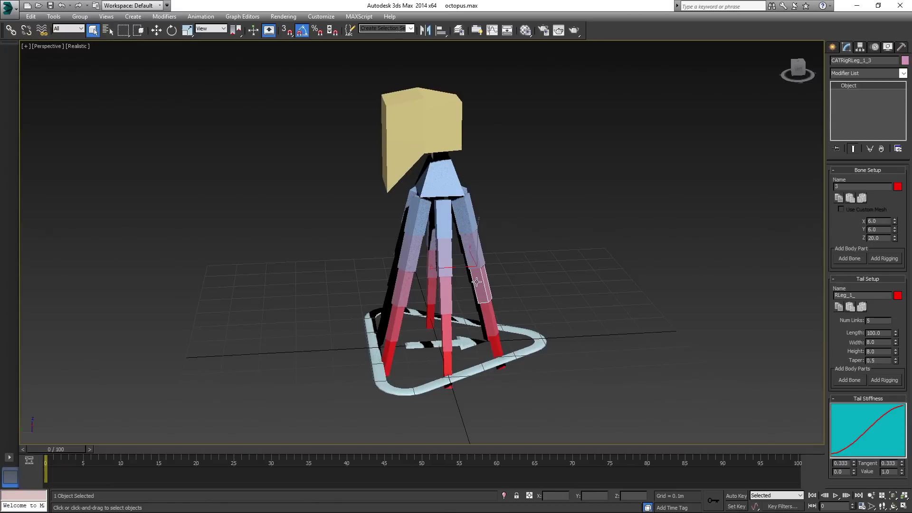
left_click(477, 289)
left_click(488, 322)
left_click(496, 347)
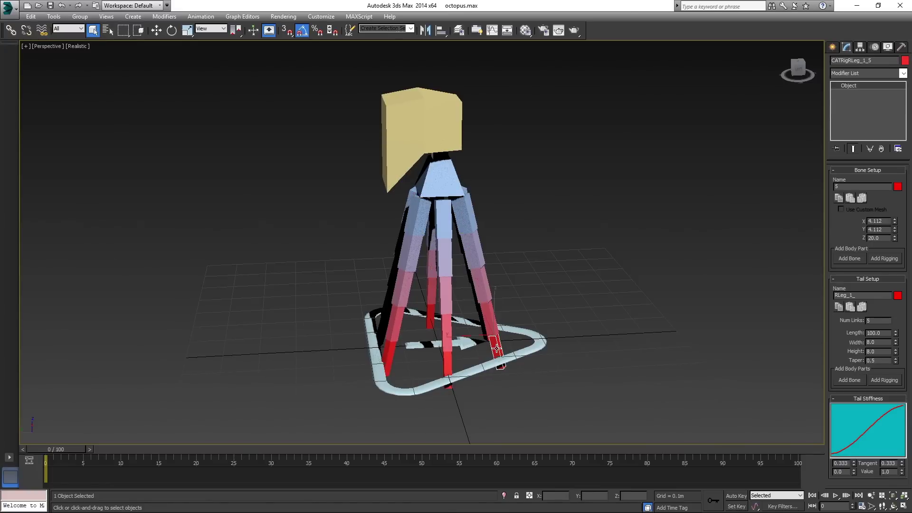
Rename the next two tentacle chains RLeg_2_ and RLeg_3_.
left_click(441, 232)
double_click(859, 295)
type("RLeg_")
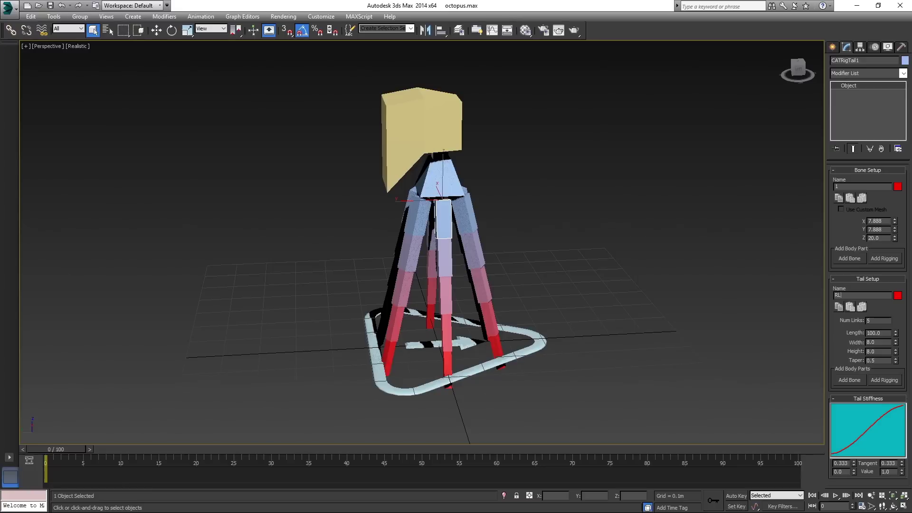
type("2")
key("Return")
left_click(413, 211)
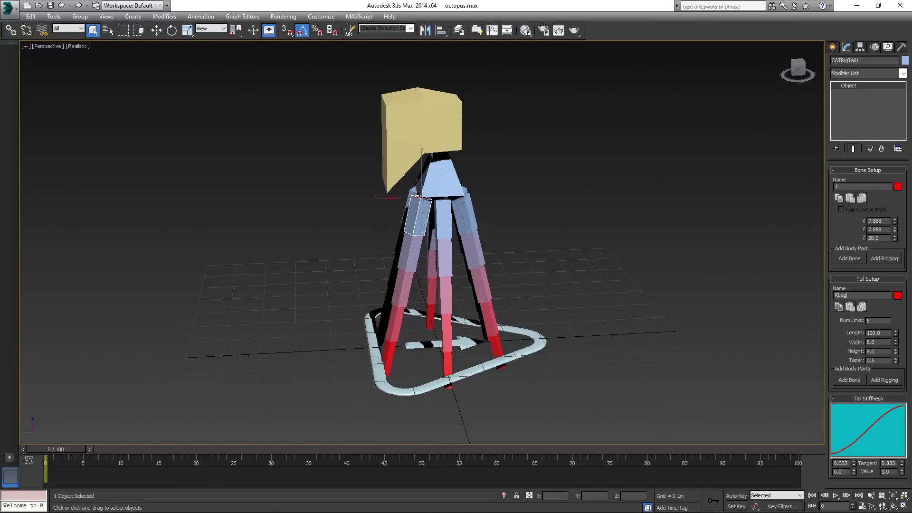
key("Return")
Rename the remaining tentacle chains LLeg_1_, LLeg_2_ and LLeg_3_.
middle_click_drag(666, 268, 513, 266, "alt")
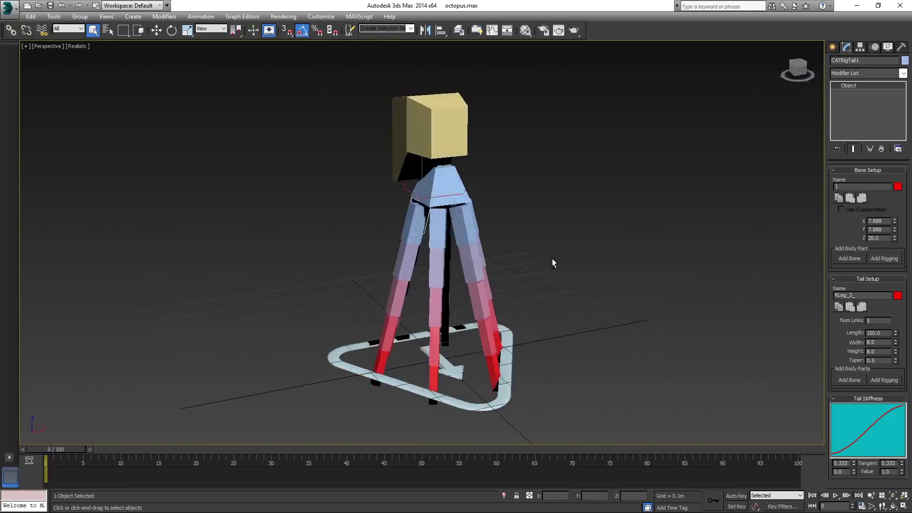
double_click(838, 295)
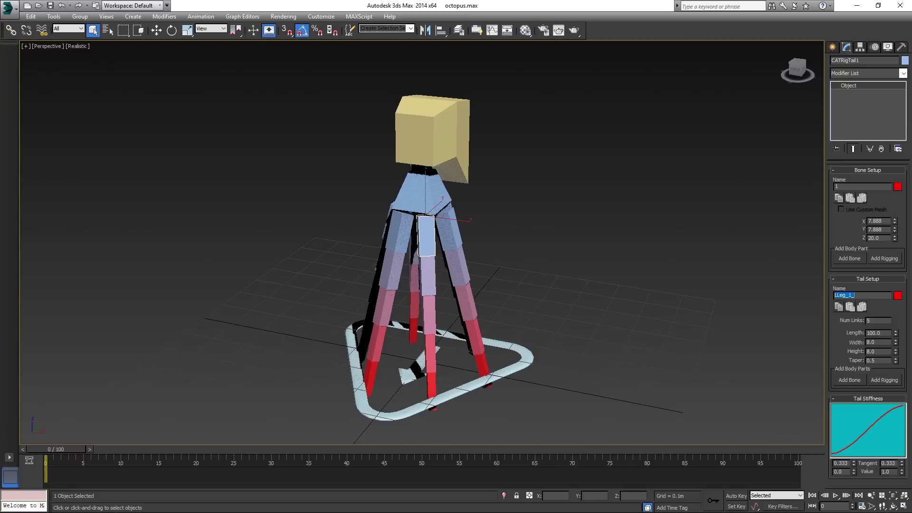
left_click(447, 226)
type("Leg_2")
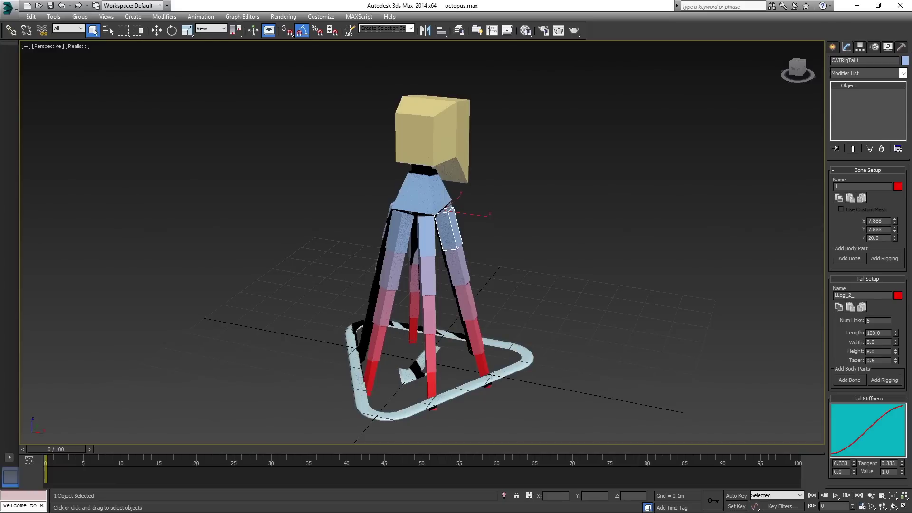
double_click(844, 295)
mouse_move(620, 239)
middle_mouse_down("alt")
mouse_move(582, 253)
mouse_move(493, 238)
middle_mouse_up("alt")
left_click(470, 227)
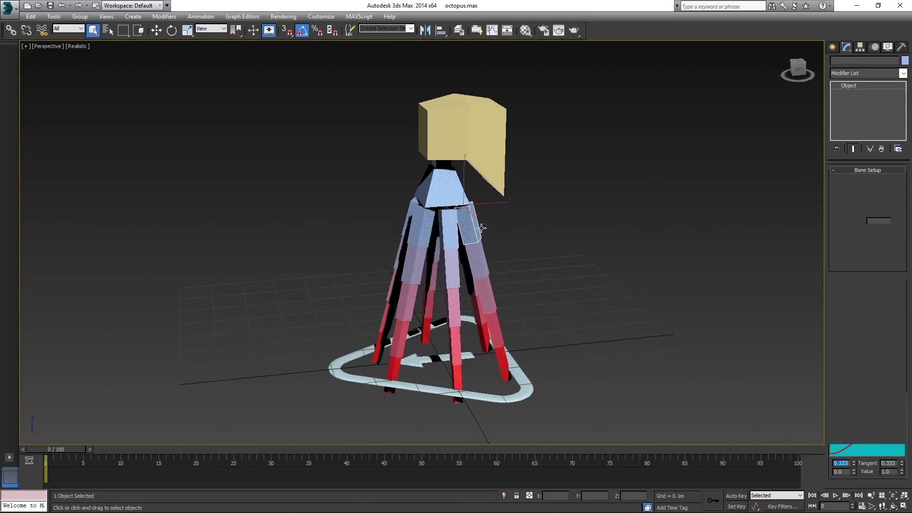
type("Tail")
double_click(865, 297)
type("Leg_3_")
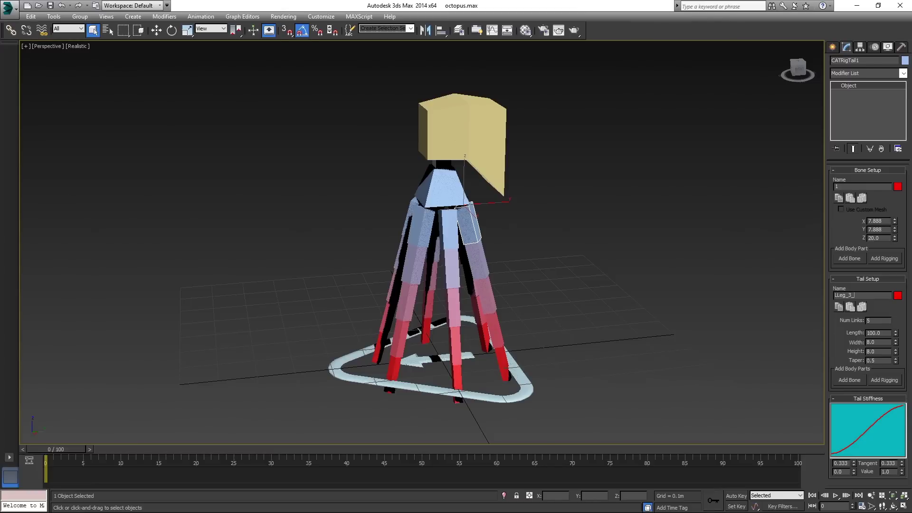
double_click(844, 295)
key("Delete")
Change the Pelvis hub's colour to green.
left_click(457, 205)
mouse_move(456, 205)
middle_mouse_down("alt")
mouse_move(556, 254)
mouse_move(796, 208)
middle_mouse_up("alt")
left_click(897, 188)
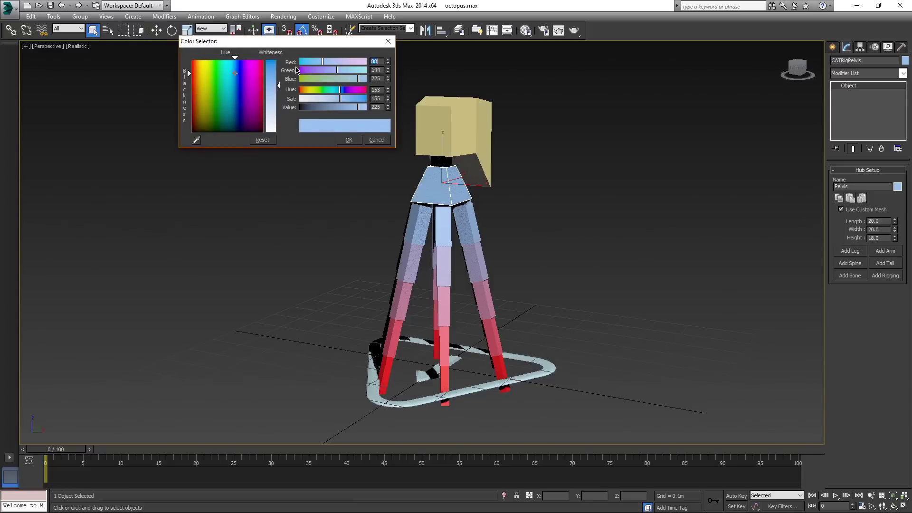
left_click(216, 78)
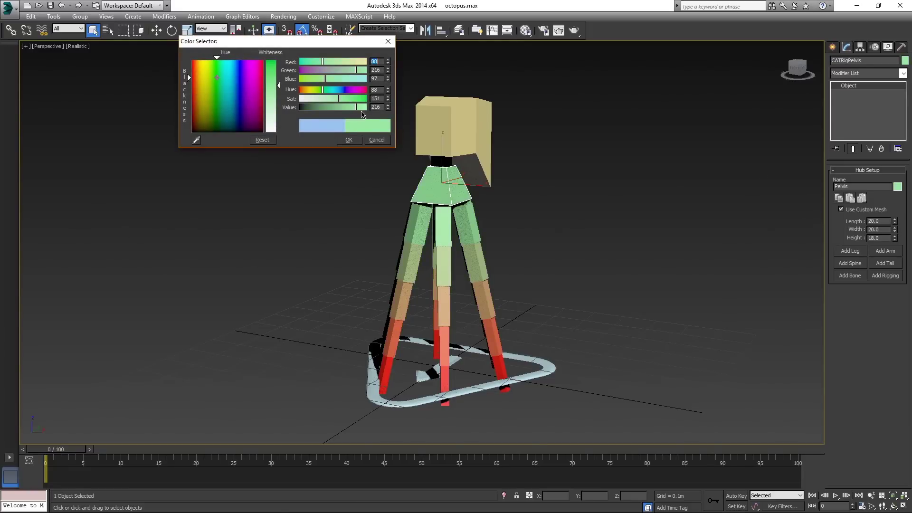
left_click(349, 139)
Change the Head hub's colour to a saturated blue, then deselect.
left_click(452, 122)
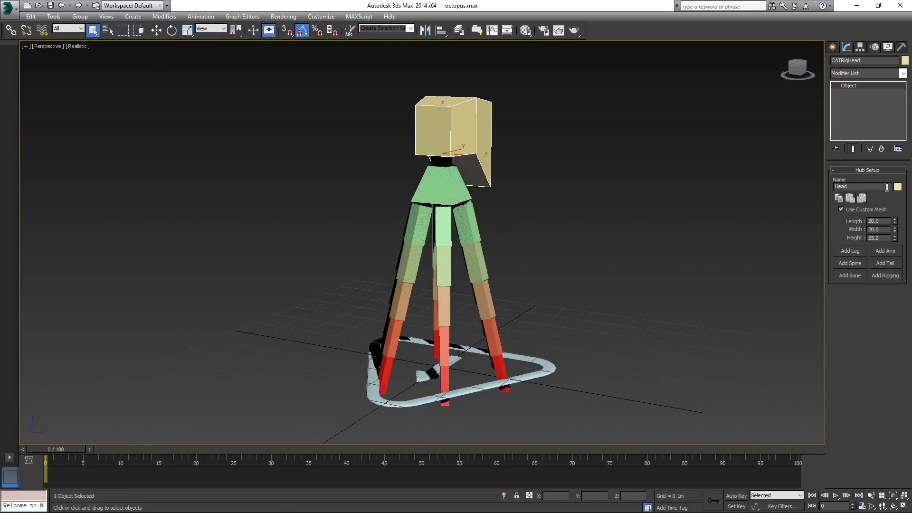
left_click(897, 187)
left_click(227, 75)
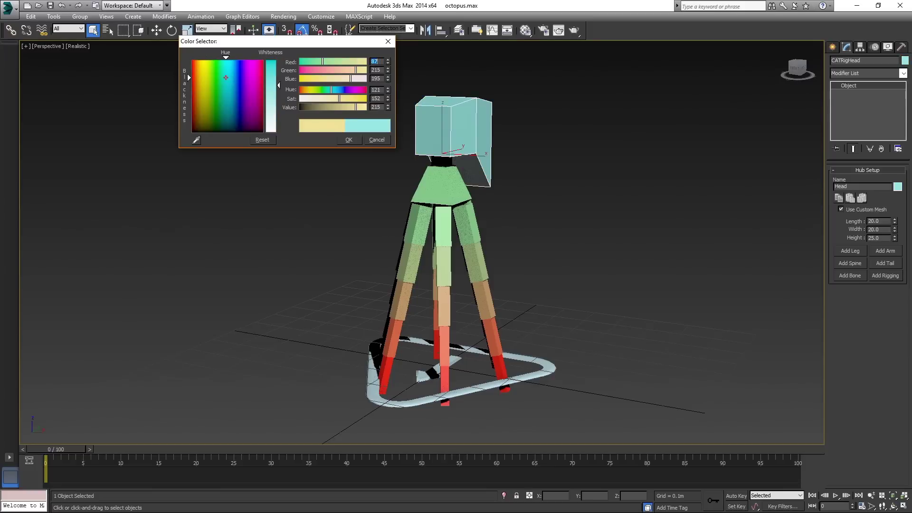
left_click_drag(228, 75, 232, 74)
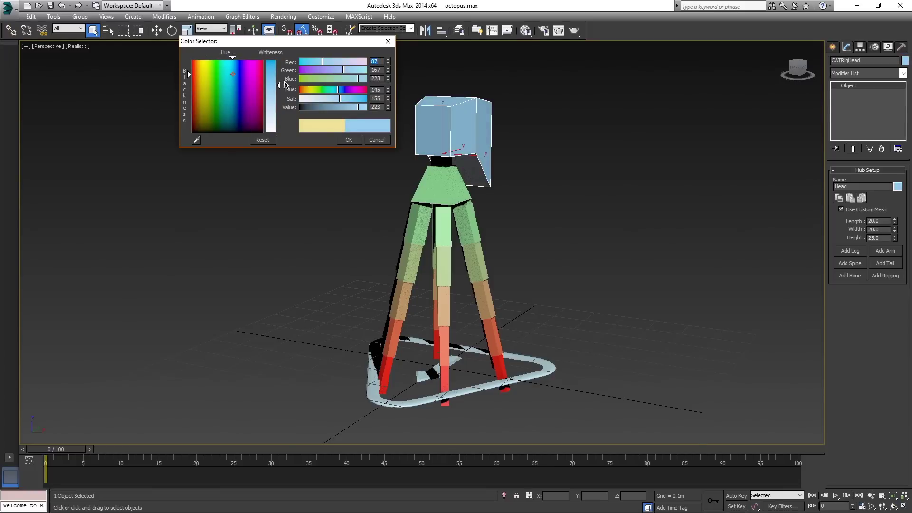
left_click_drag(343, 99, 352, 105)
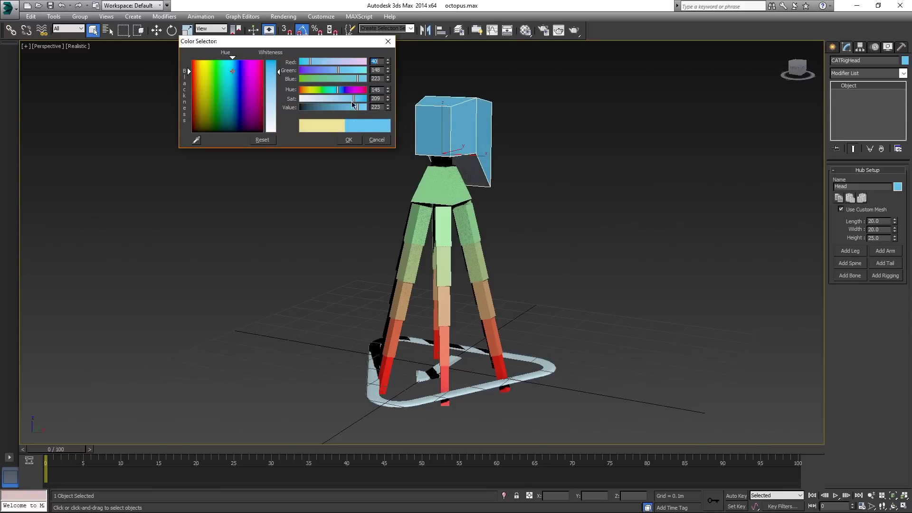
left_click(357, 141)
left_click(615, 212)
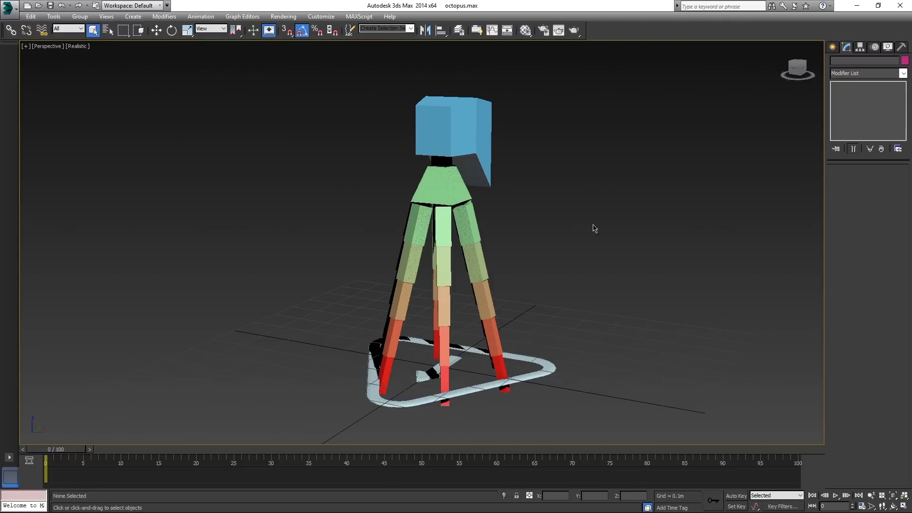
mouse_move(593, 228)
middle_mouse_down("alt")
mouse_move(541, 243)
mouse_move(675, 242)
mouse_move(550, 241)
middle_mouse_up("alt")
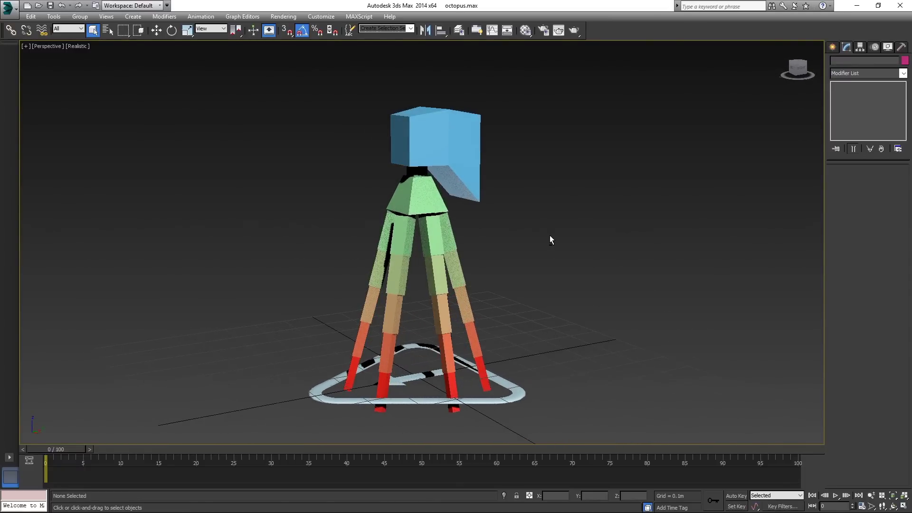